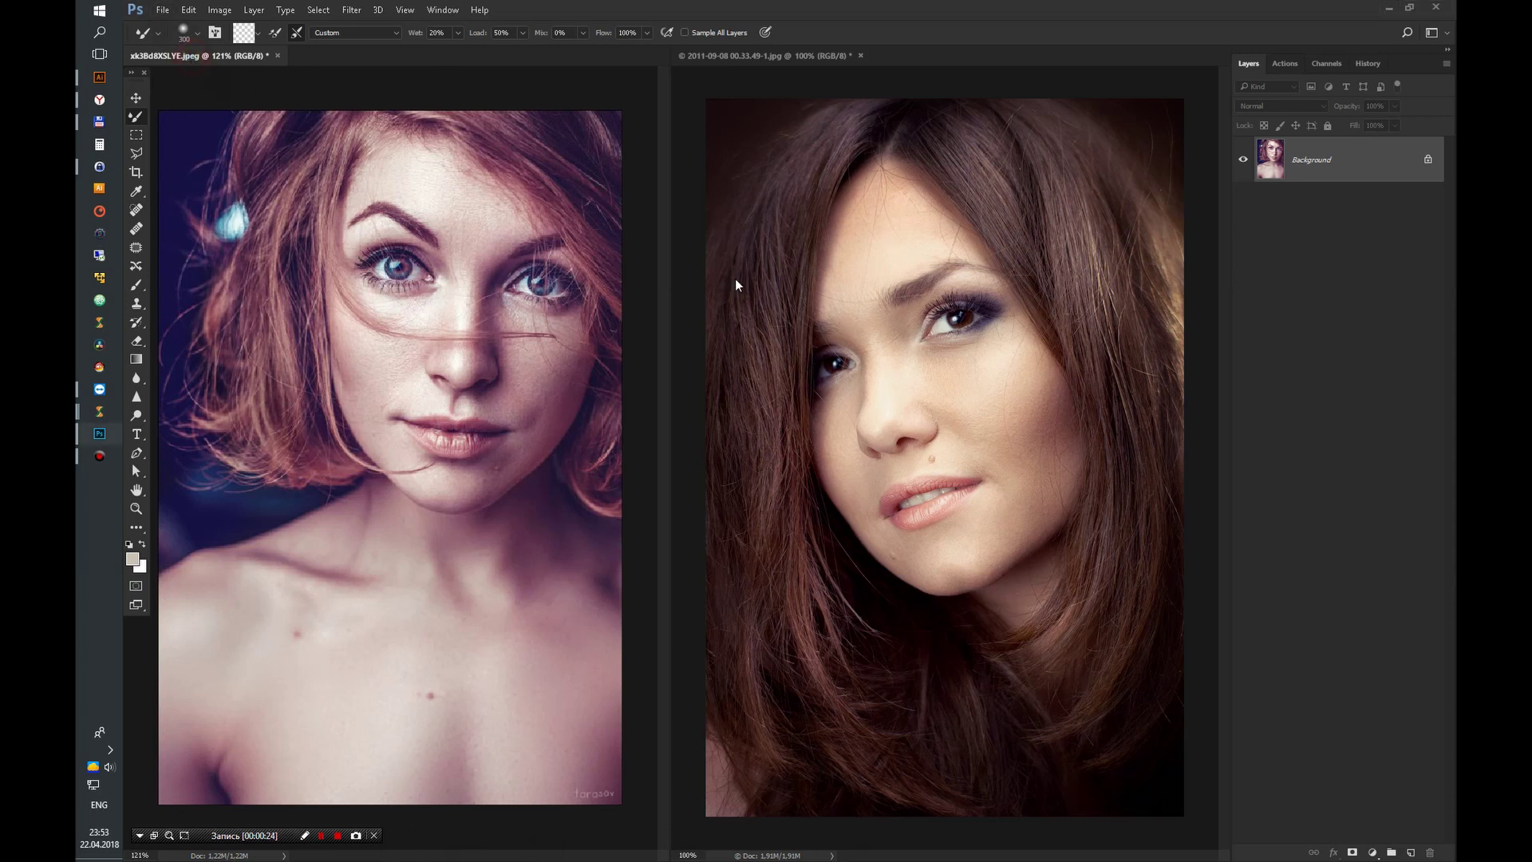
Step: Add a Curves layer whose black point is sampled from the dark background, warming the portrait
left_click(1374, 854)
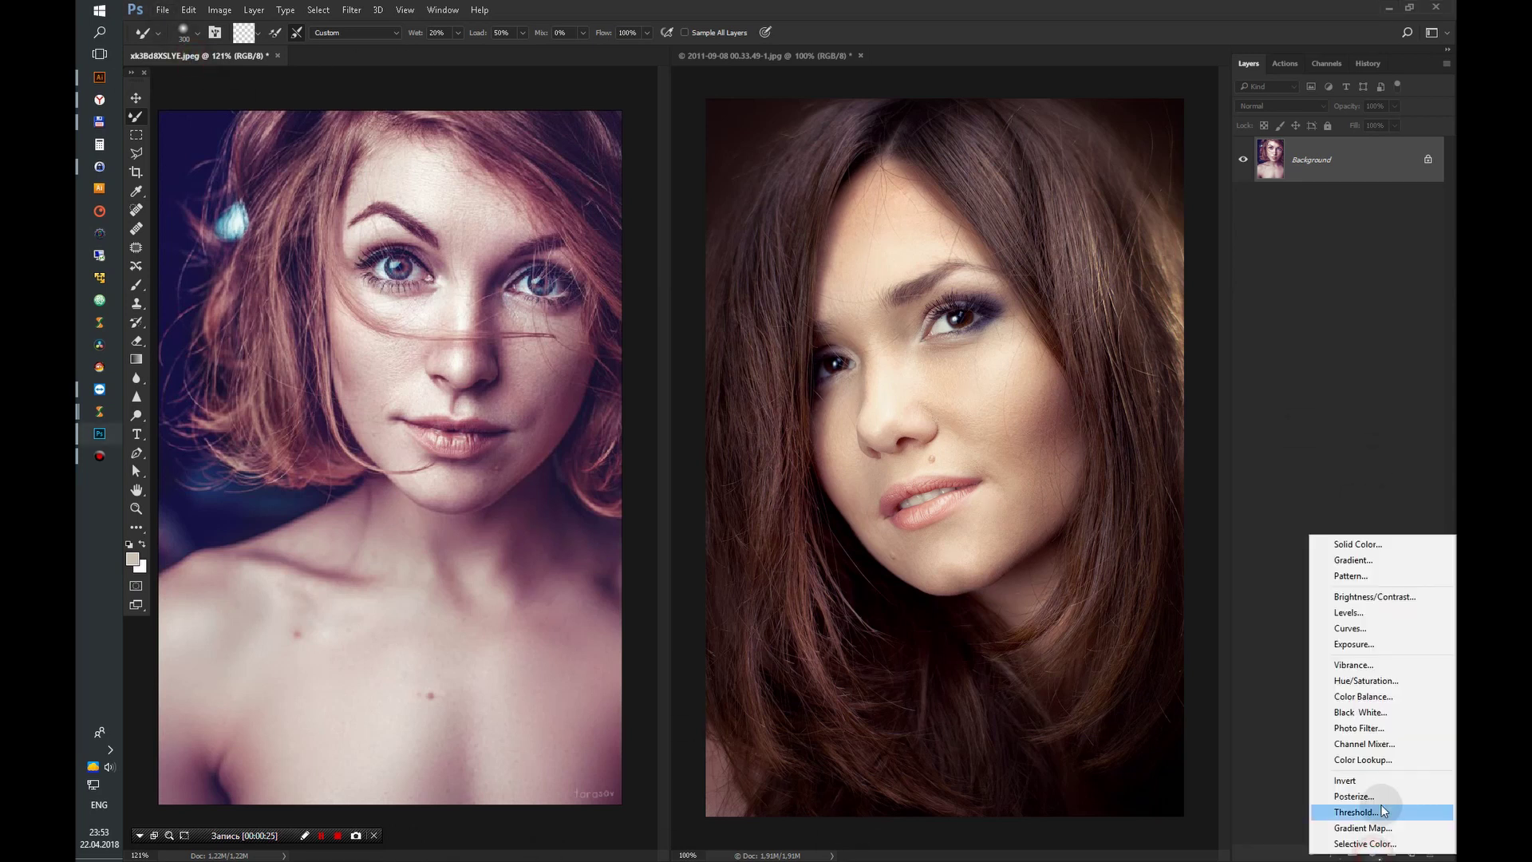
left_click(1361, 628)
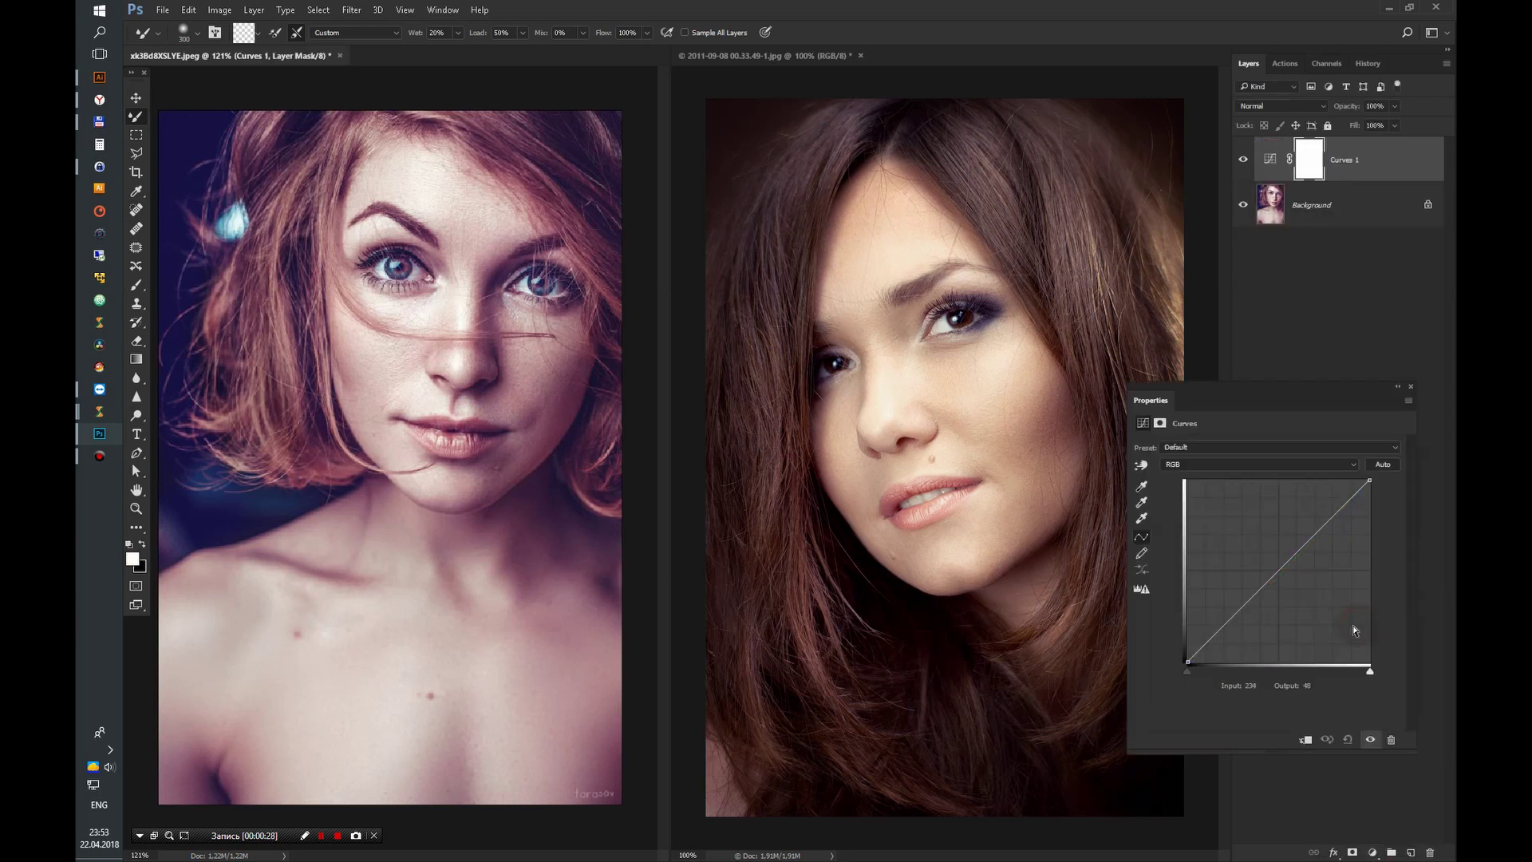
left_click(1142, 487)
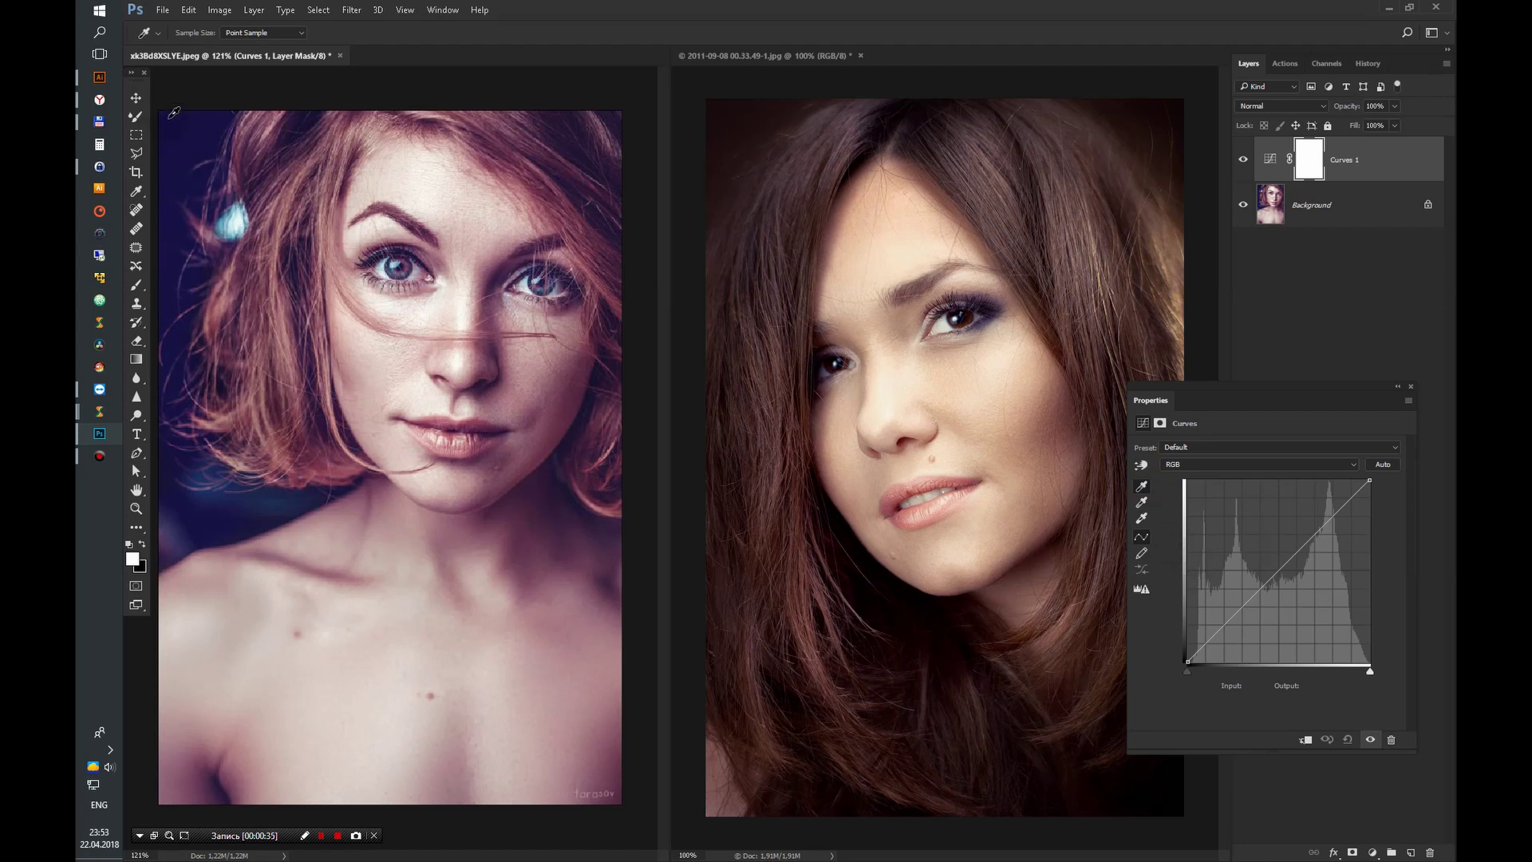
left_click(176, 113)
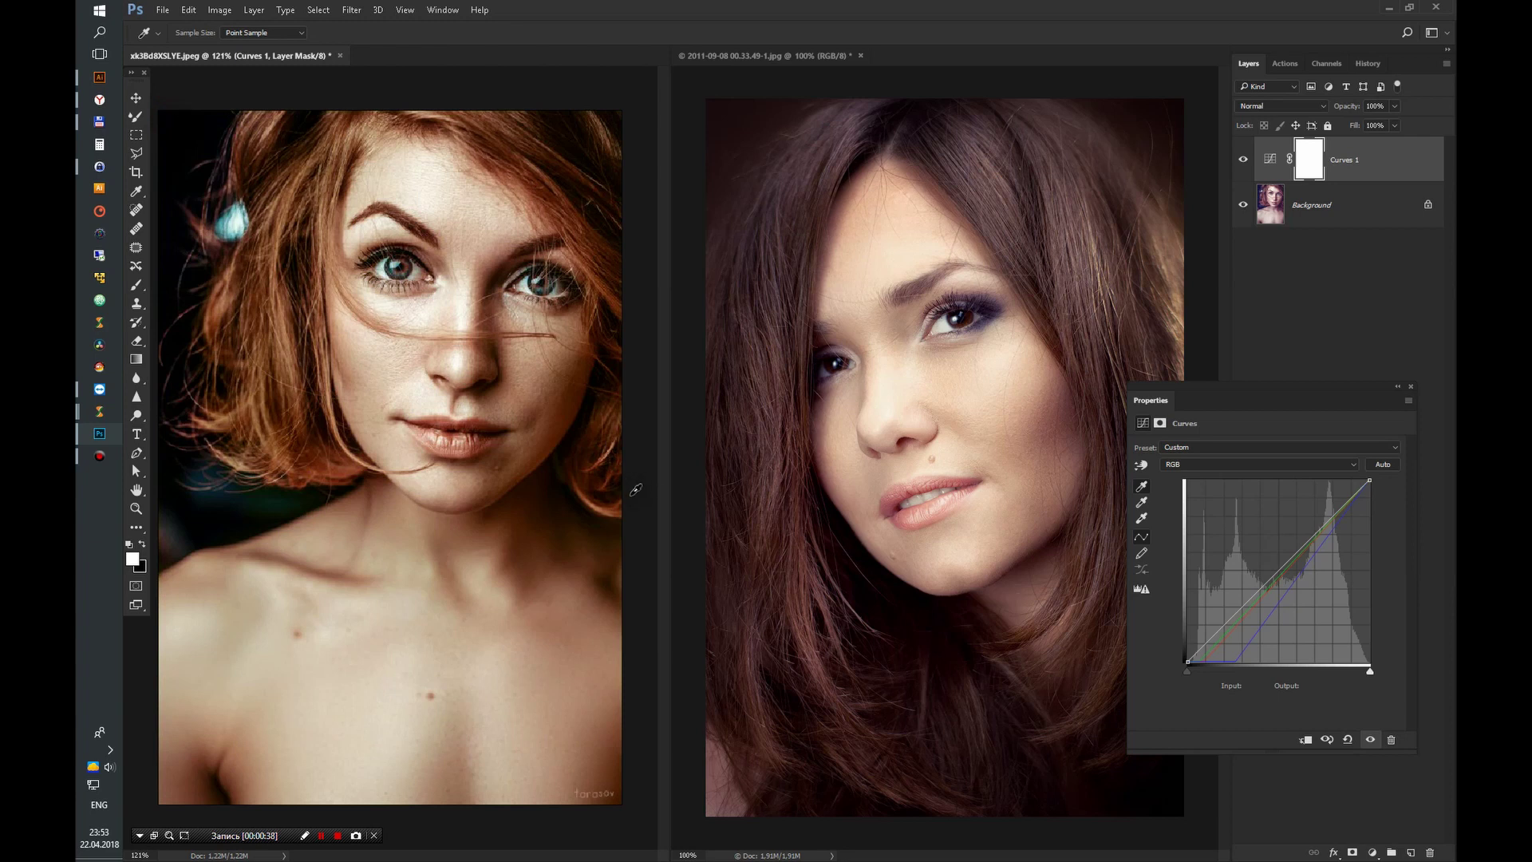
left_click(1411, 387)
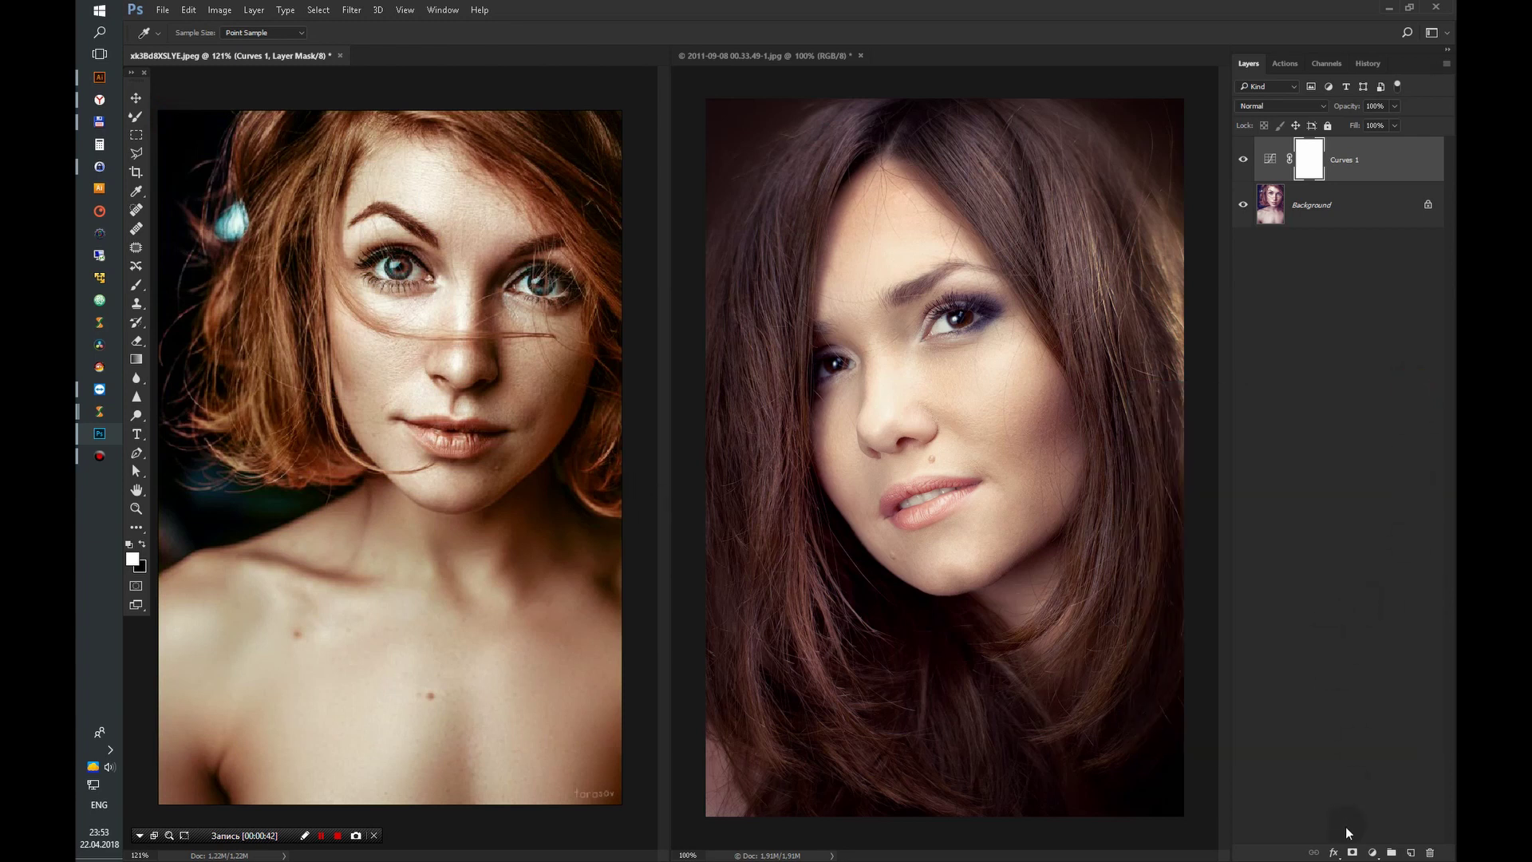
left_click(1374, 852)
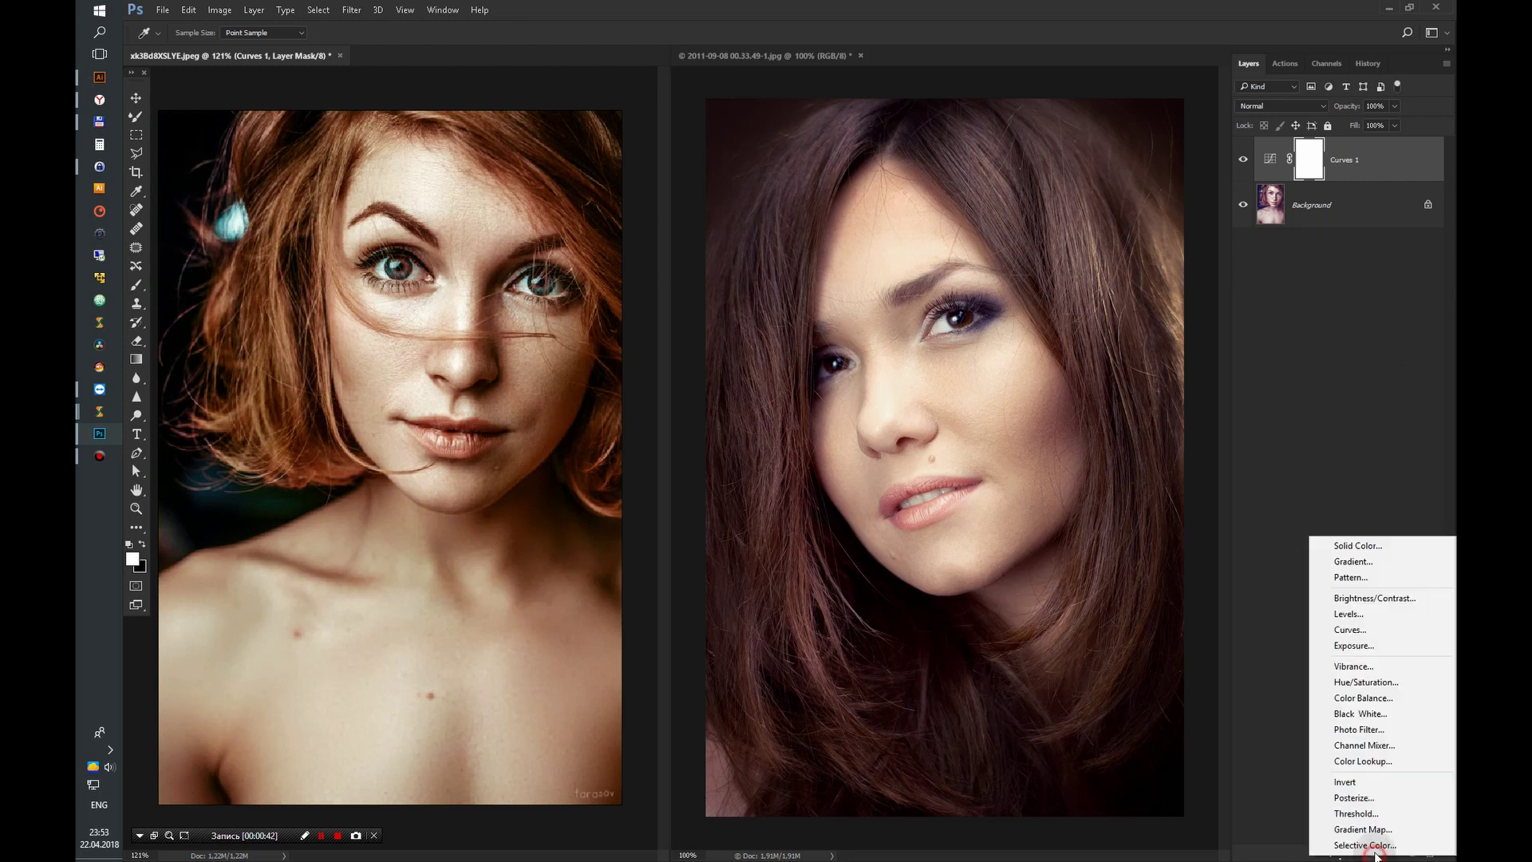
Step: Add a second Curves layer and try gray-point samples on the nose and face, undoing each
left_click(1363, 625)
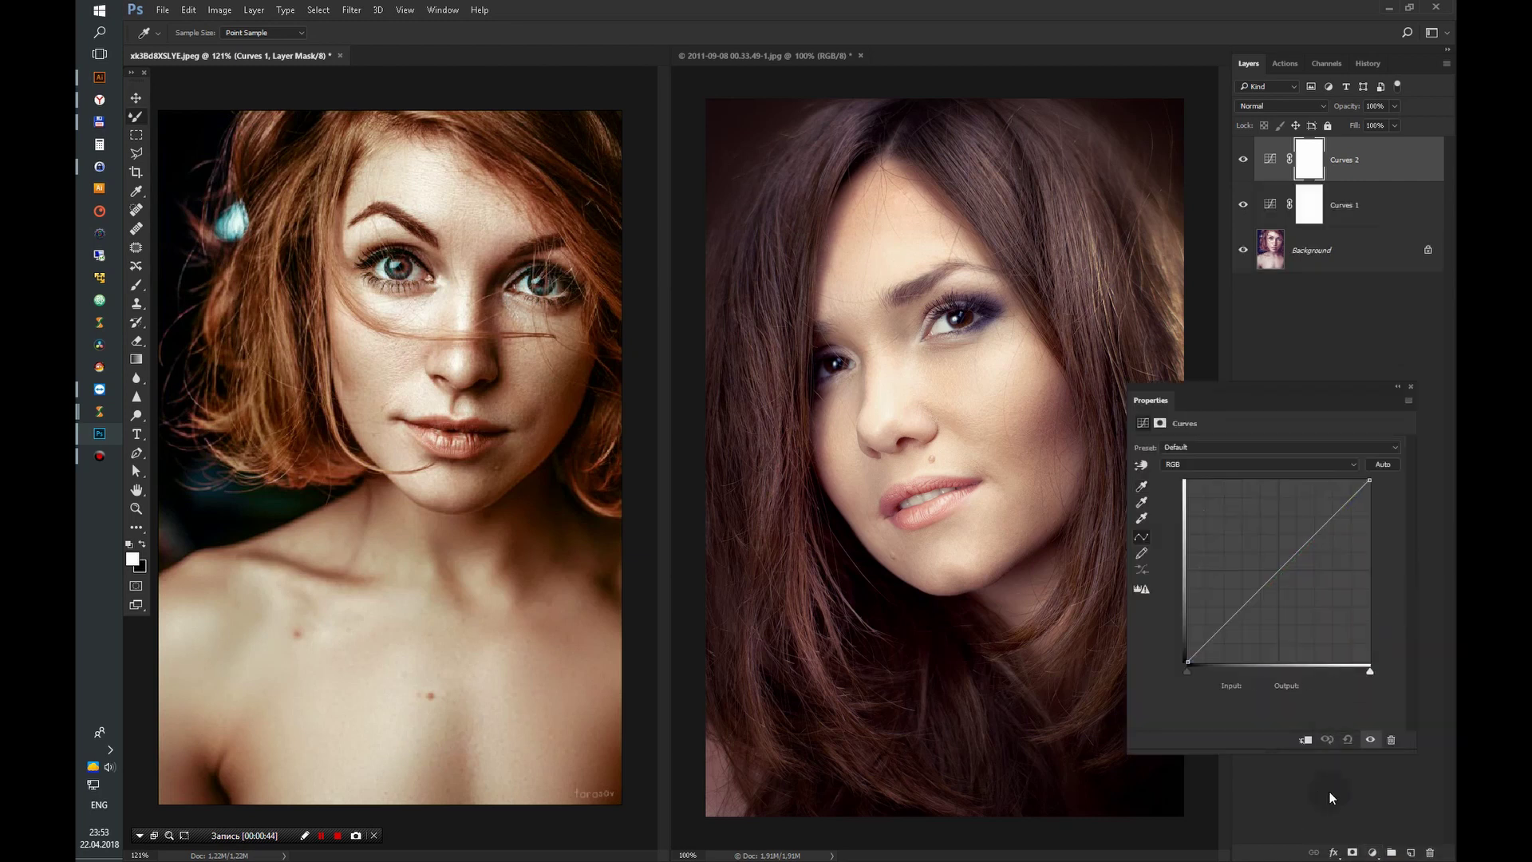
left_click(1142, 504)
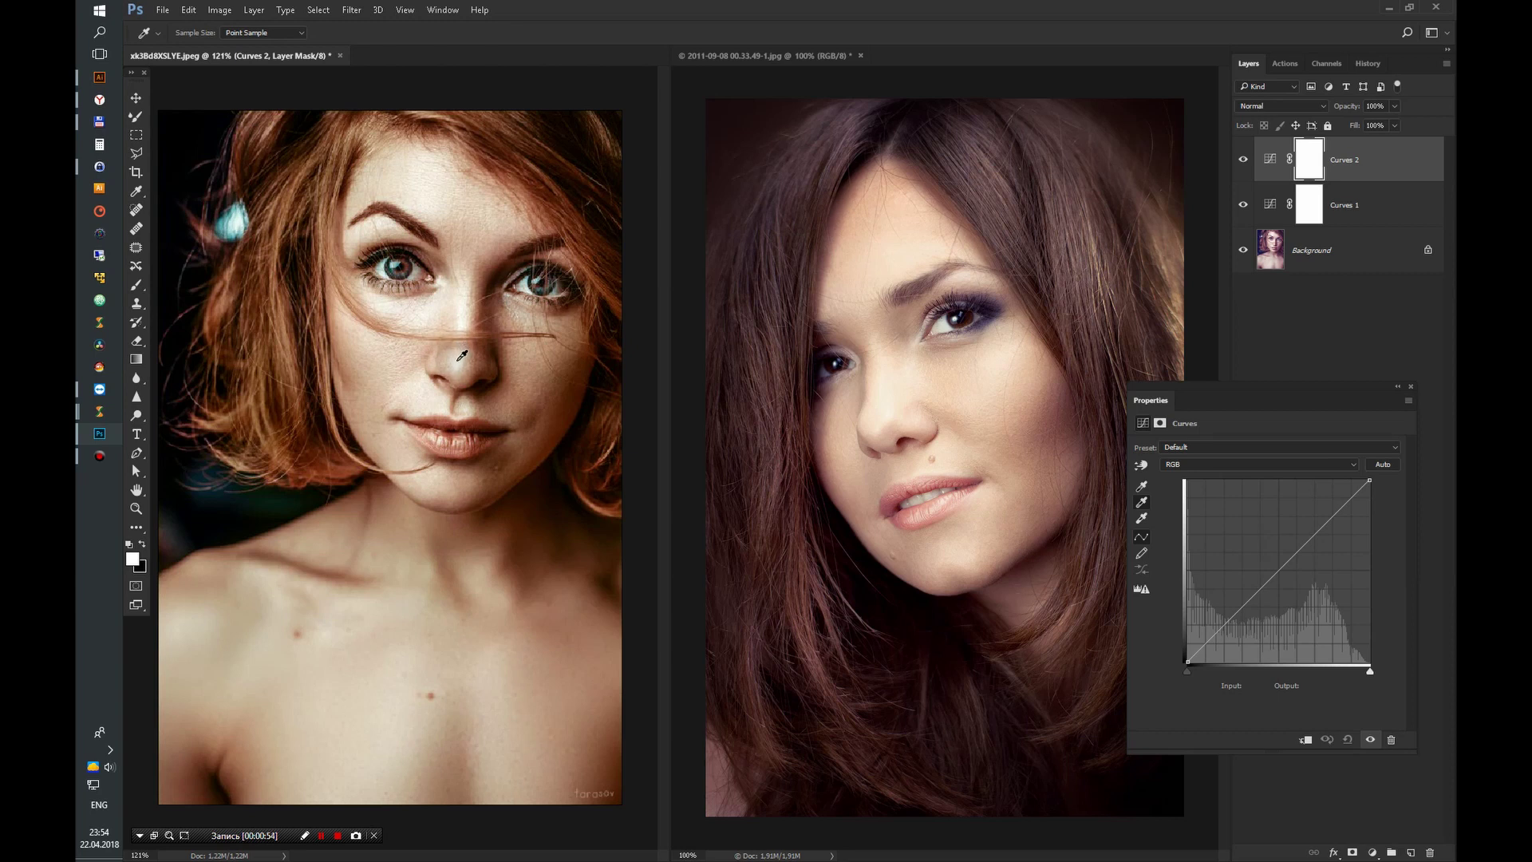
left_click(462, 360)
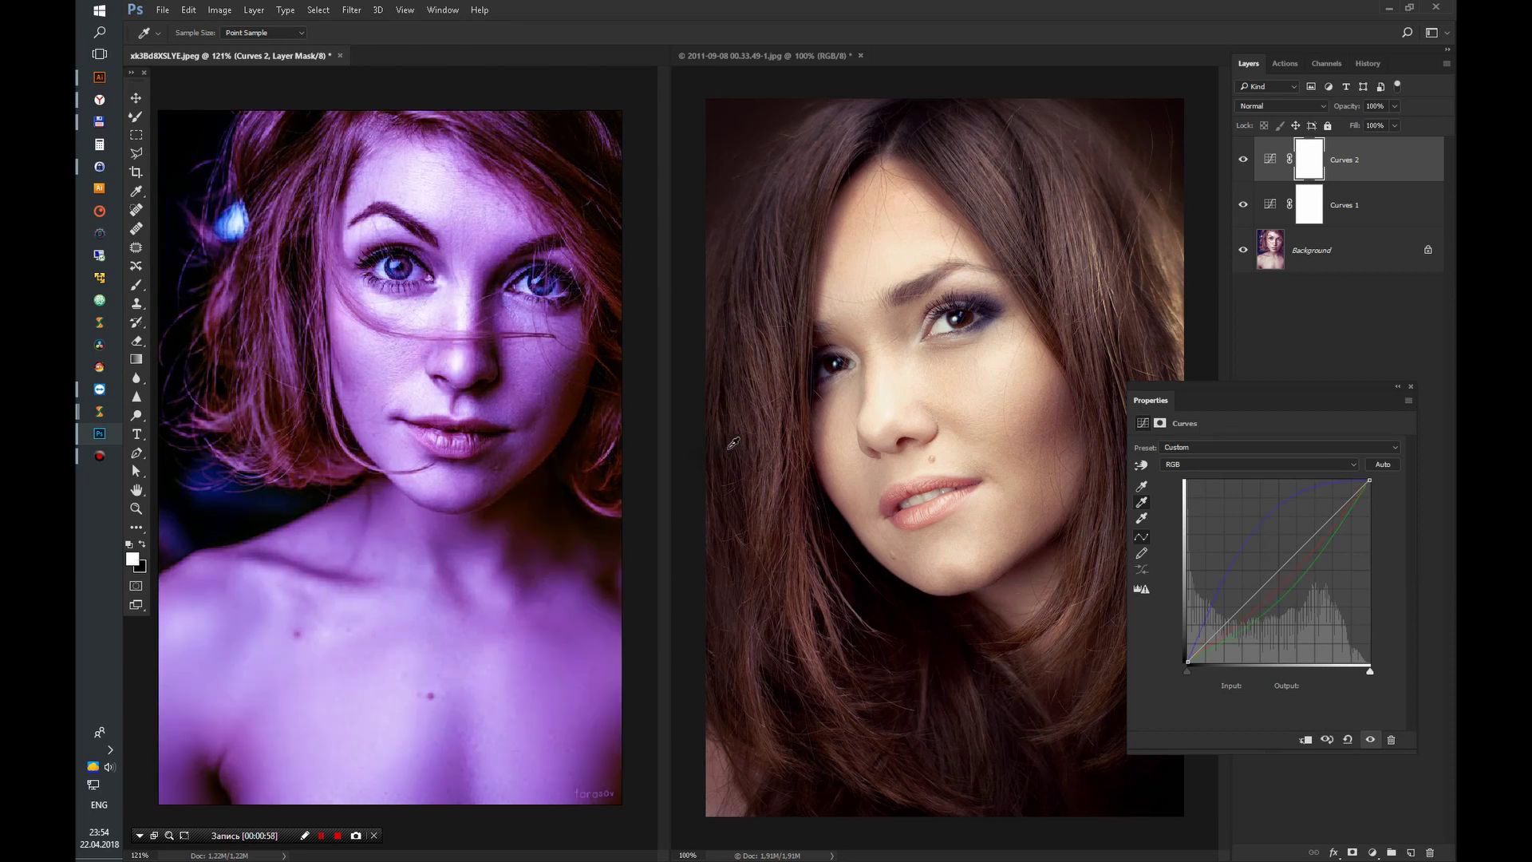
key("ctrl+z")
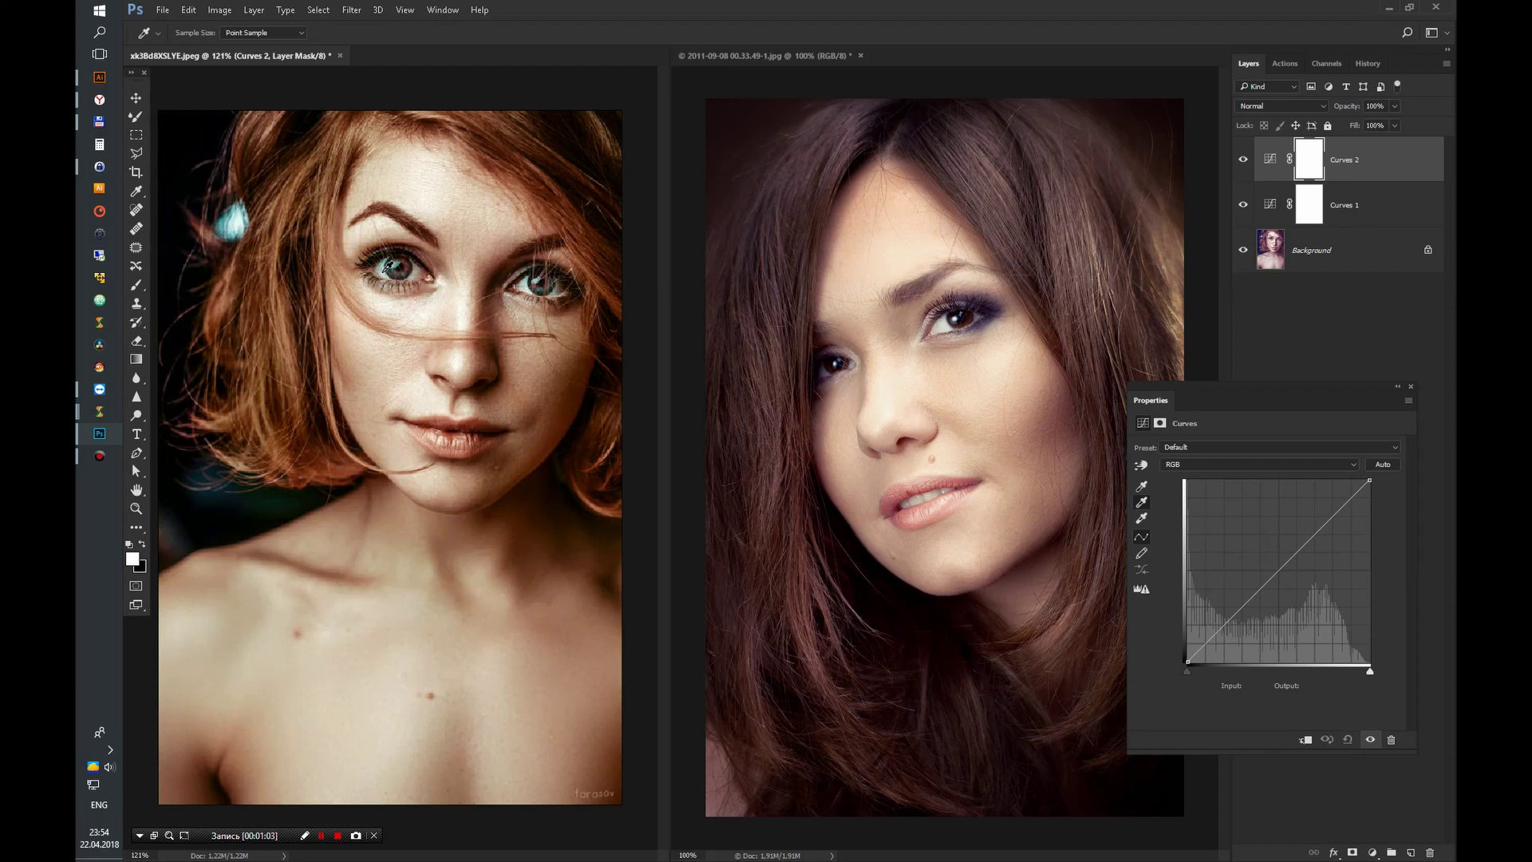
left_click(385, 271)
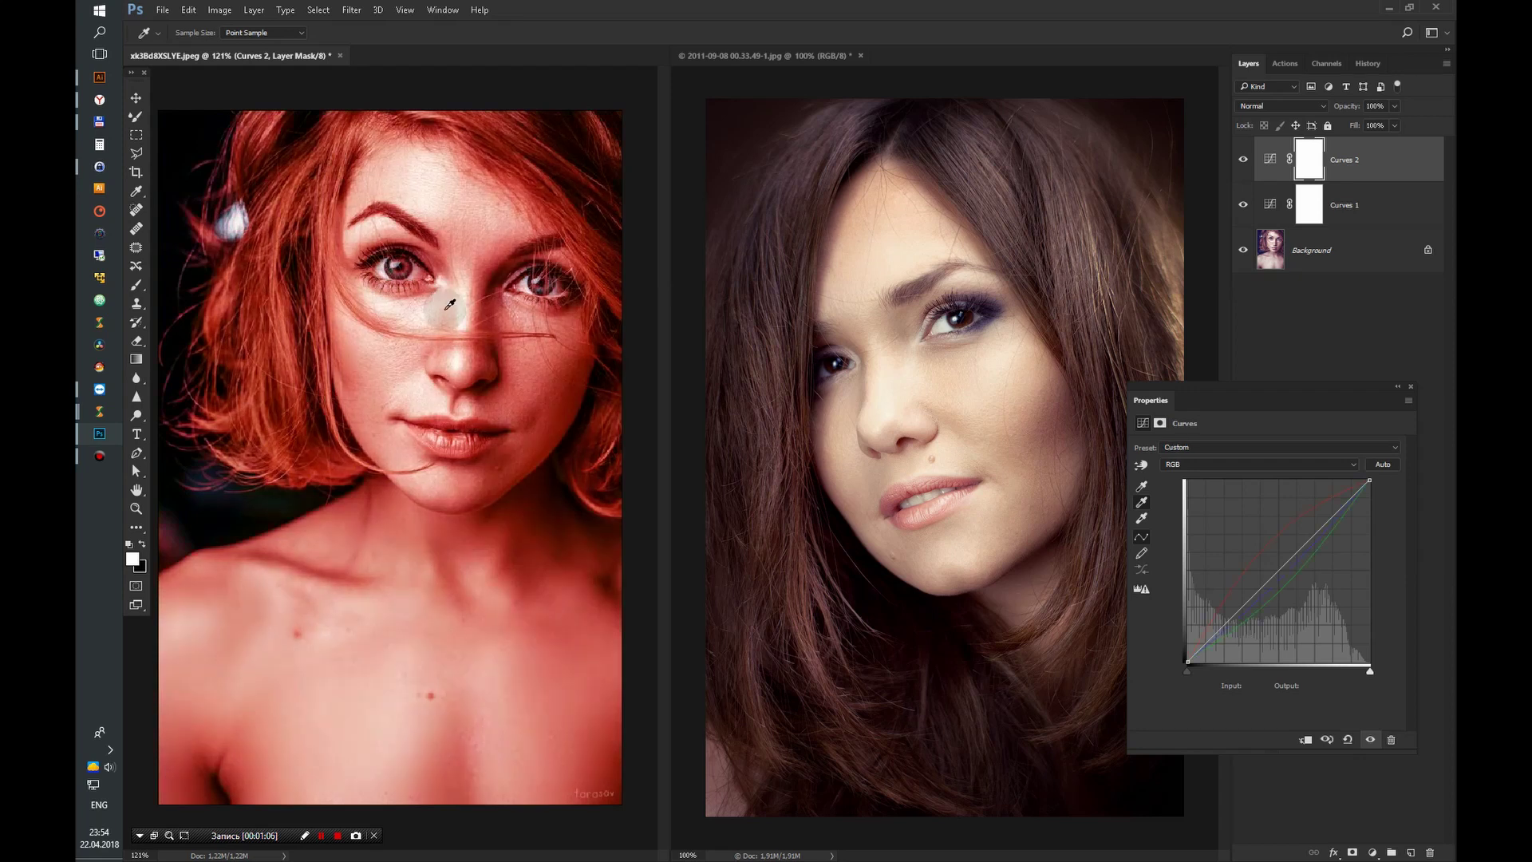
key("ctrl+z")
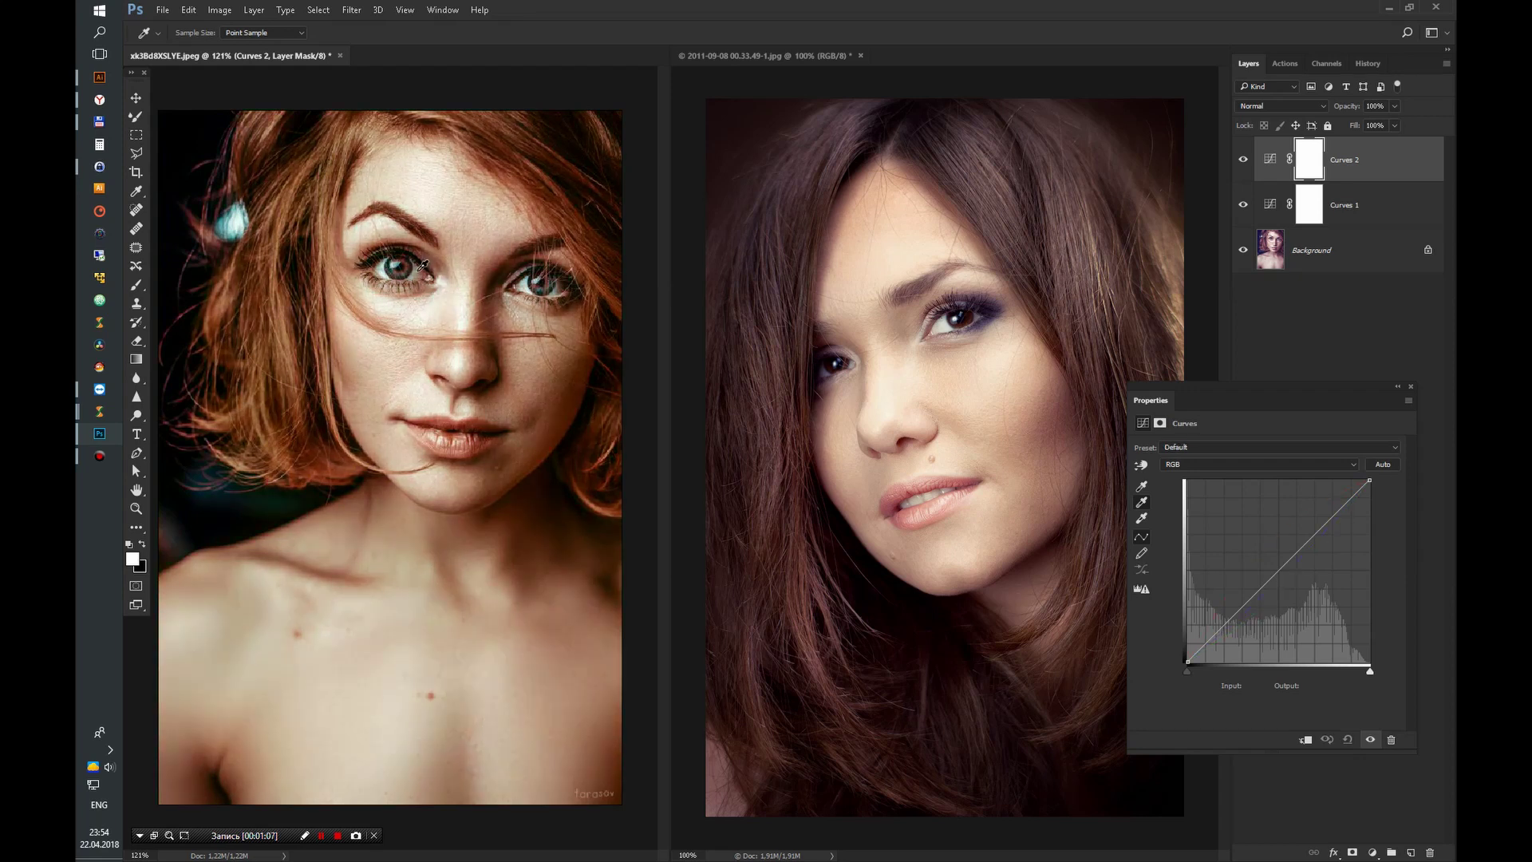
Step: Try further gray-point samples near the eye, keeping a subtle neutral correction
left_click(420, 268)
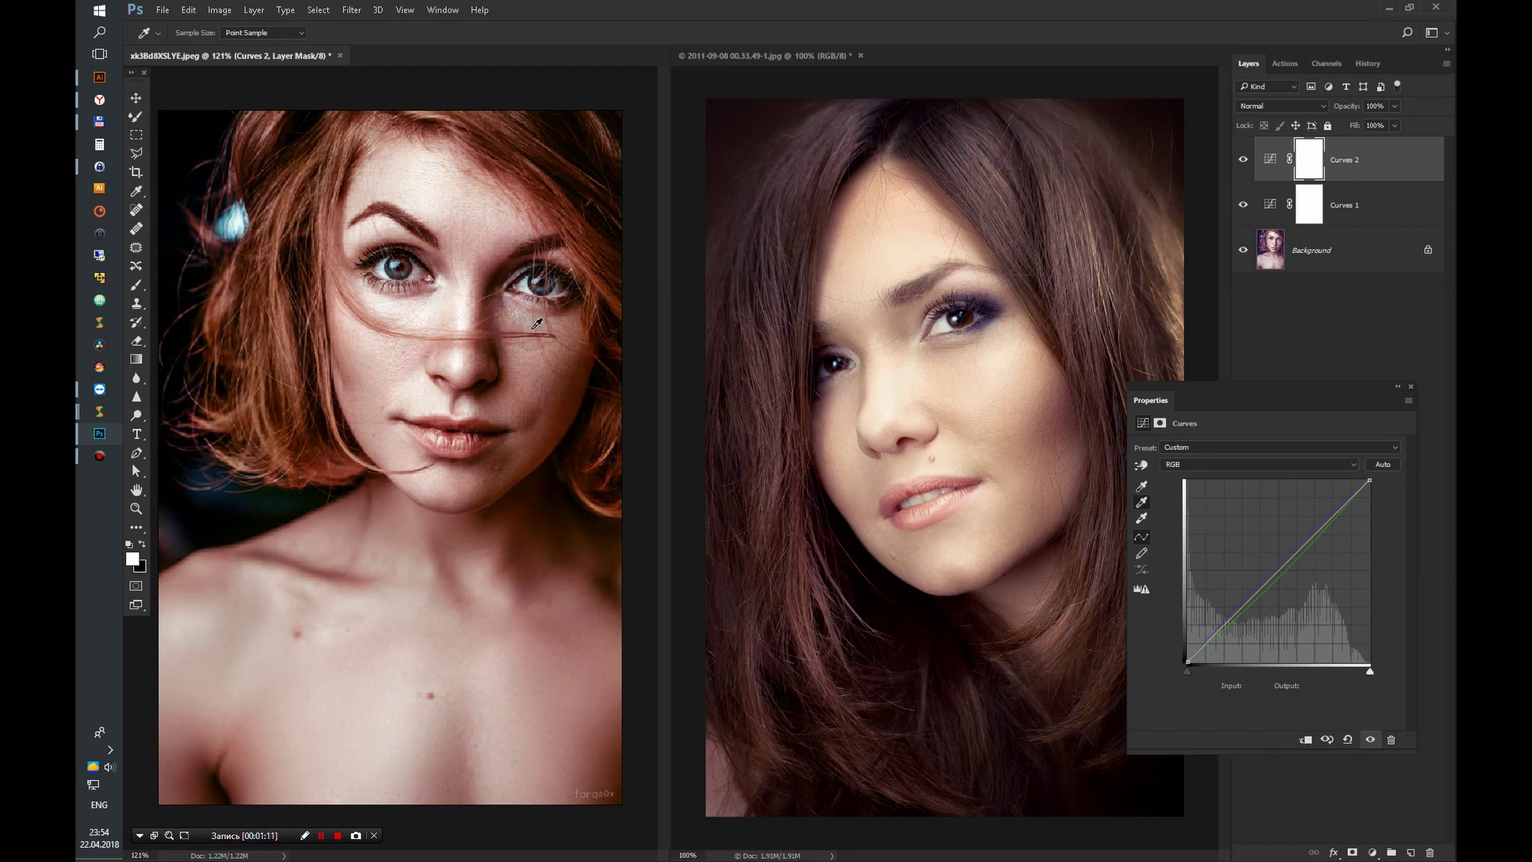
key("ctrl+z")
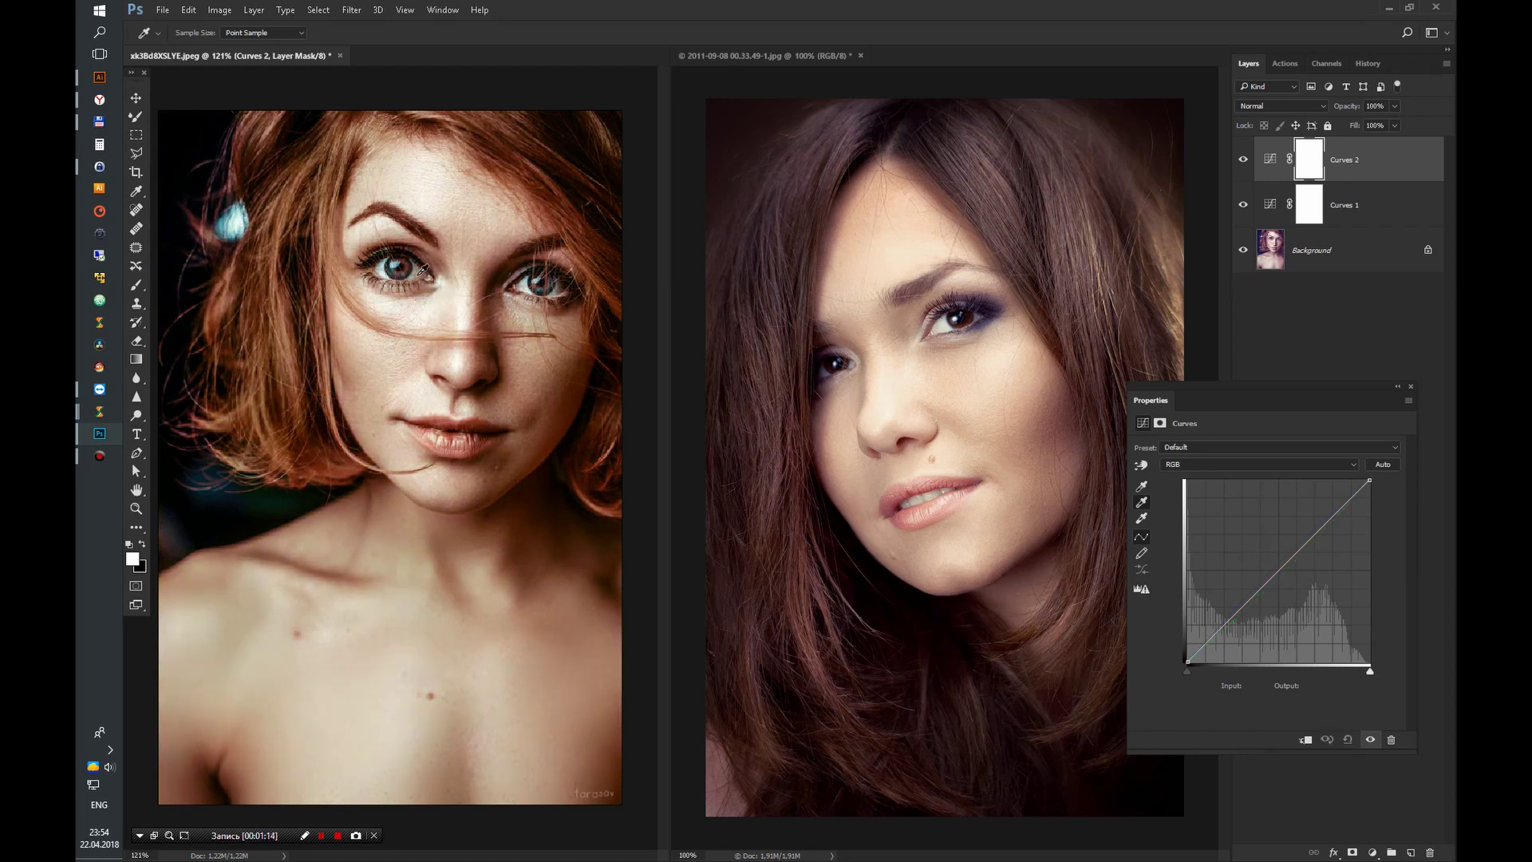
left_click(419, 274)
key("ctrl+z")
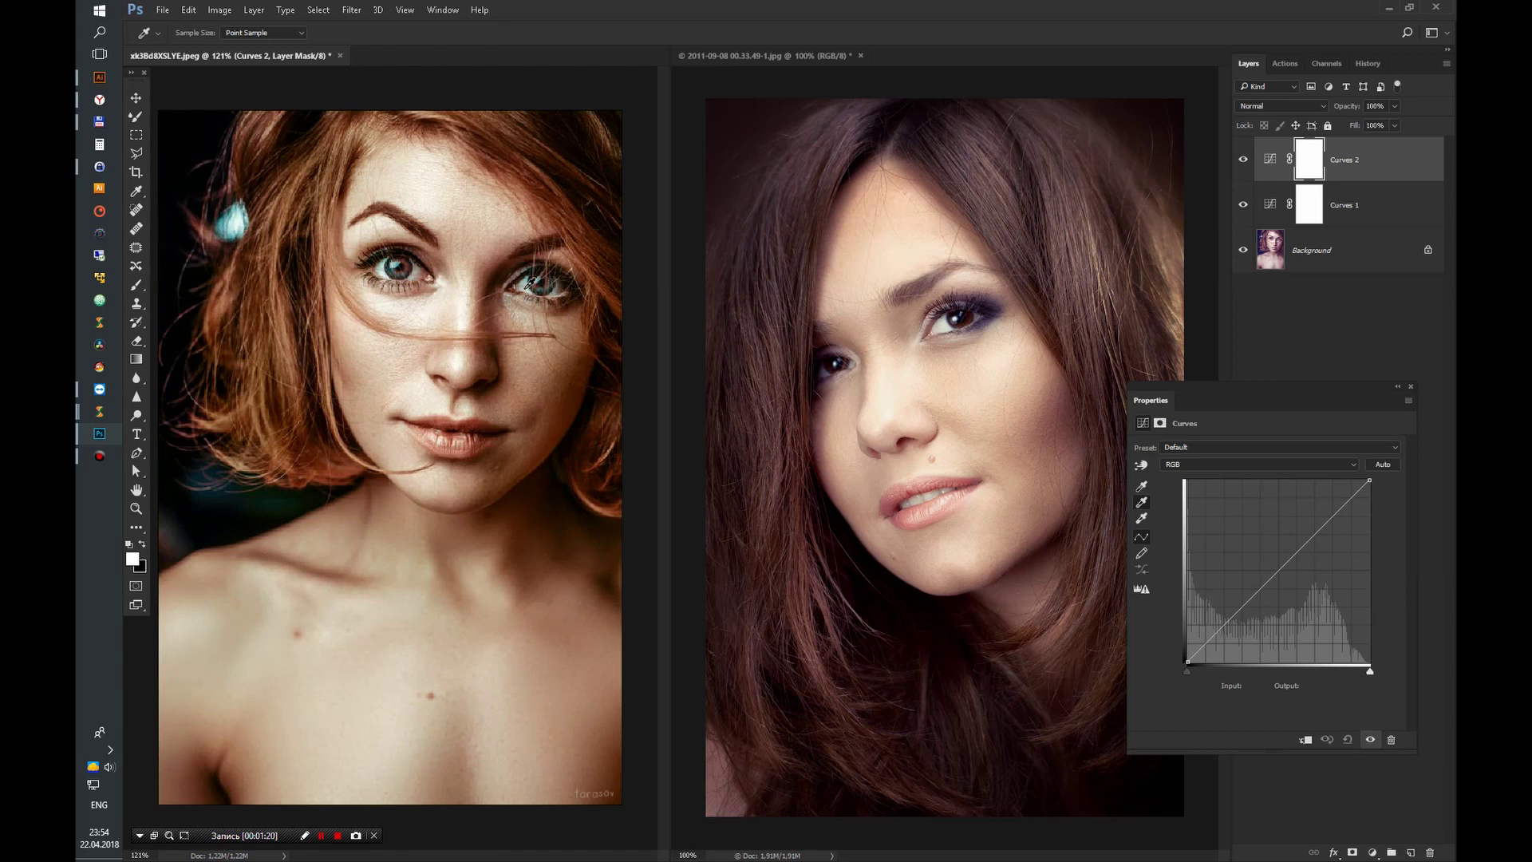
left_click(541, 309)
key("ctrl+z")
left_click(559, 291)
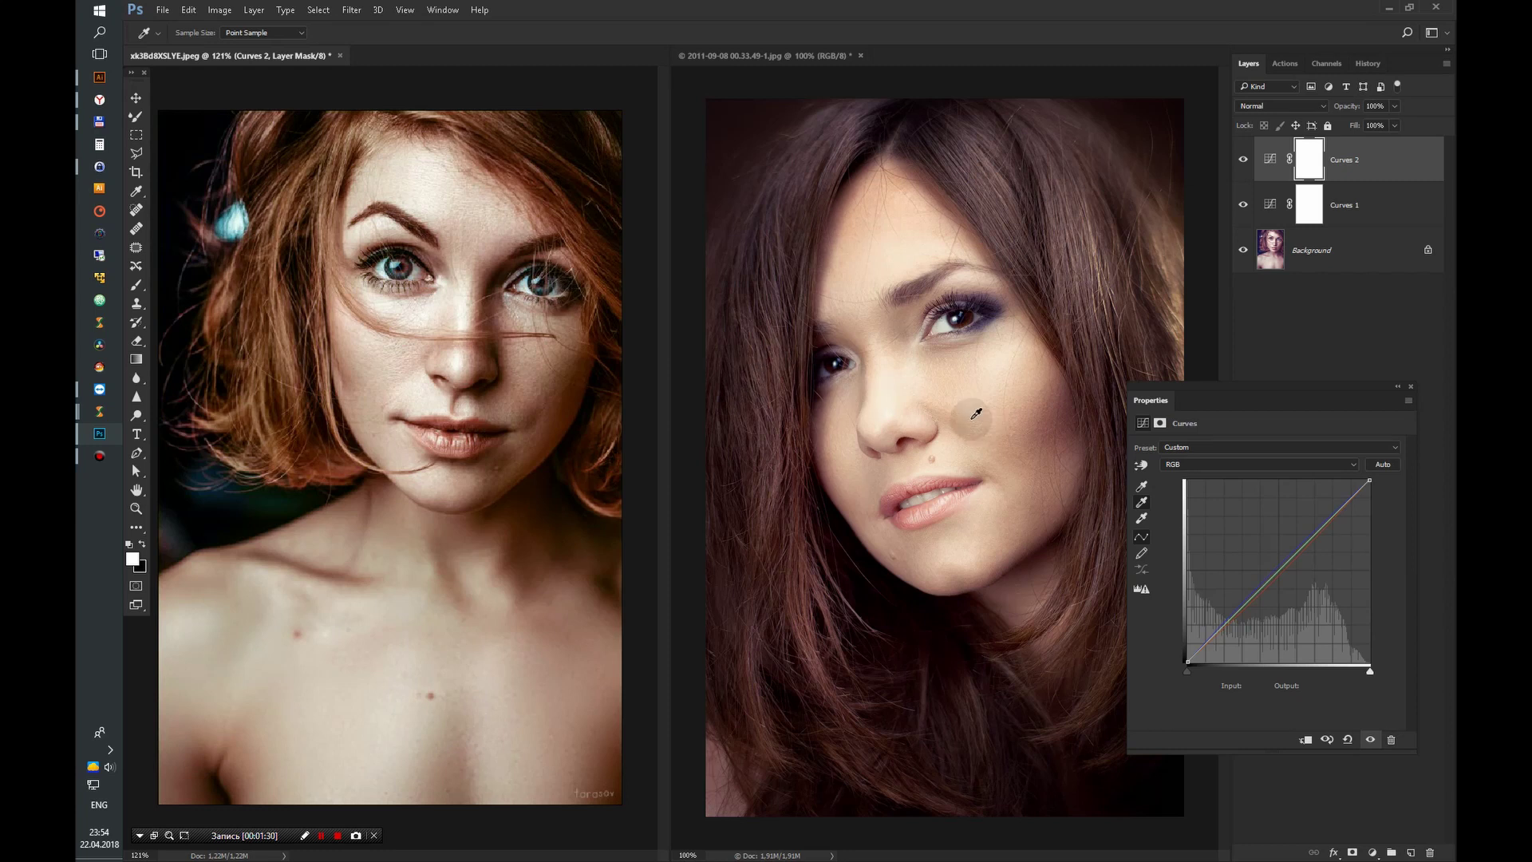
Step: Set a Red channel midtone point on Curves 2 at input 136, output 123
left_click(1352, 464)
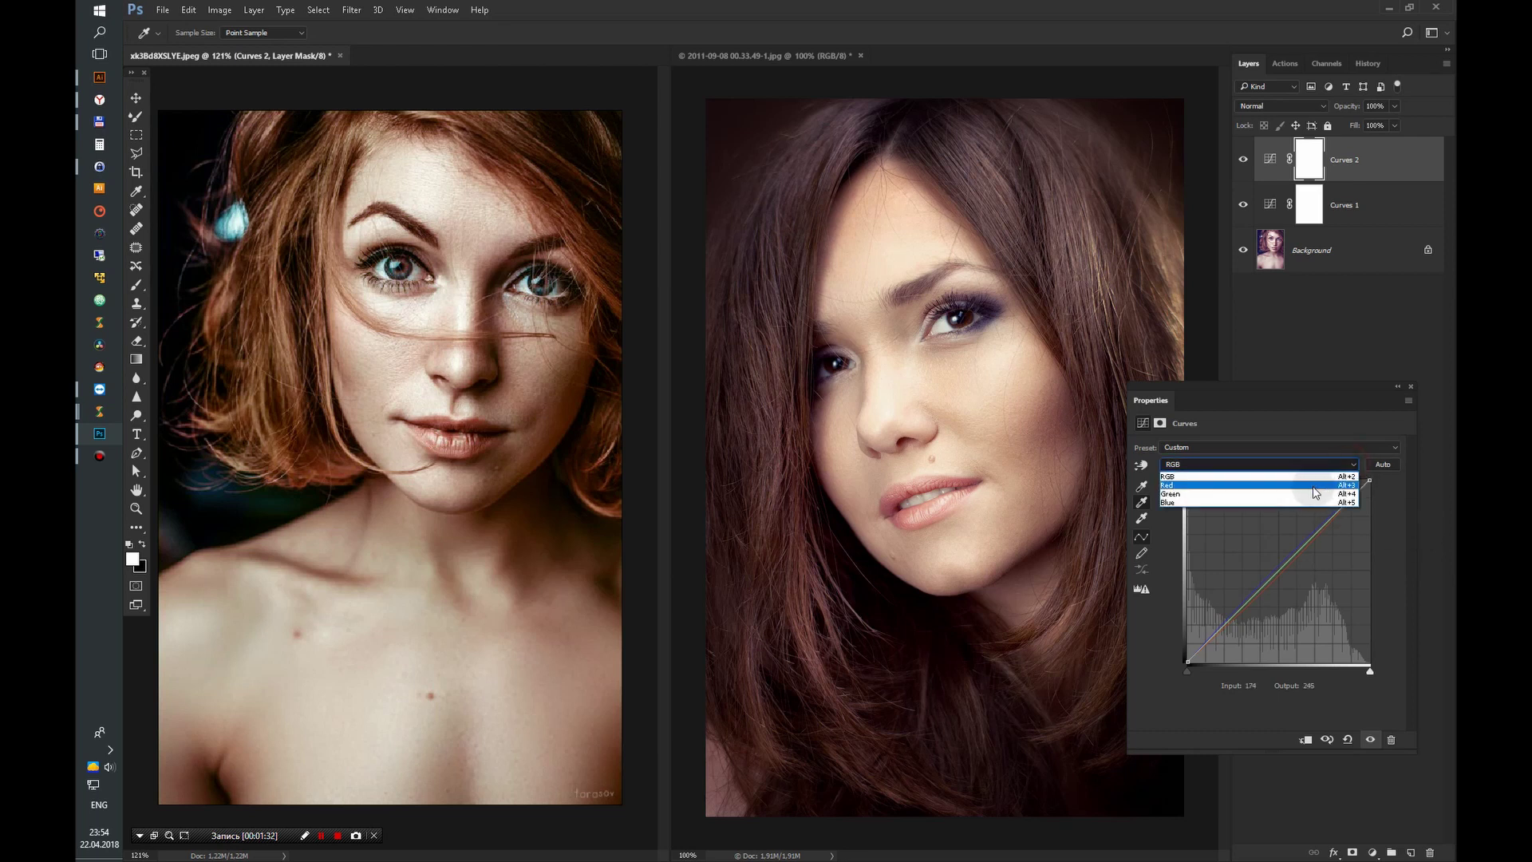
left_click(1314, 483)
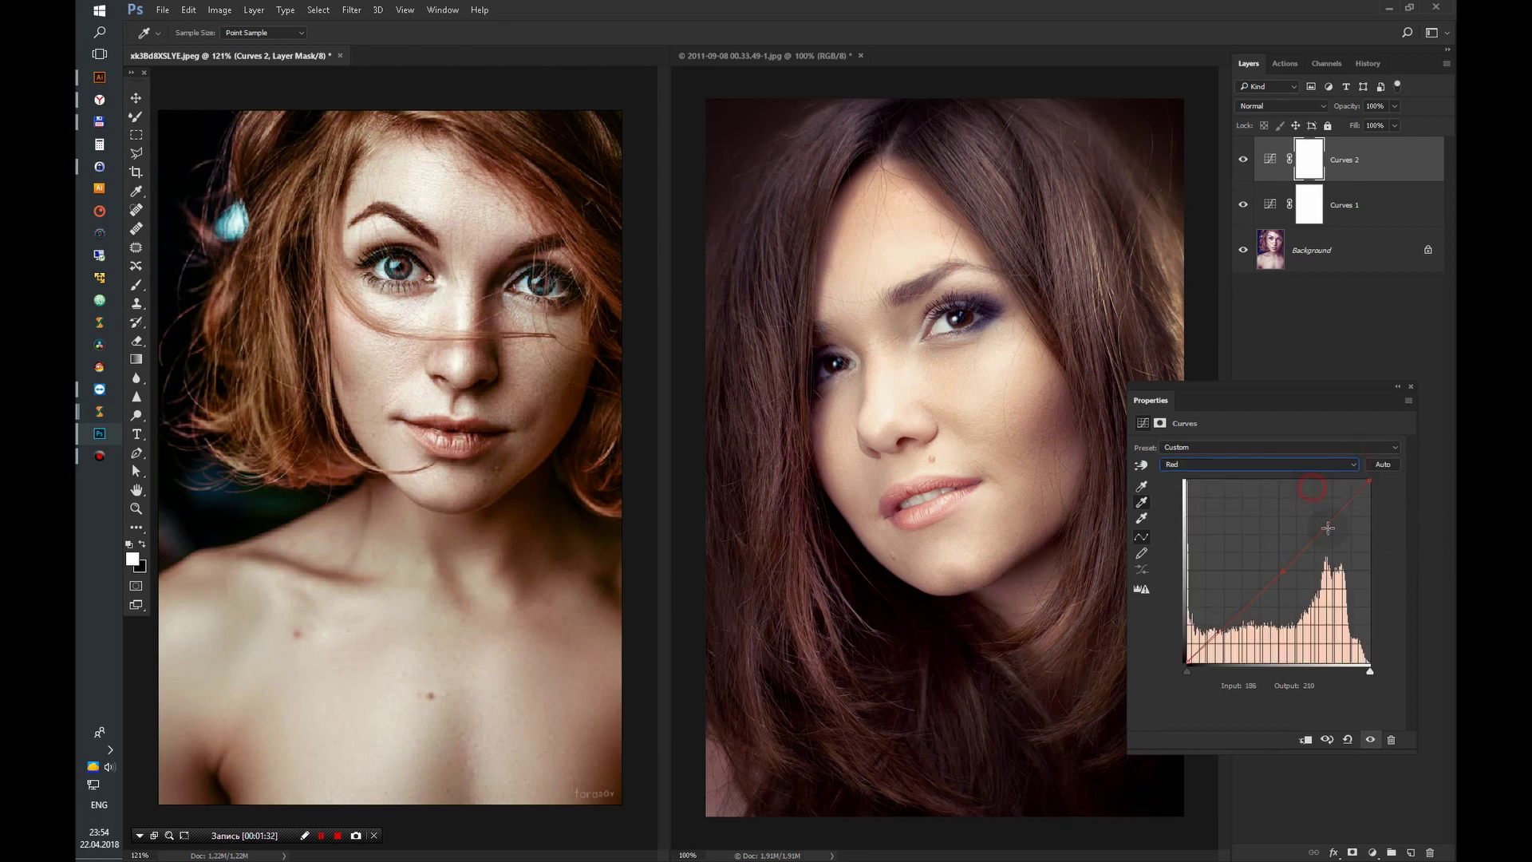
left_click(1286, 574)
left_click_drag(1287, 574, 1288, 575)
left_click_drag(1288, 575, 1286, 573)
left_click(1413, 387)
Step: Add a Selective Color layer and lower the Reds Black to -25
left_click(1372, 852)
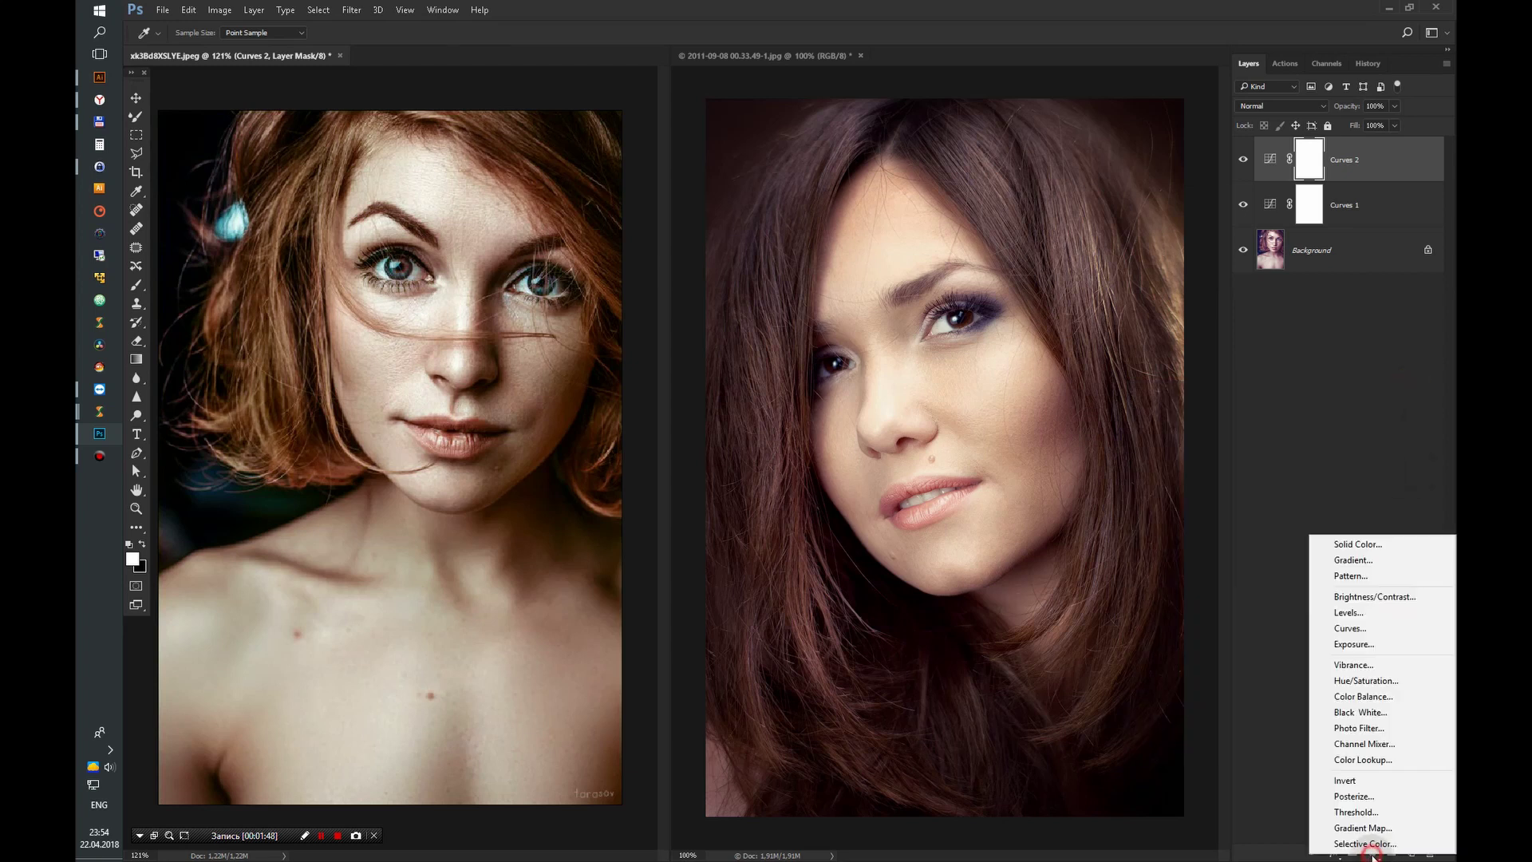
left_click(1381, 846)
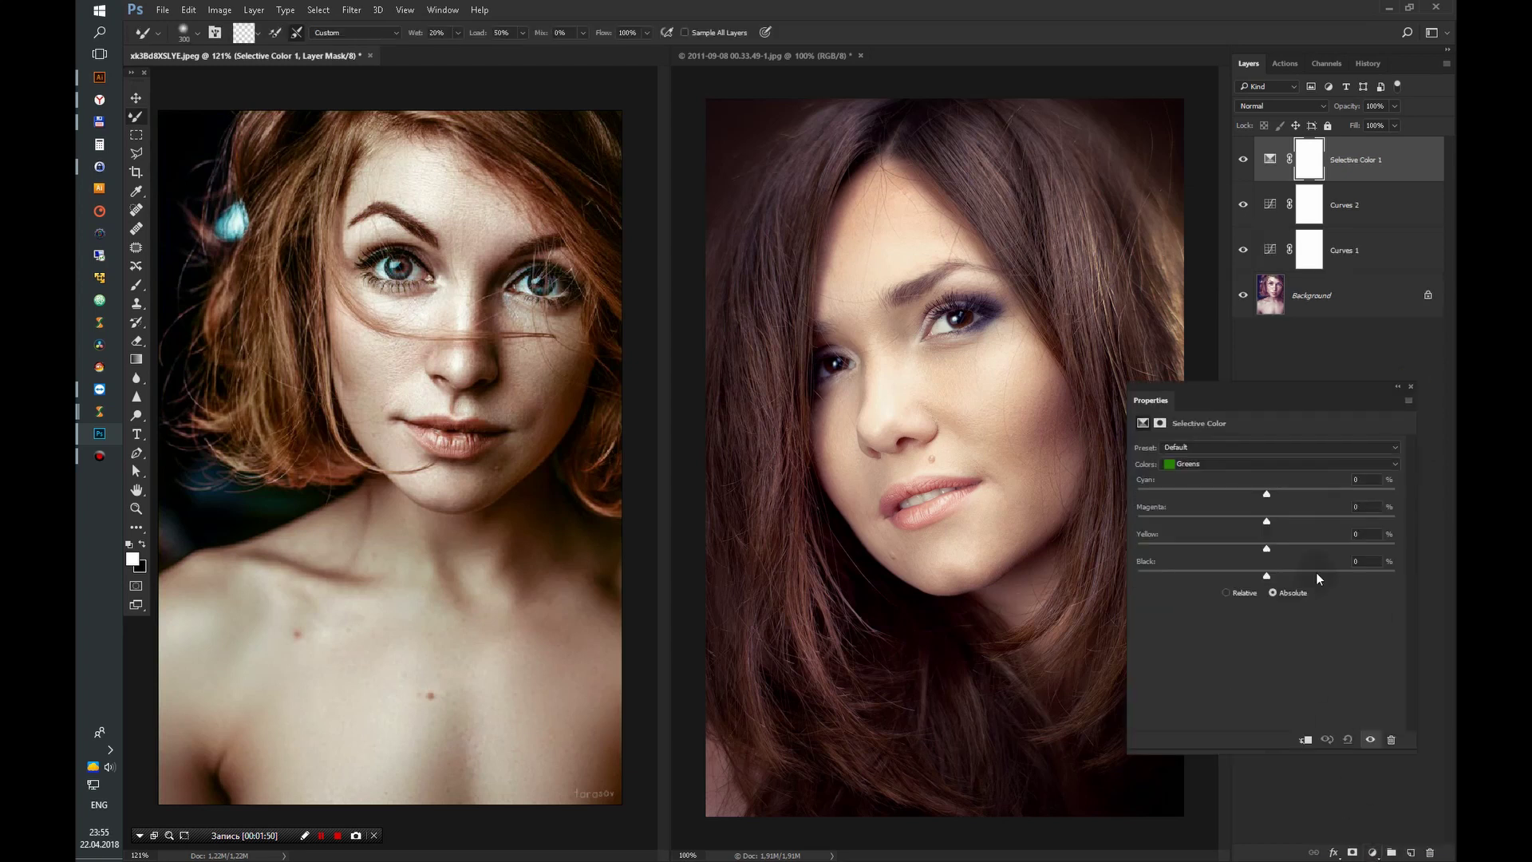
left_click(1228, 464)
left_click(1198, 465)
left_click_drag(1267, 576, 1247, 584)
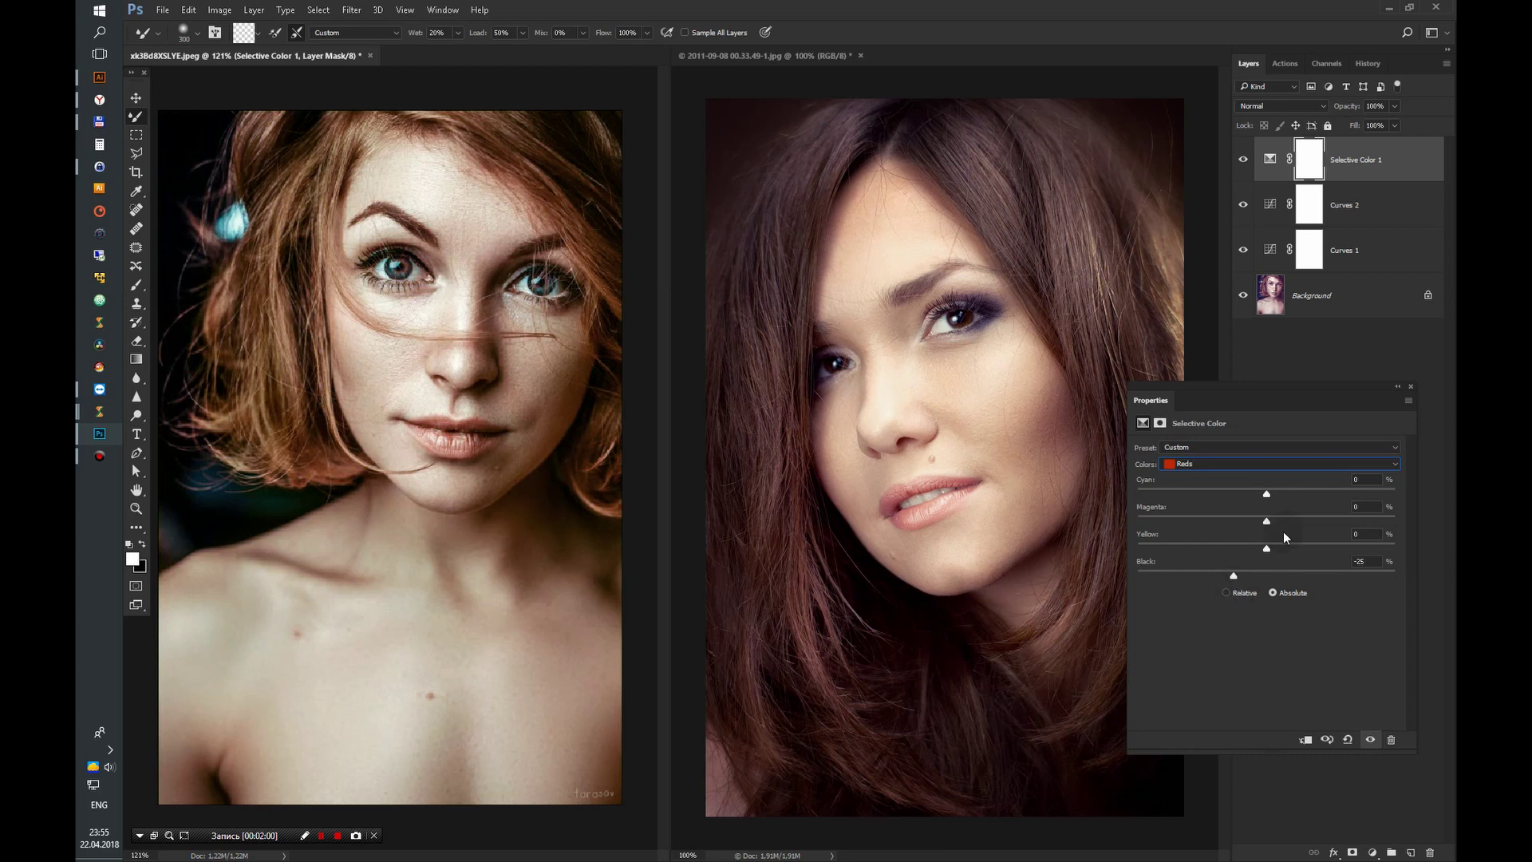
Step: Set the Yellows to Black -10, Yellow 0 and Magenta +10
left_click(1268, 462)
left_click(1264, 477)
mouse_move(1267, 493)
left_mouse_down()
mouse_move(1205, 501)
mouse_move(1239, 493)
mouse_move(1267, 530)
mouse_move(1342, 538)
left_mouse_up()
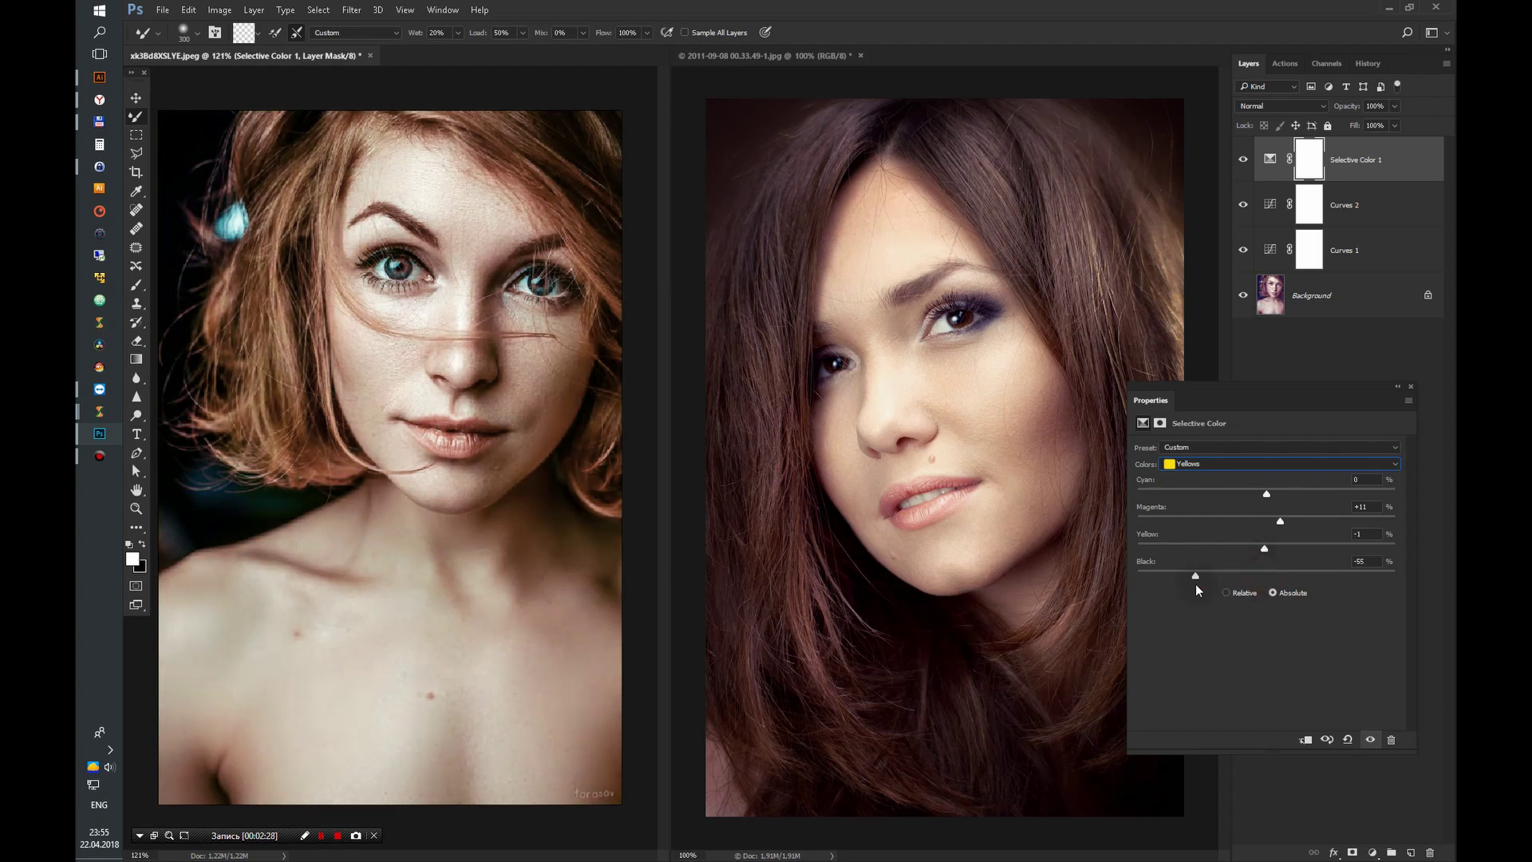
mouse_move(1264, 576)
left_mouse_down()
mouse_move(1307, 576)
mouse_move(1265, 599)
left_mouse_up()
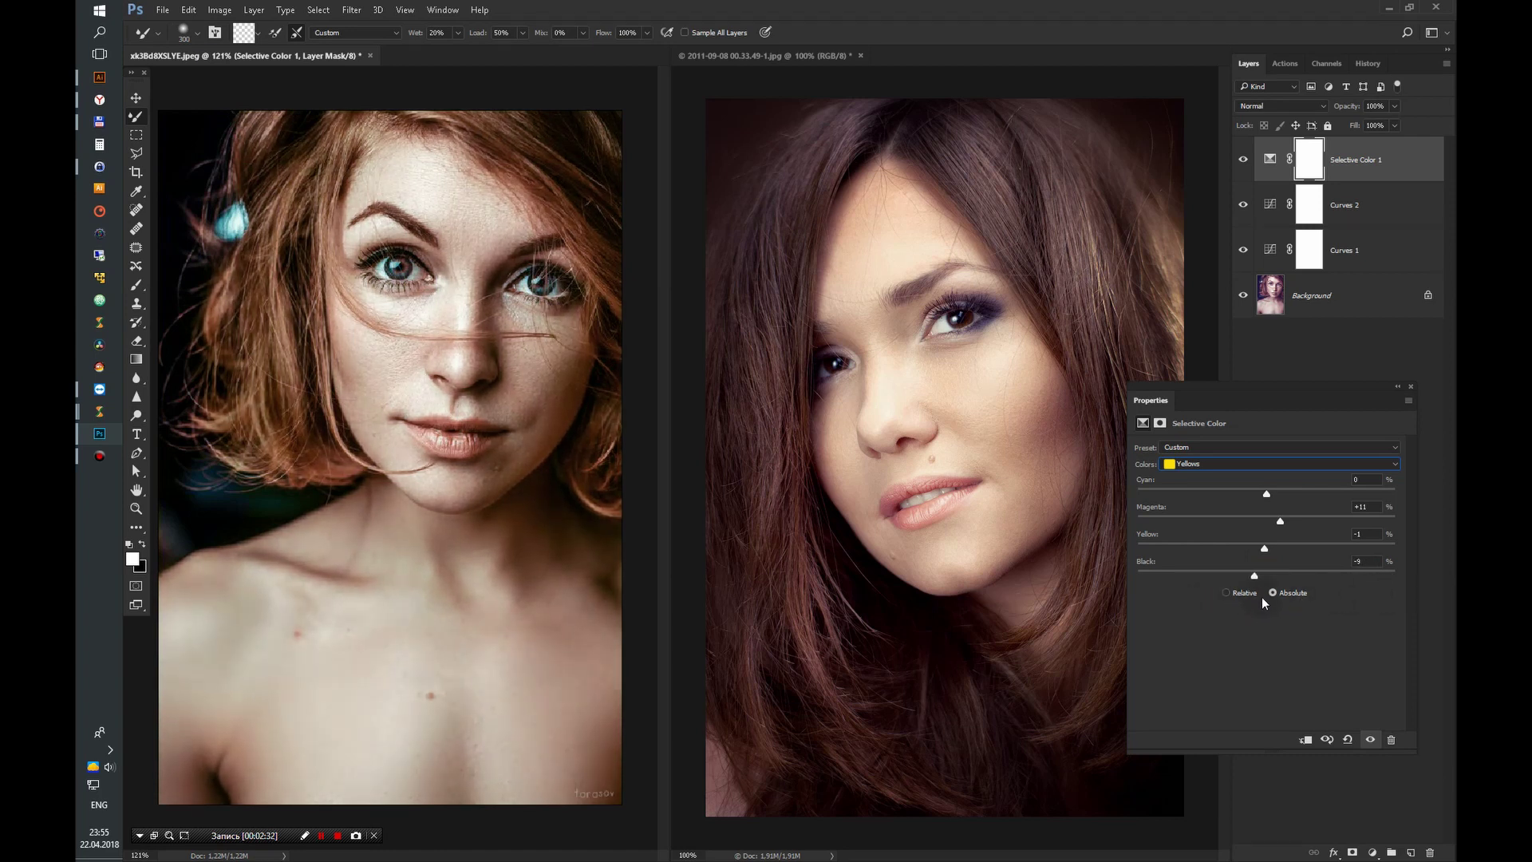
left_click(1360, 562)
type("-10")
key("shift+Tab")
type("0")
key("shift+Tab")
type("+10")
Step: Reduce cyan in the Cyans and drop the Blues Cyan to -70, then close the settings
left_click(1299, 465)
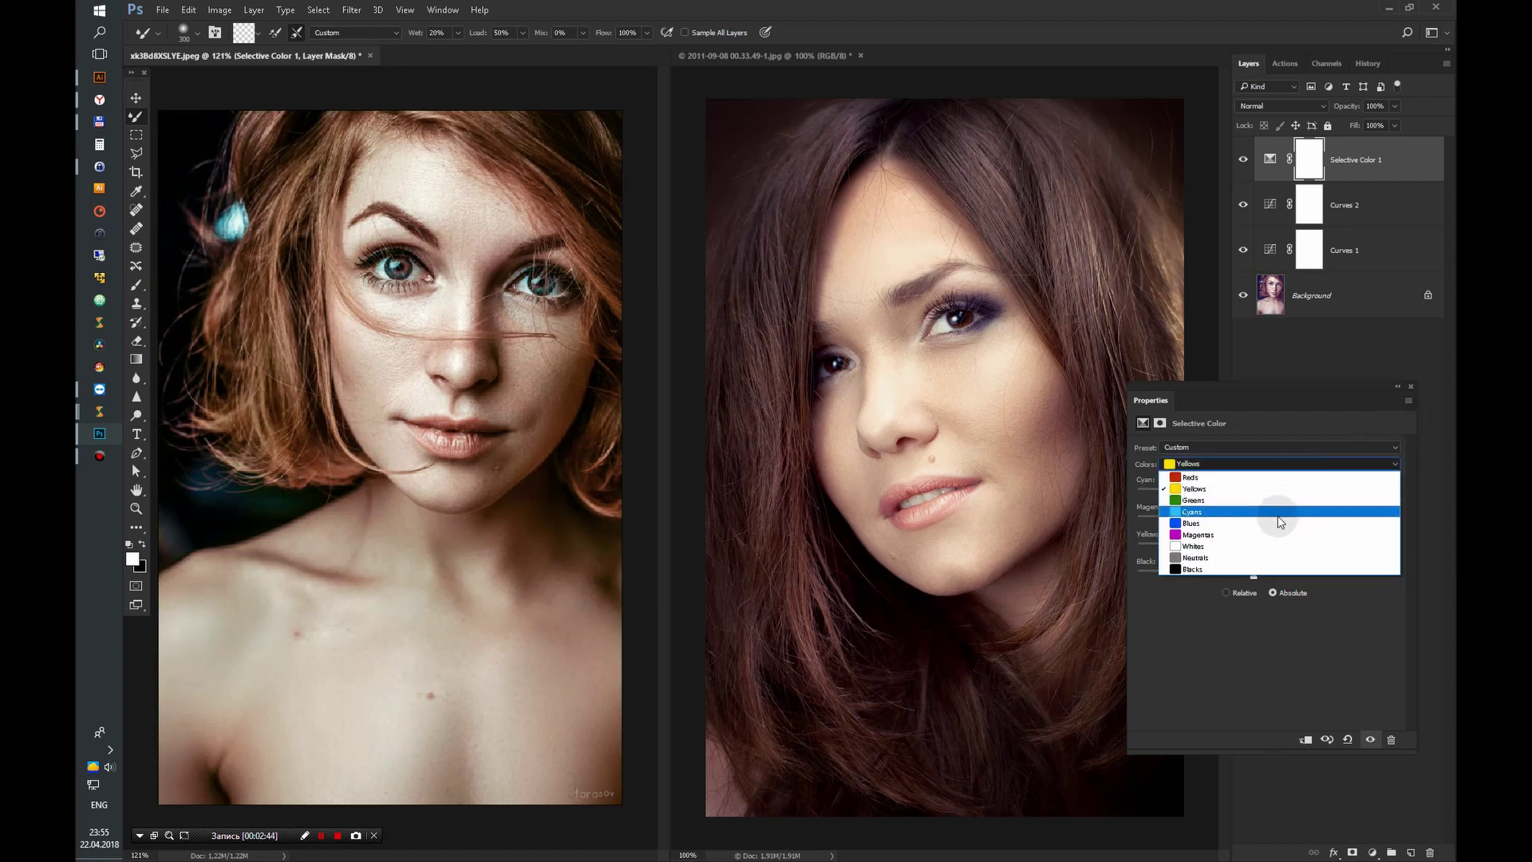
left_click(1280, 512)
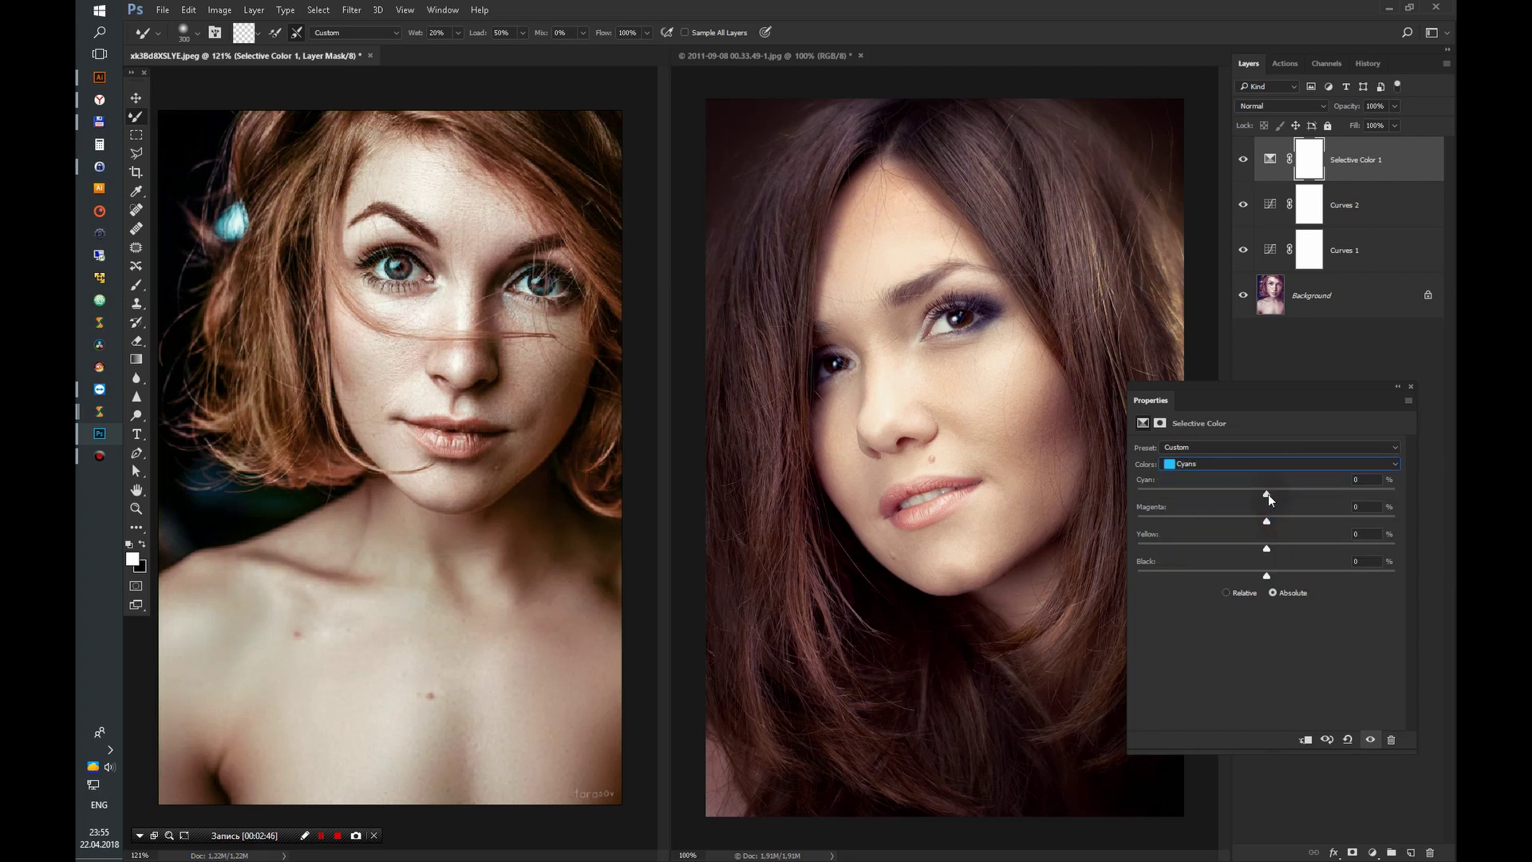
left_click_drag(1267, 495, 1195, 495)
left_click(1190, 463)
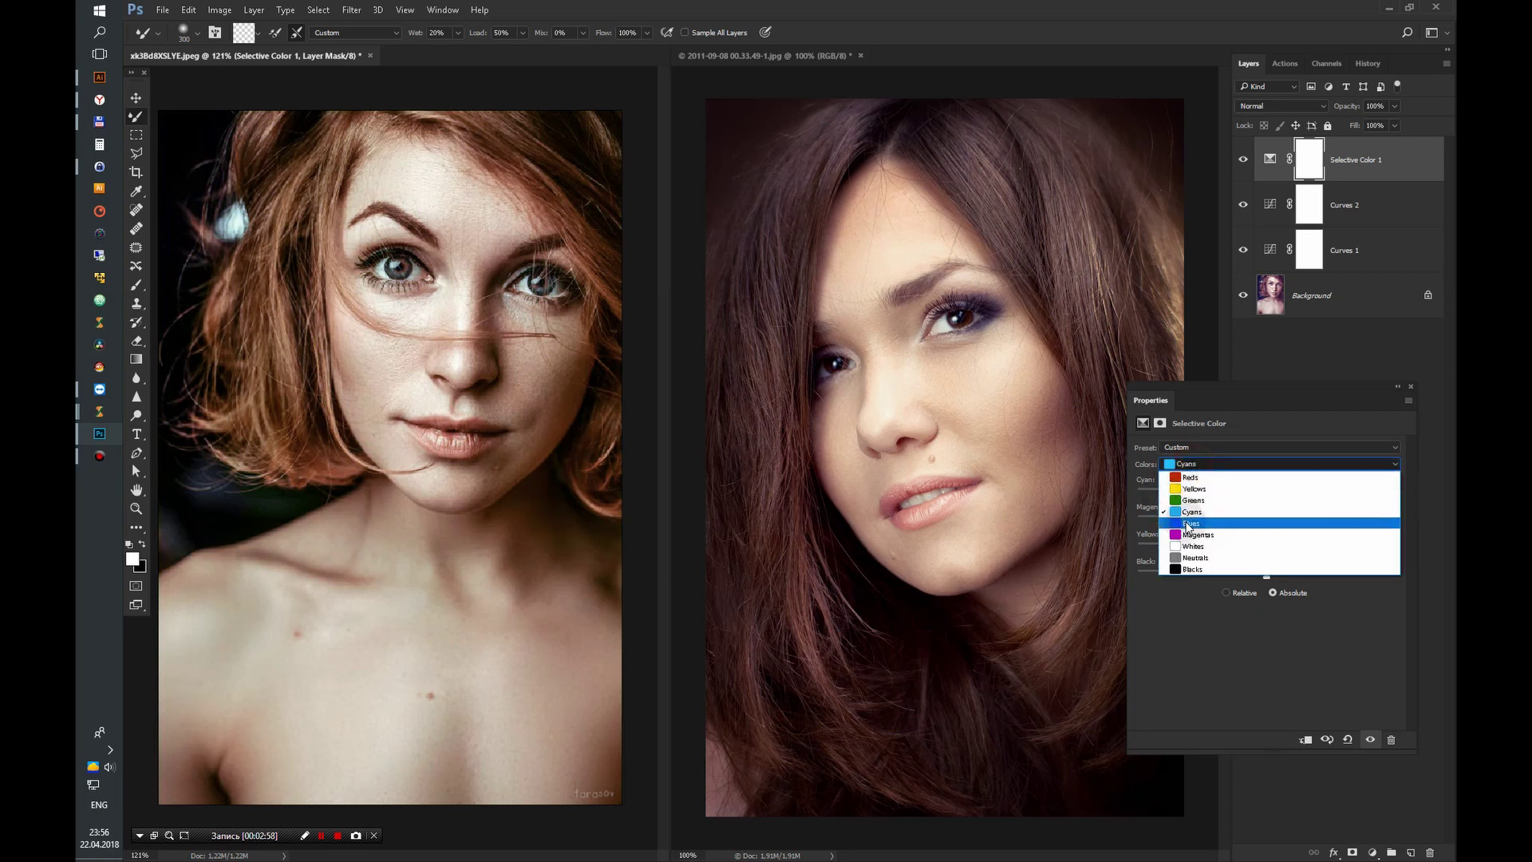
left_click(1189, 523)
left_click_drag(1269, 494, 1148, 495)
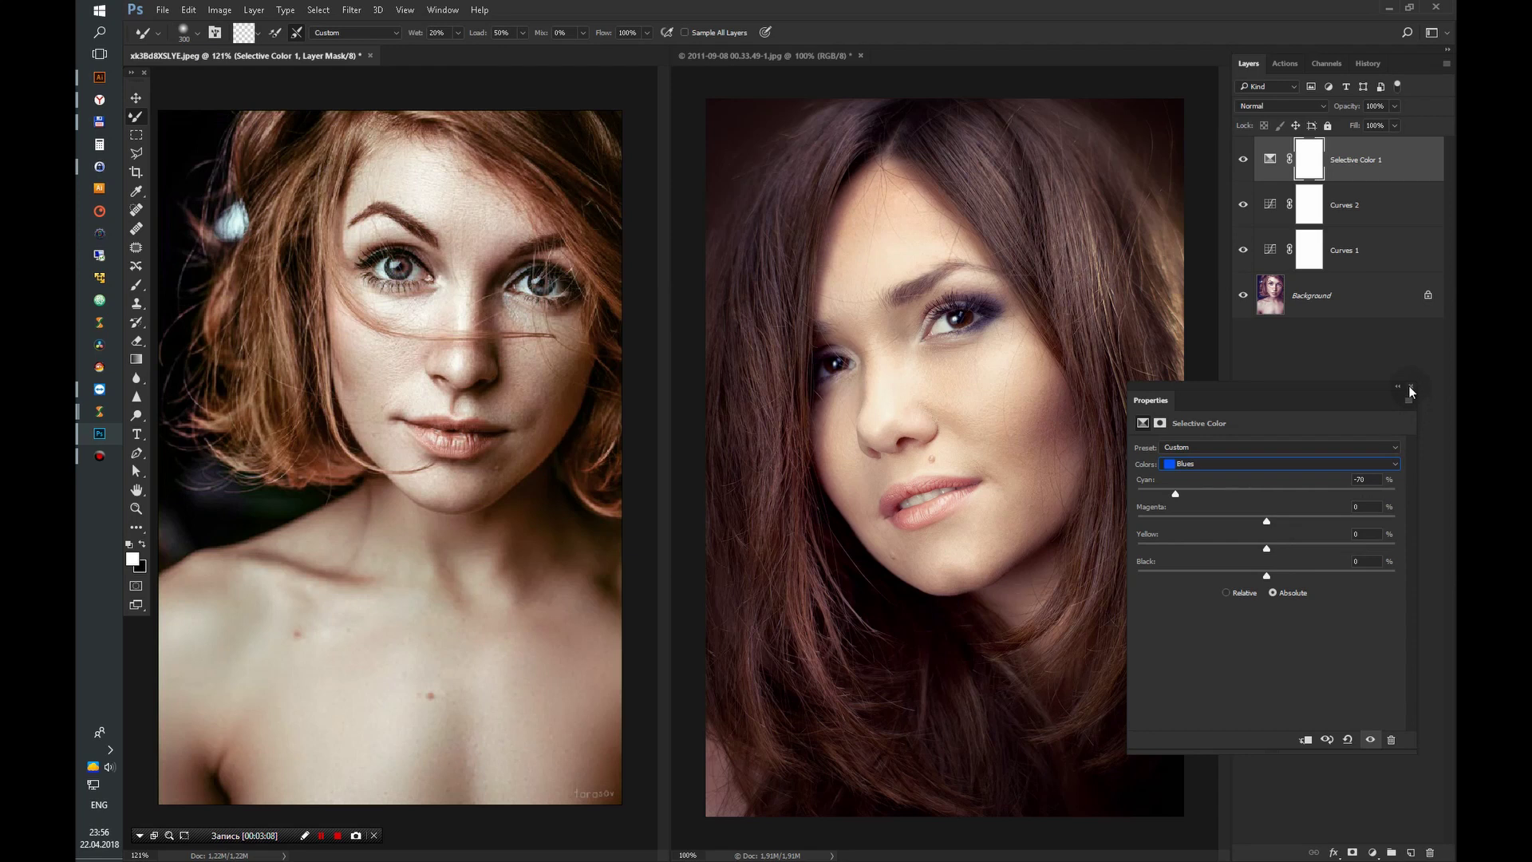
left_click(1410, 388)
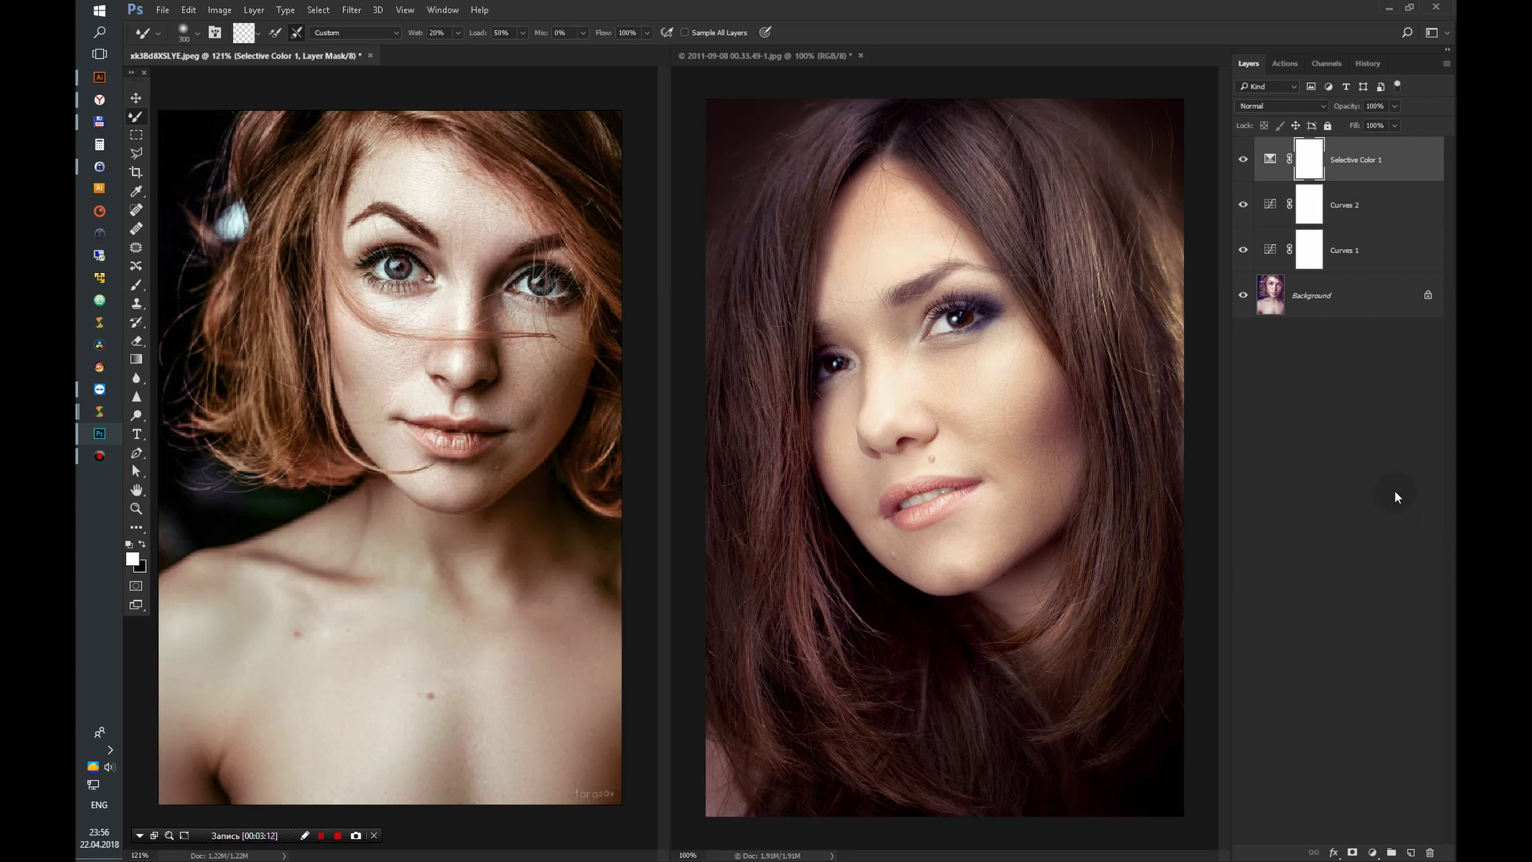
Step: Read the redhead's Curves 1 Blue black point (input 67, output 0), then go to the brunette
left_click(1268, 252)
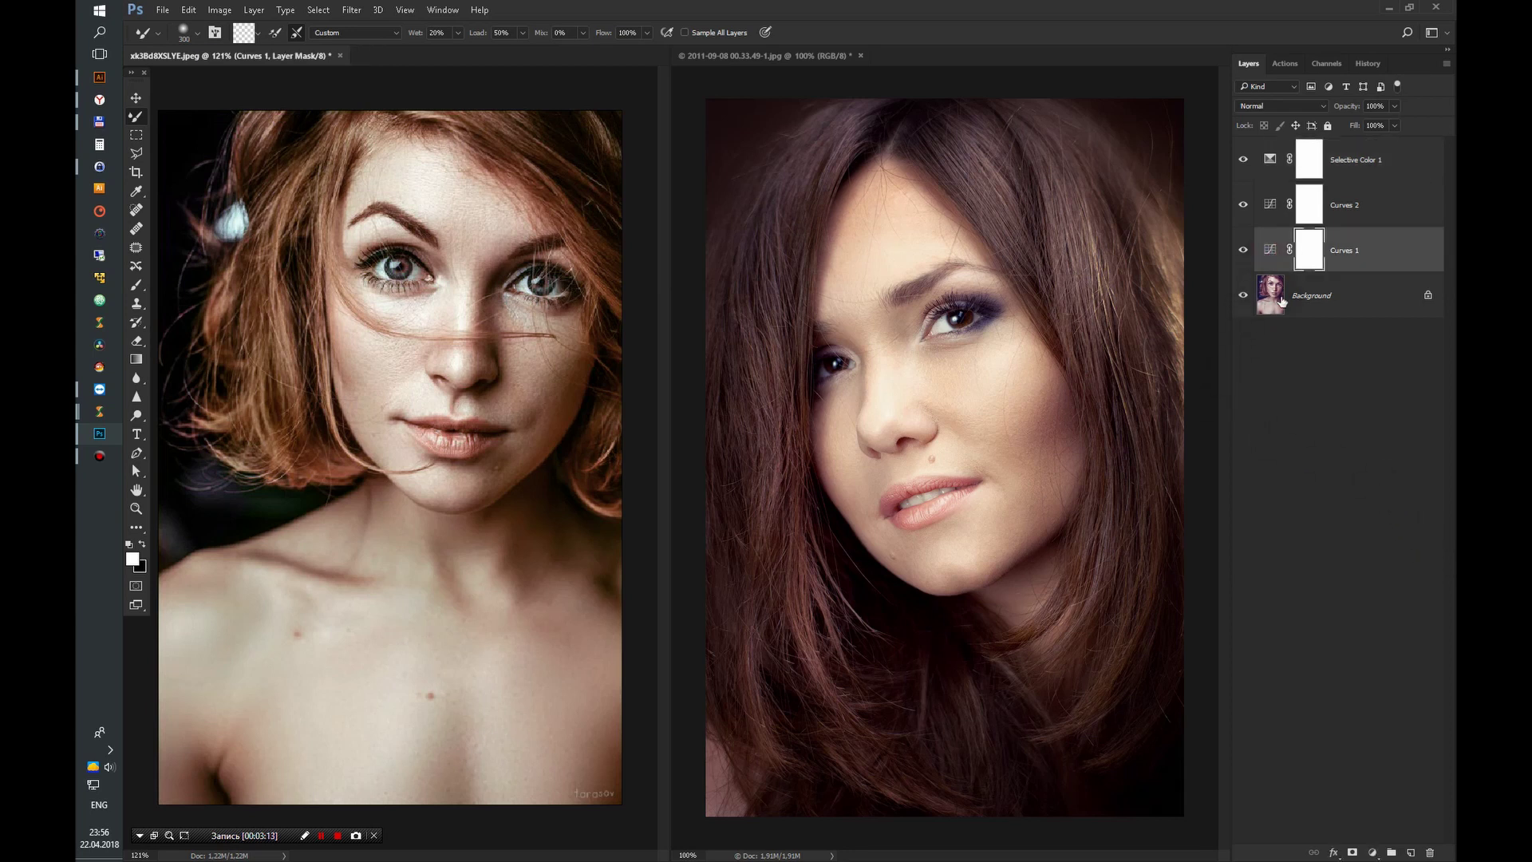
double_click(1268, 252)
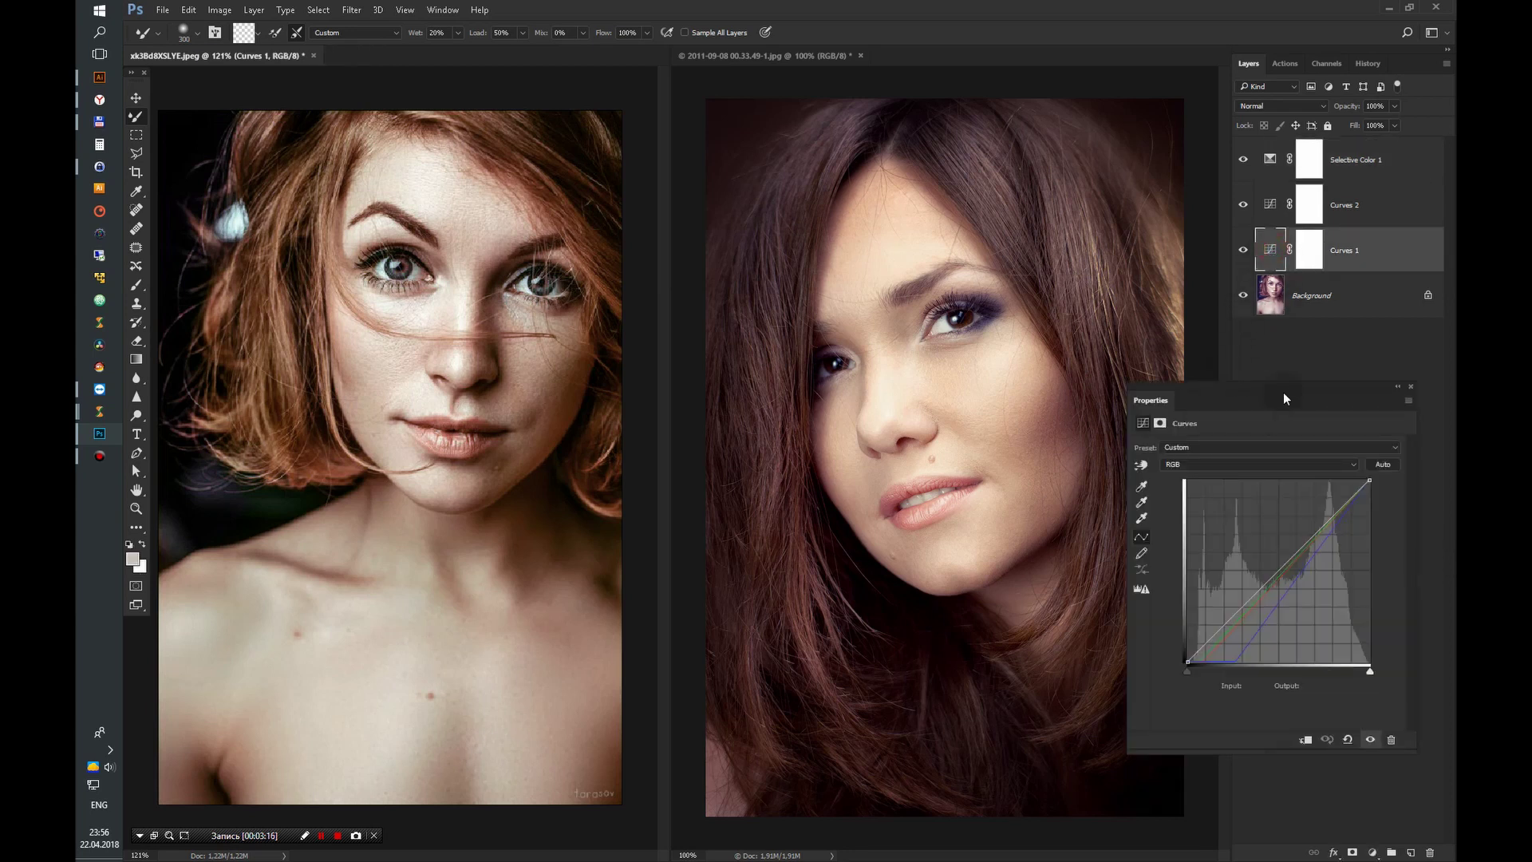
left_click_drag(1285, 398, 407, 424)
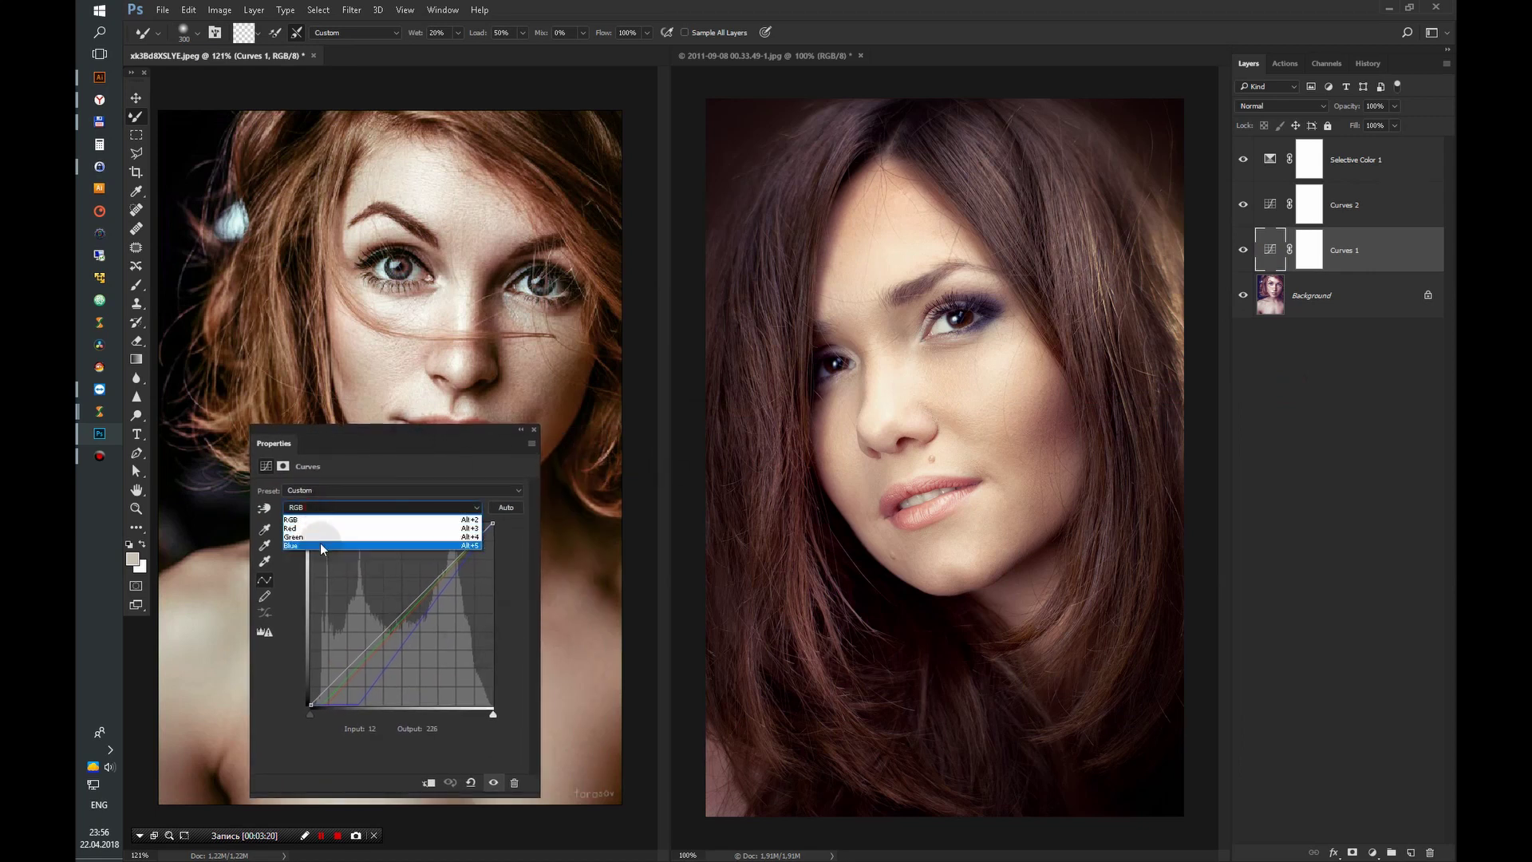
left_click(319, 545)
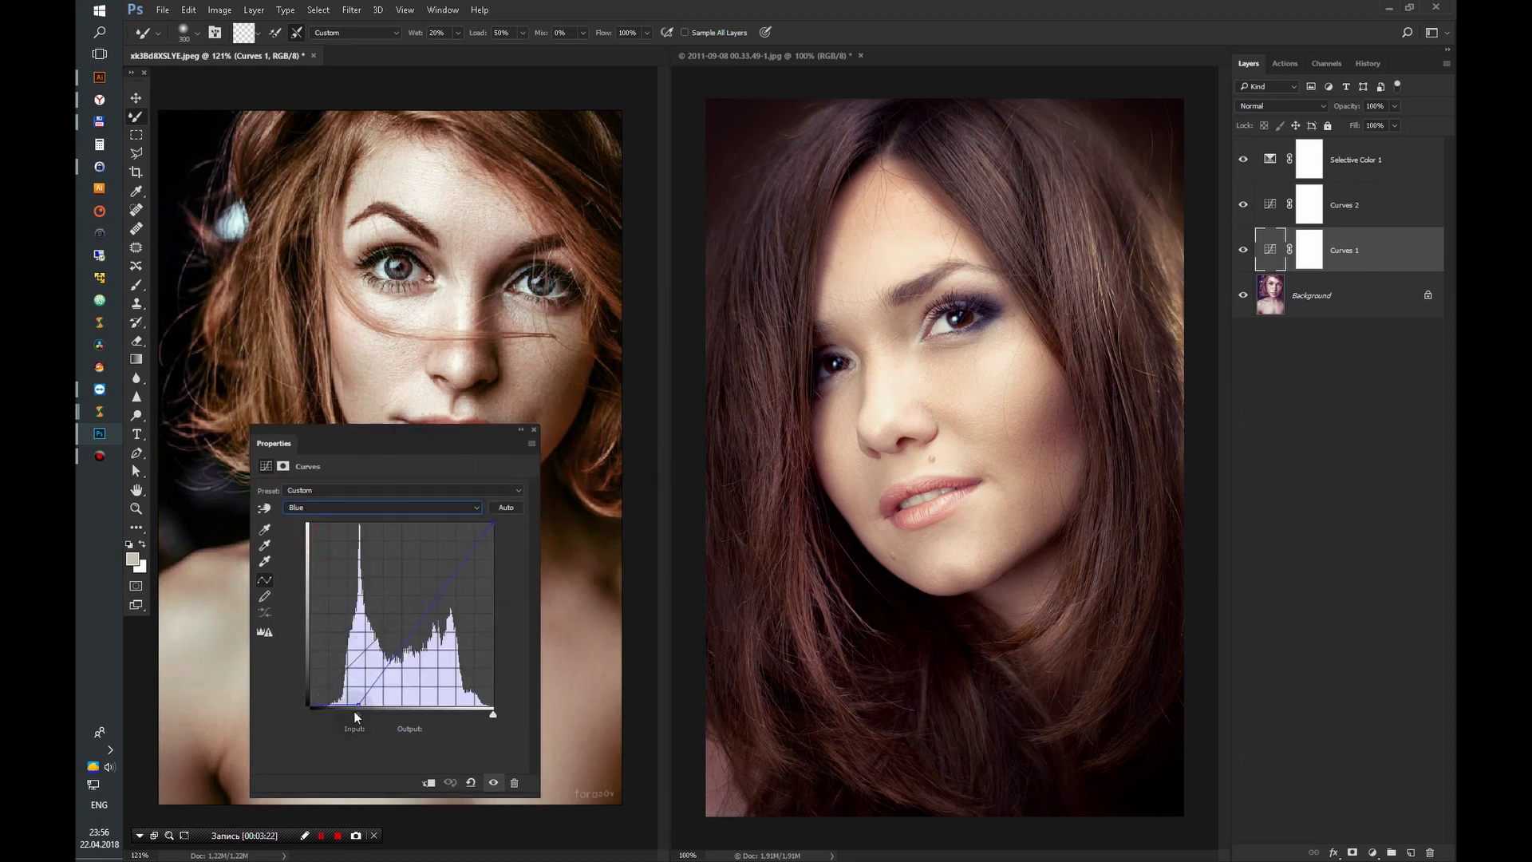
left_click_drag(358, 704, 360, 705)
left_click(768, 53)
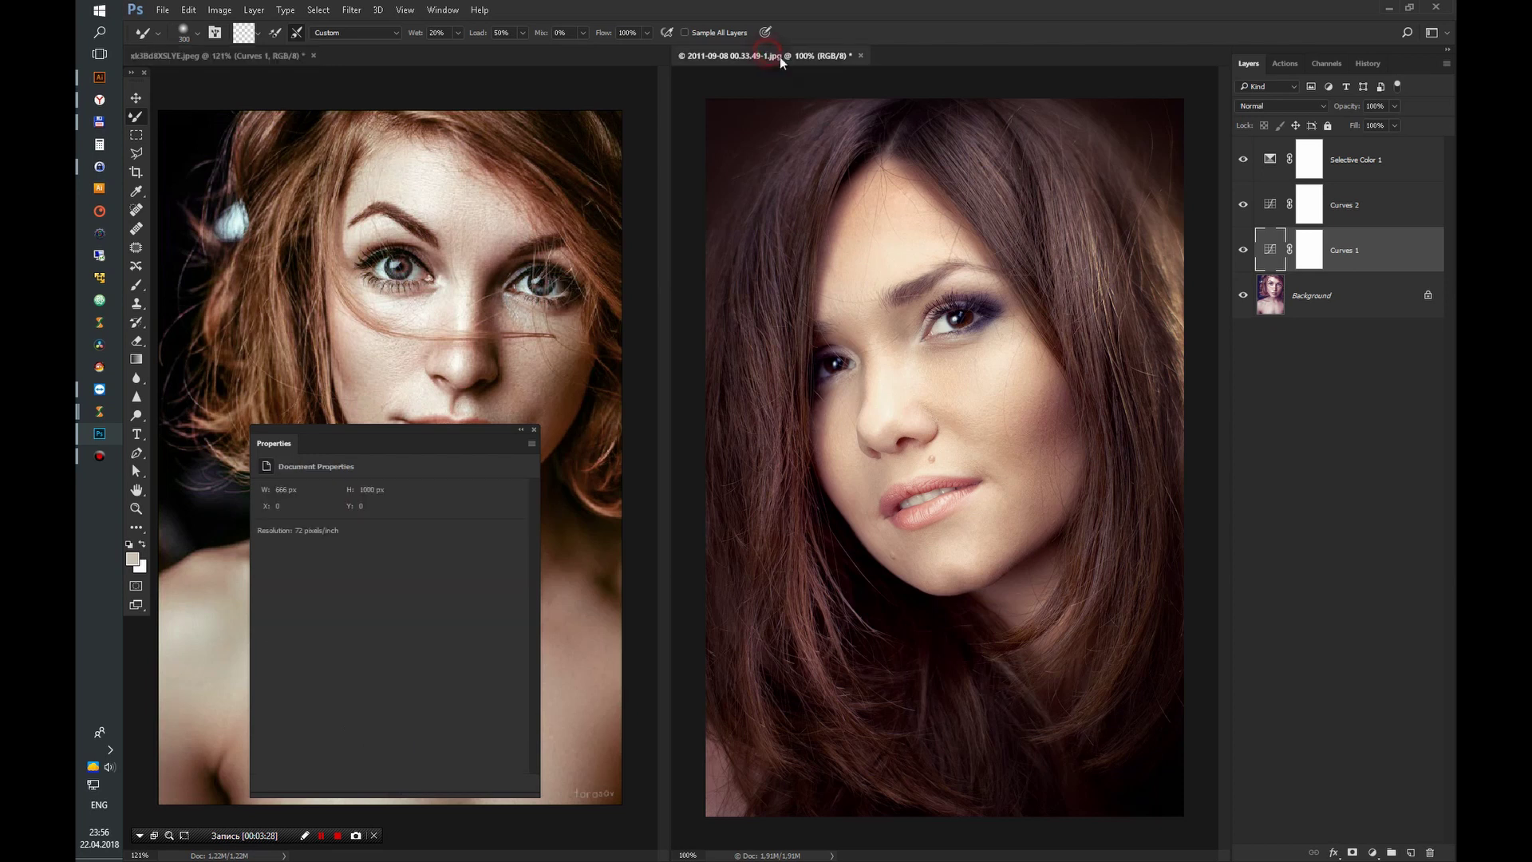
Step: Add a Curves layer to the brunette and set its Blue black point output to 67
left_click(1372, 852)
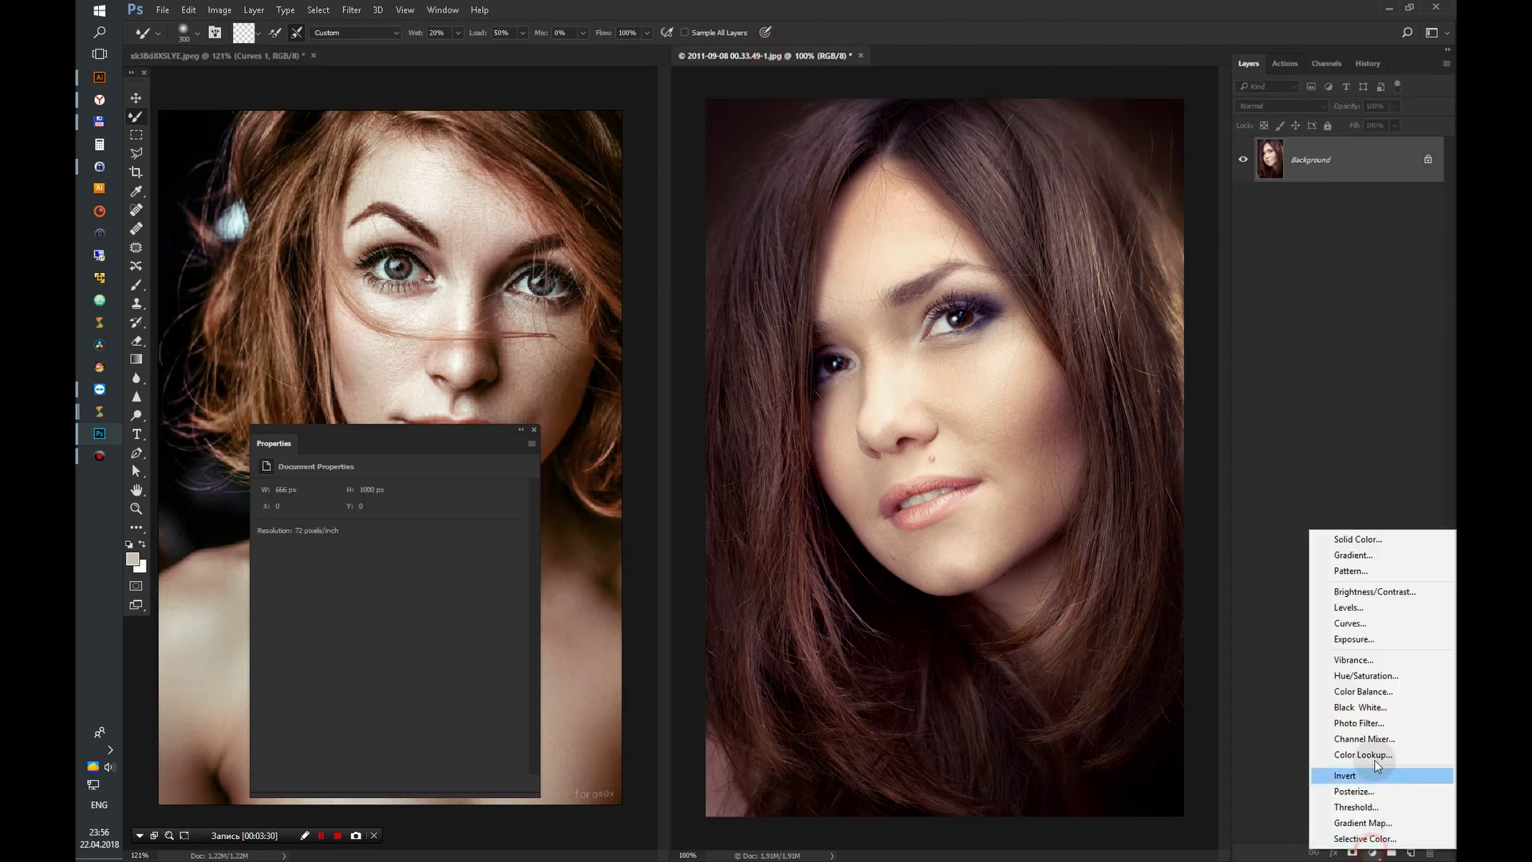
left_click(1340, 621)
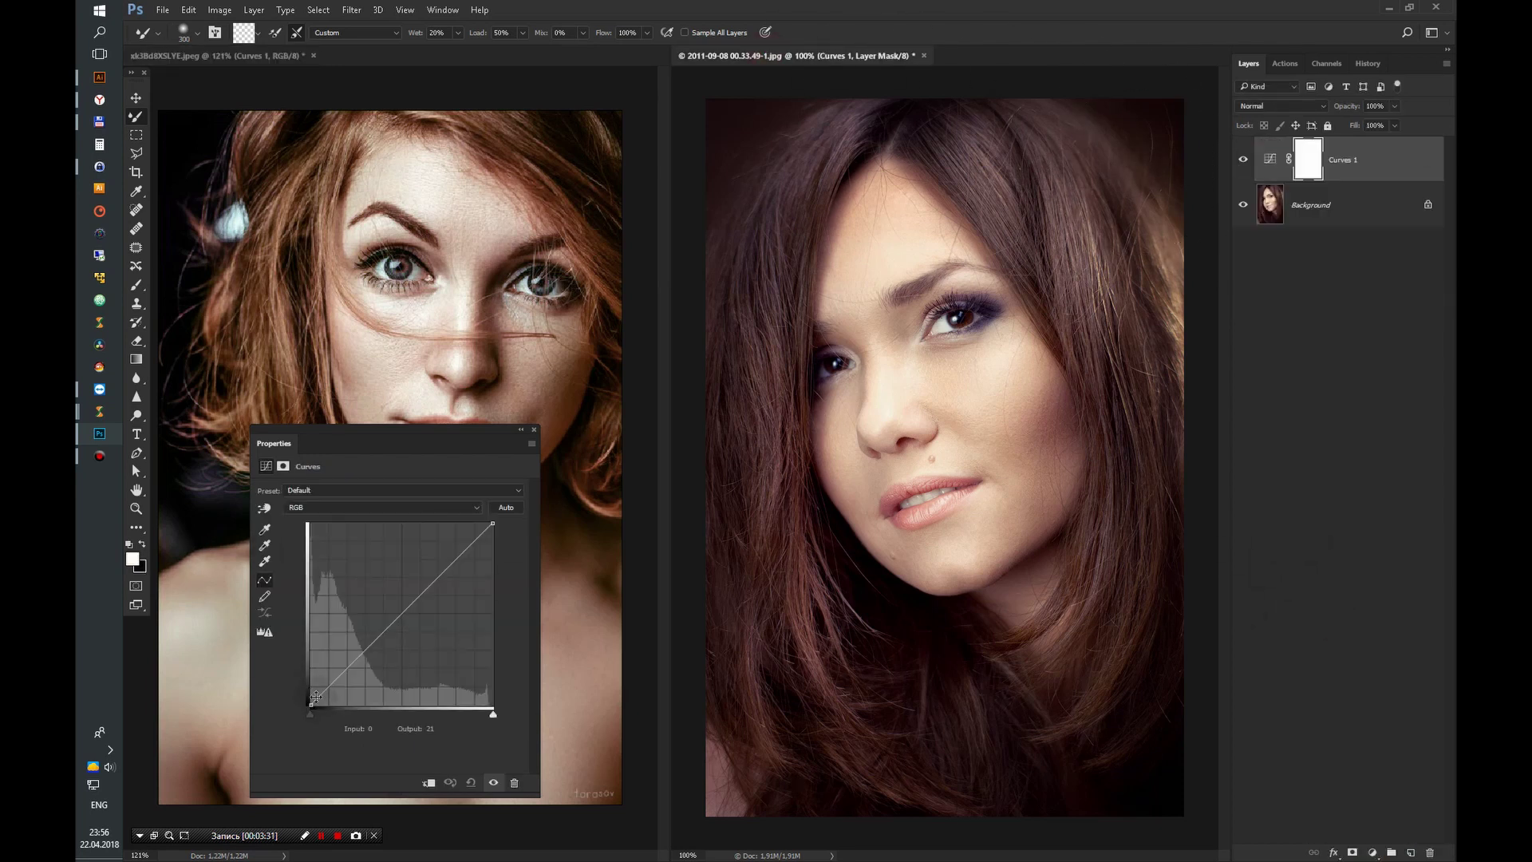
left_click(375, 511)
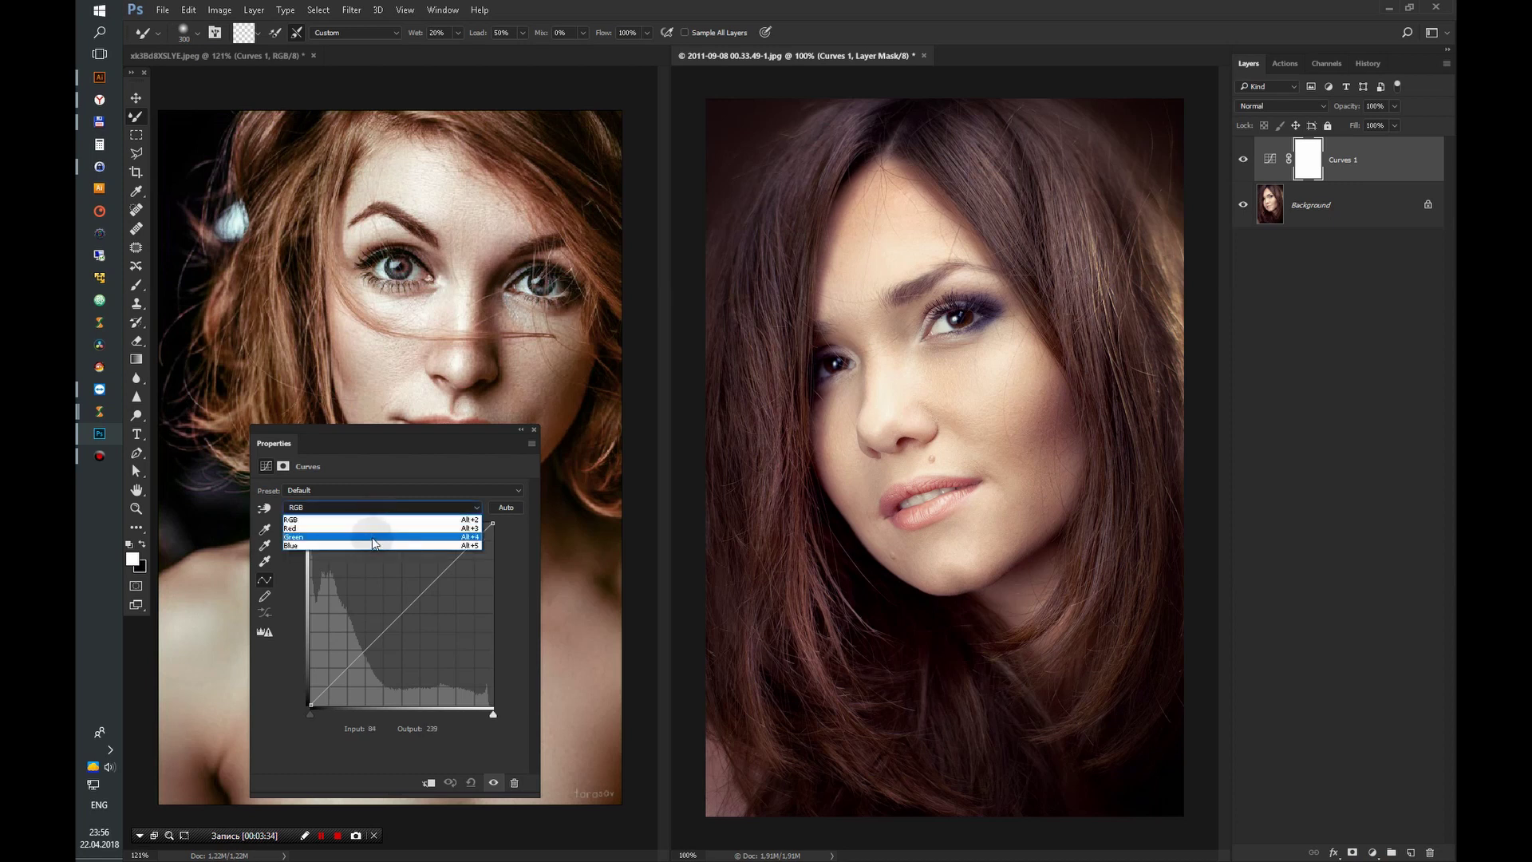
left_click(375, 546)
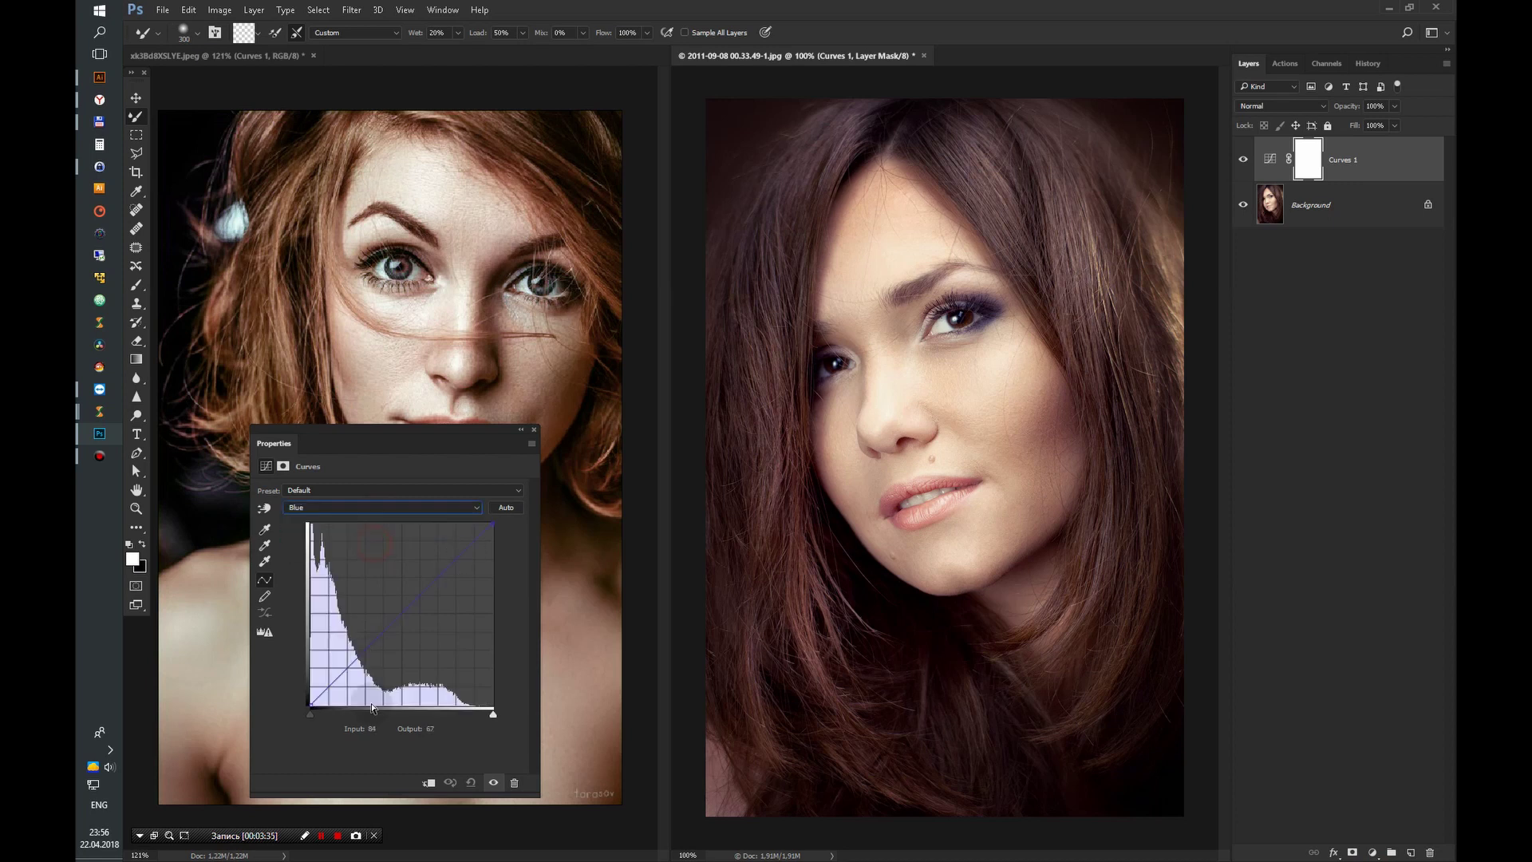
left_click(310, 705)
key("Tab")
type("67")
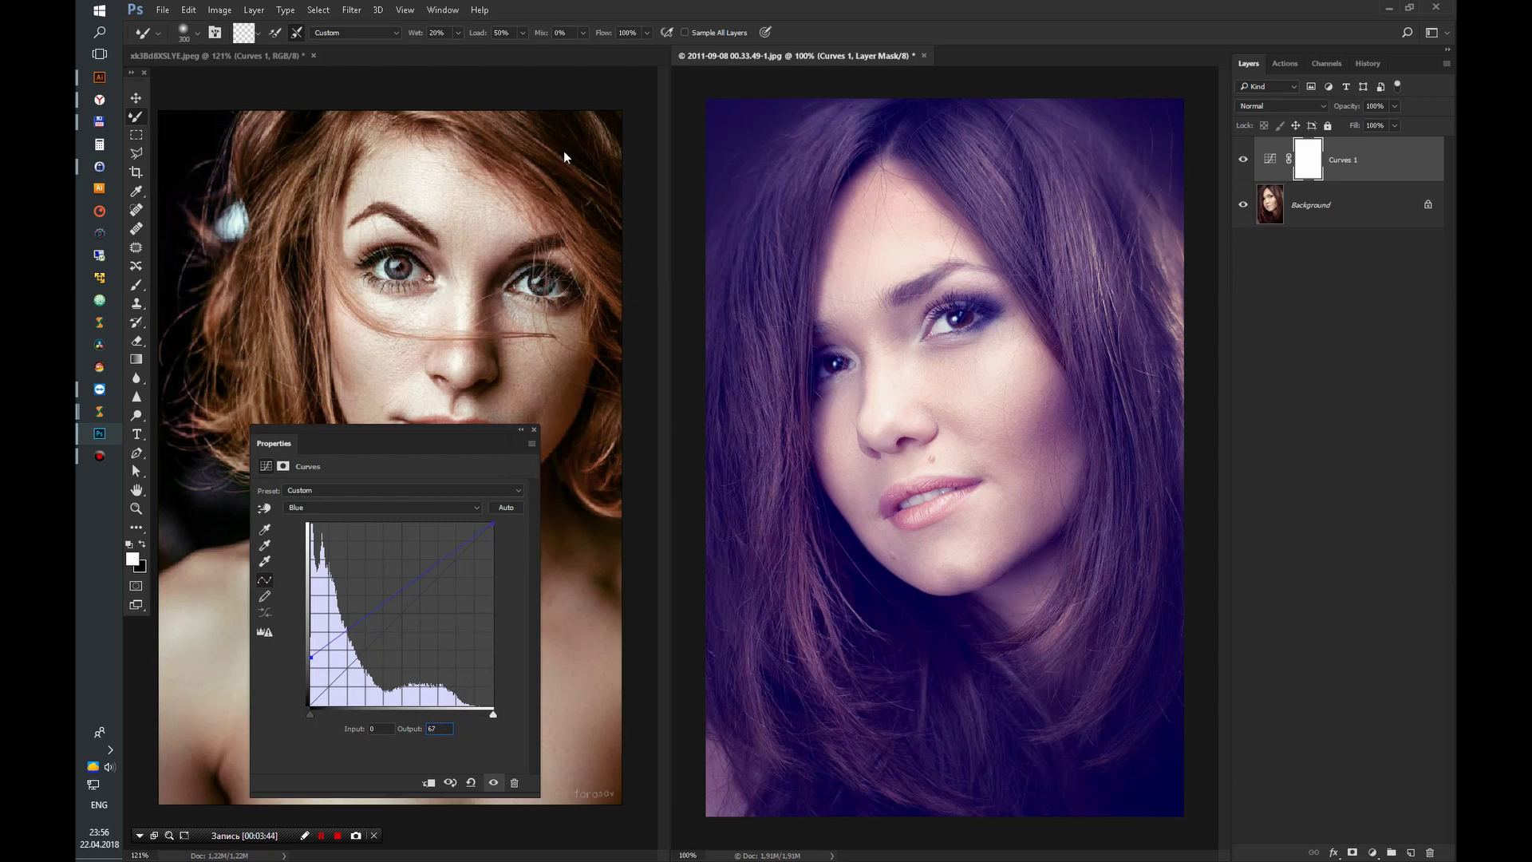
Step: Check the redhead's Red shadow point and set the brunette's Red black point output to 23
left_click(245, 53)
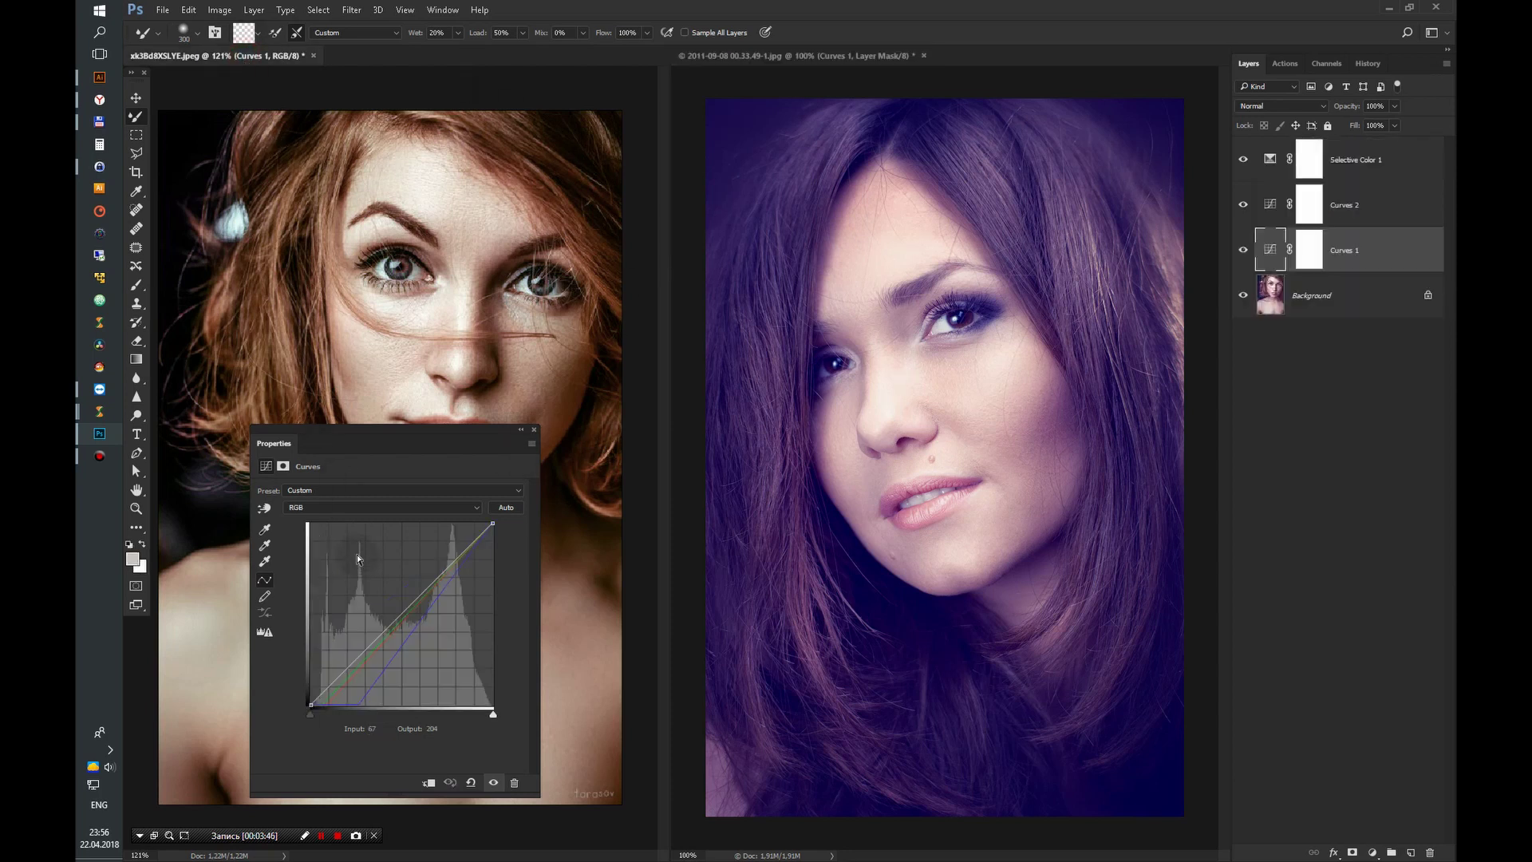
left_click(352, 509)
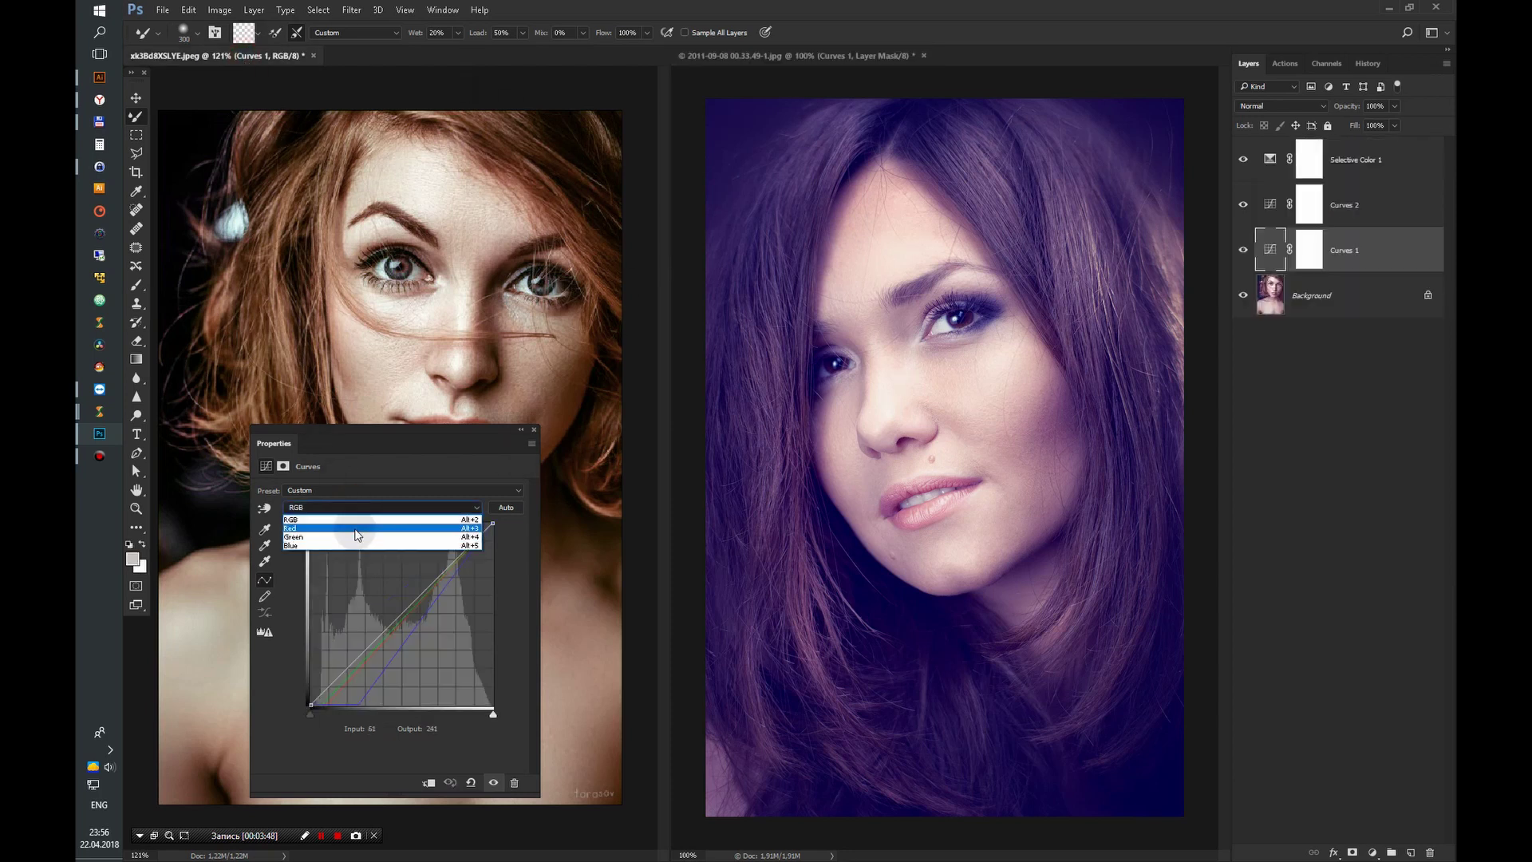
left_click(356, 528)
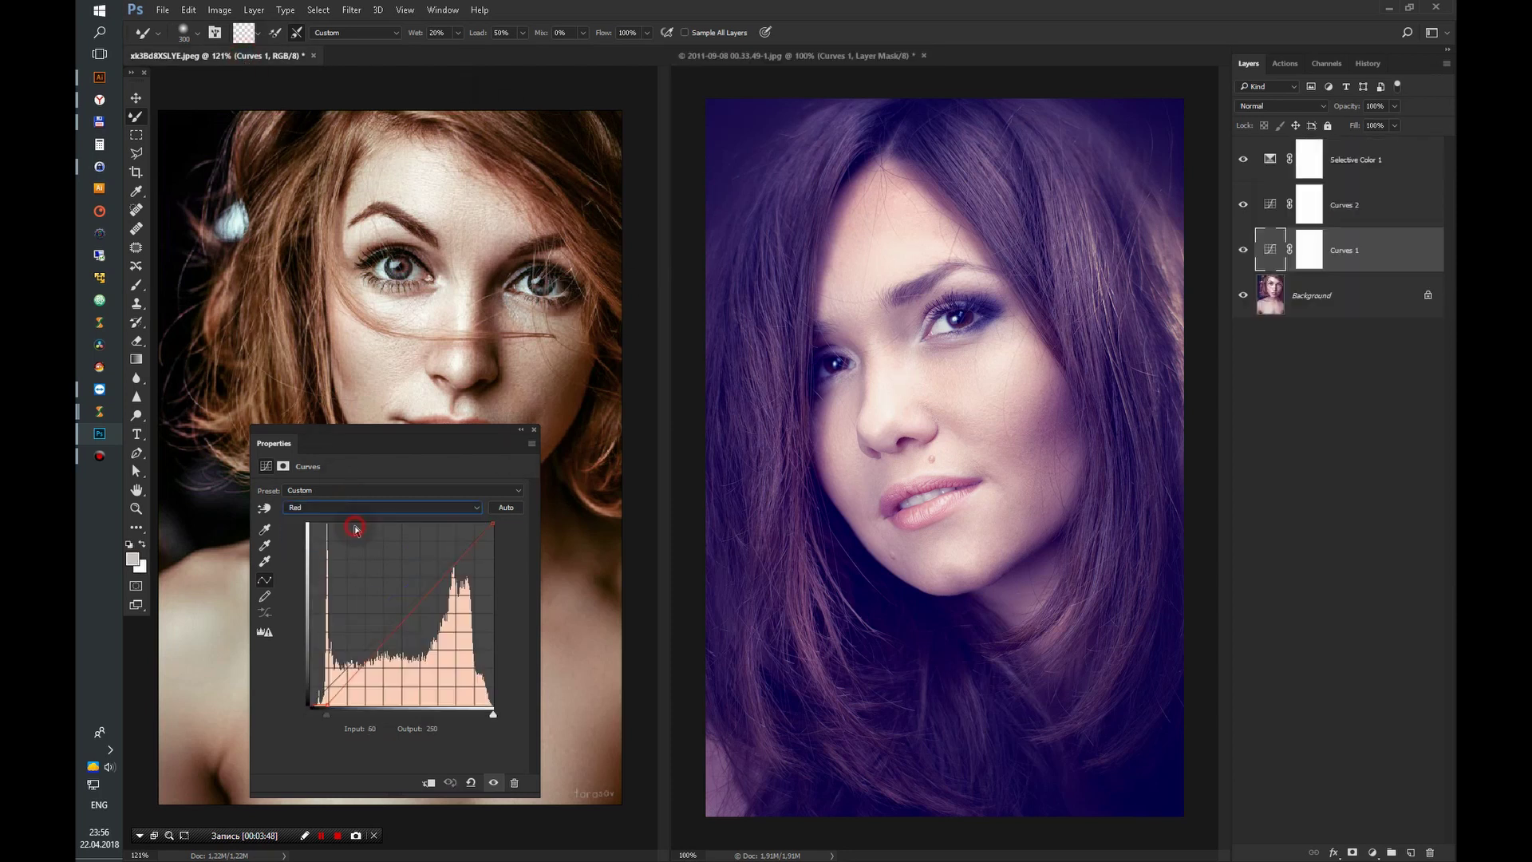
left_click(326, 705)
left_click(840, 286)
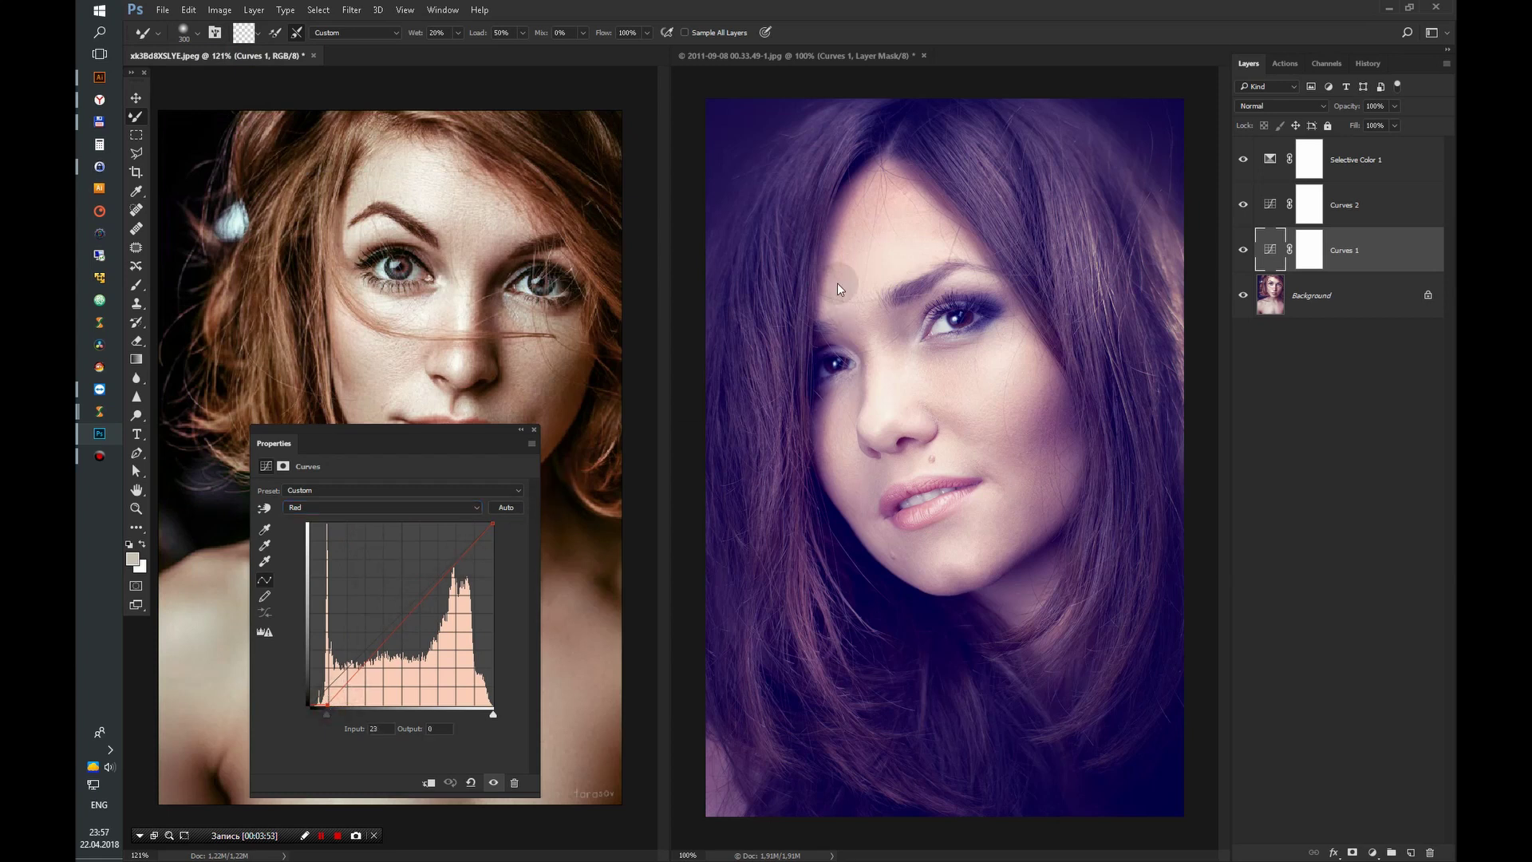
left_click(826, 55)
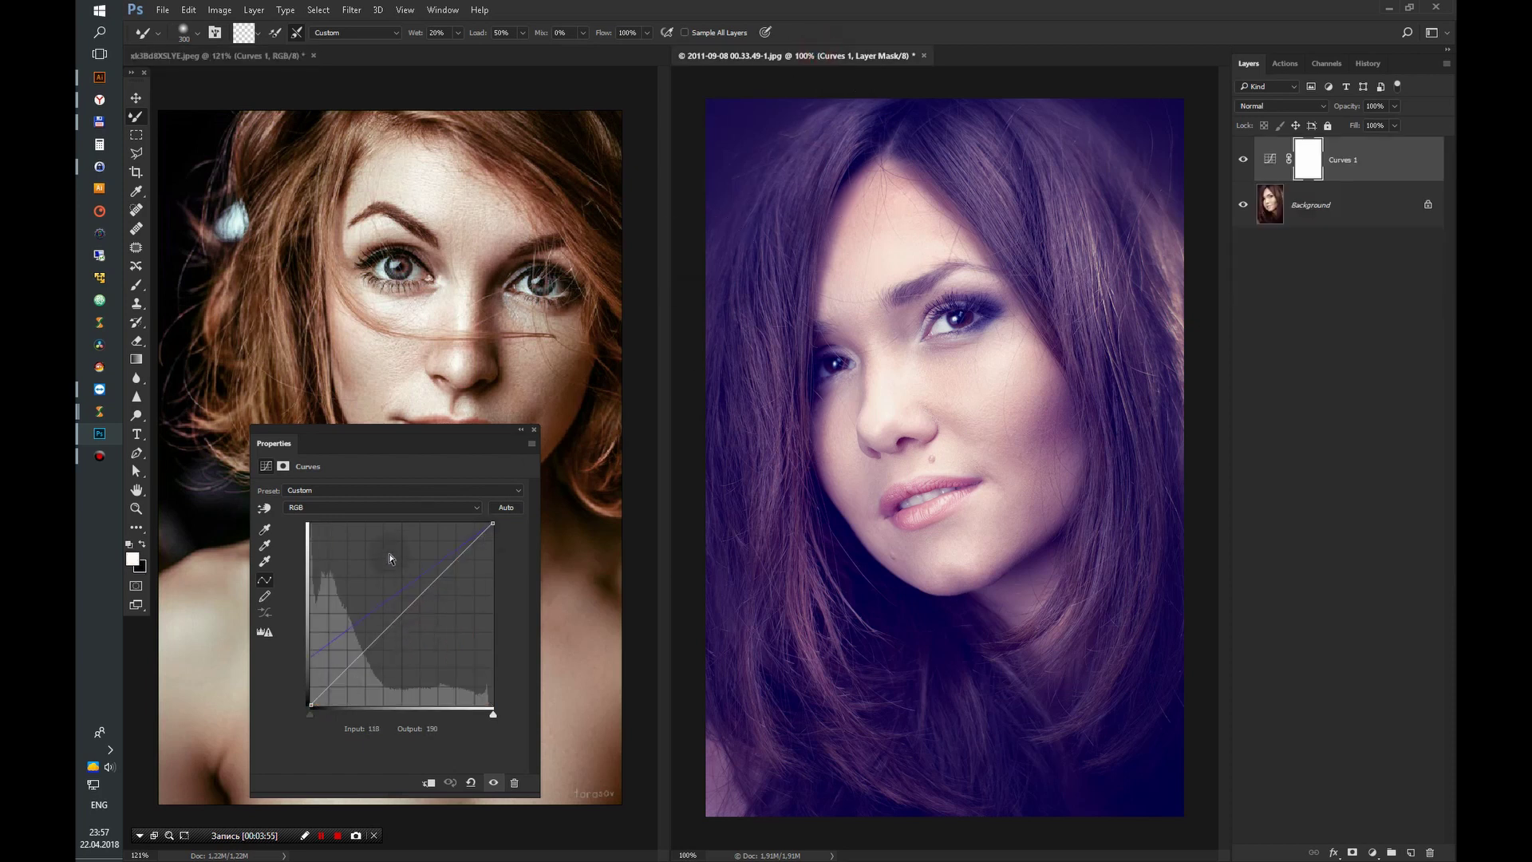
left_click(377, 506)
left_click(373, 529)
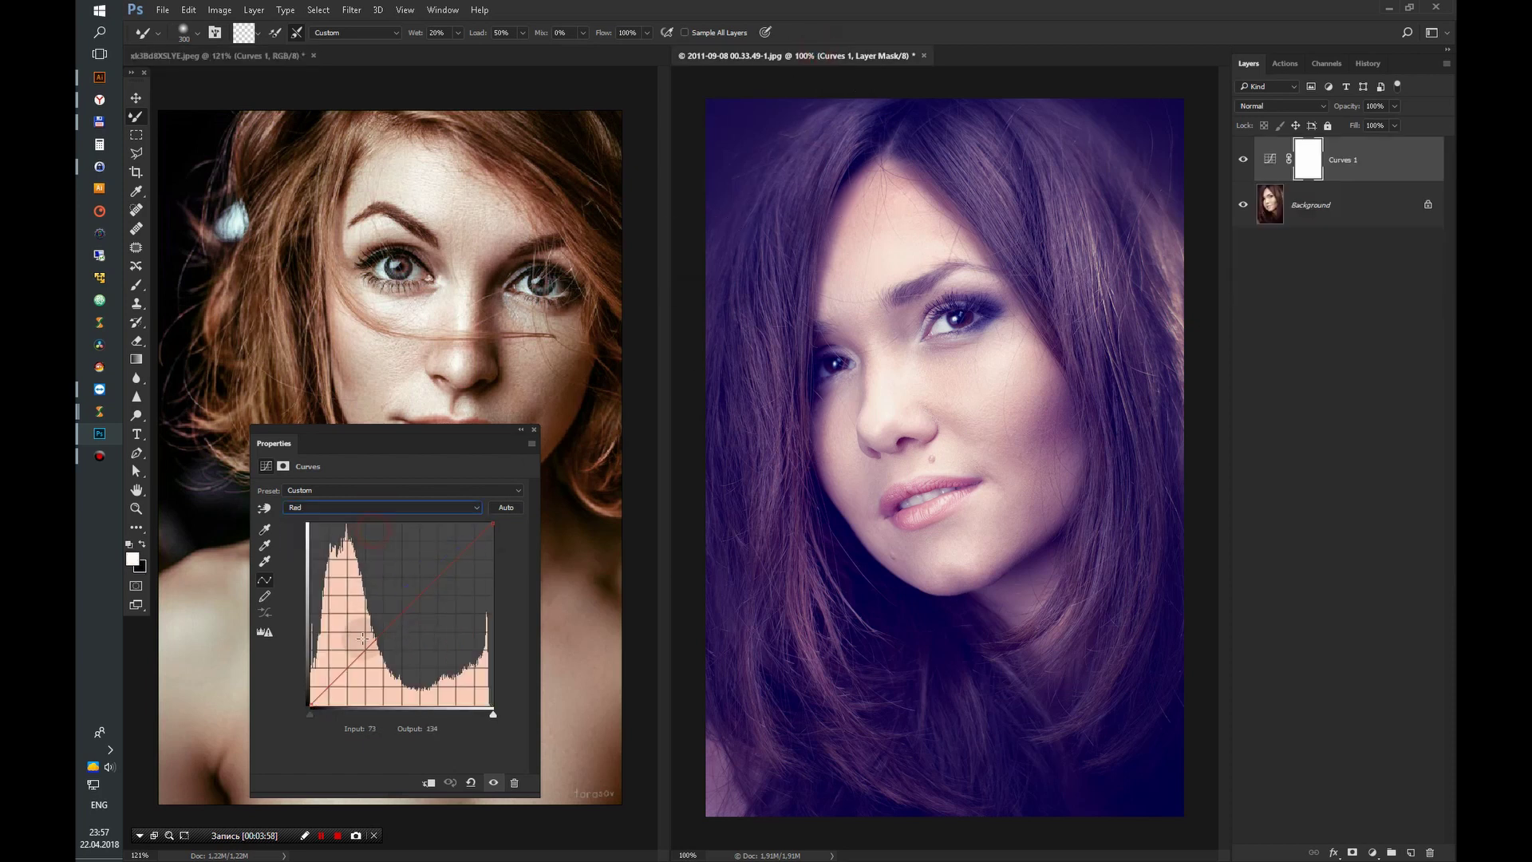
left_click(310, 704)
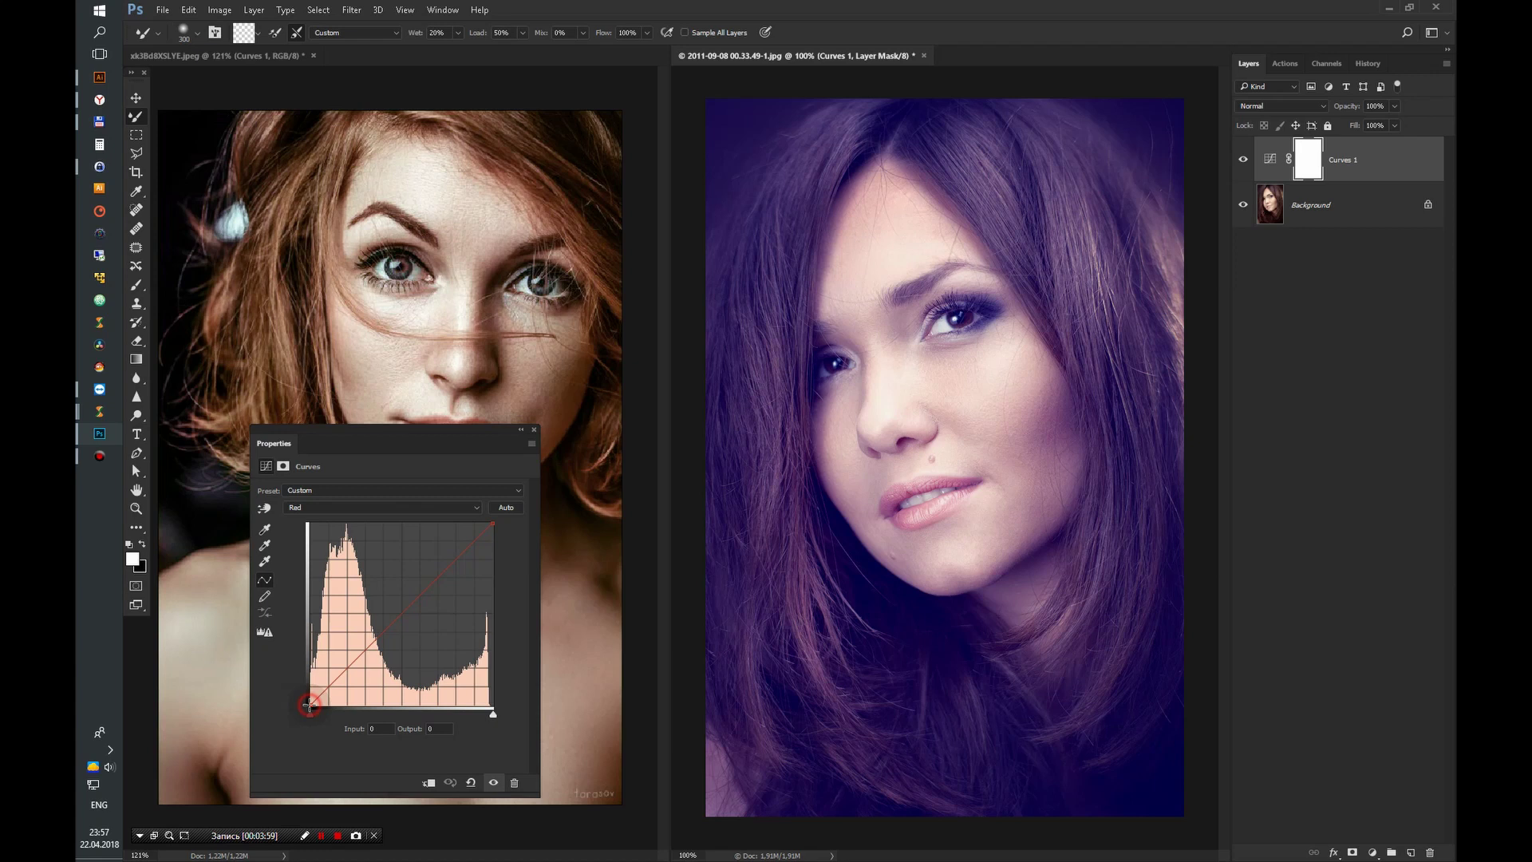
left_click(378, 728)
type("23")
type("0")
key("Tab")
type("23")
Step: Check the redhead's Green black point and set the brunette's Green black point output to 16
left_click(253, 53)
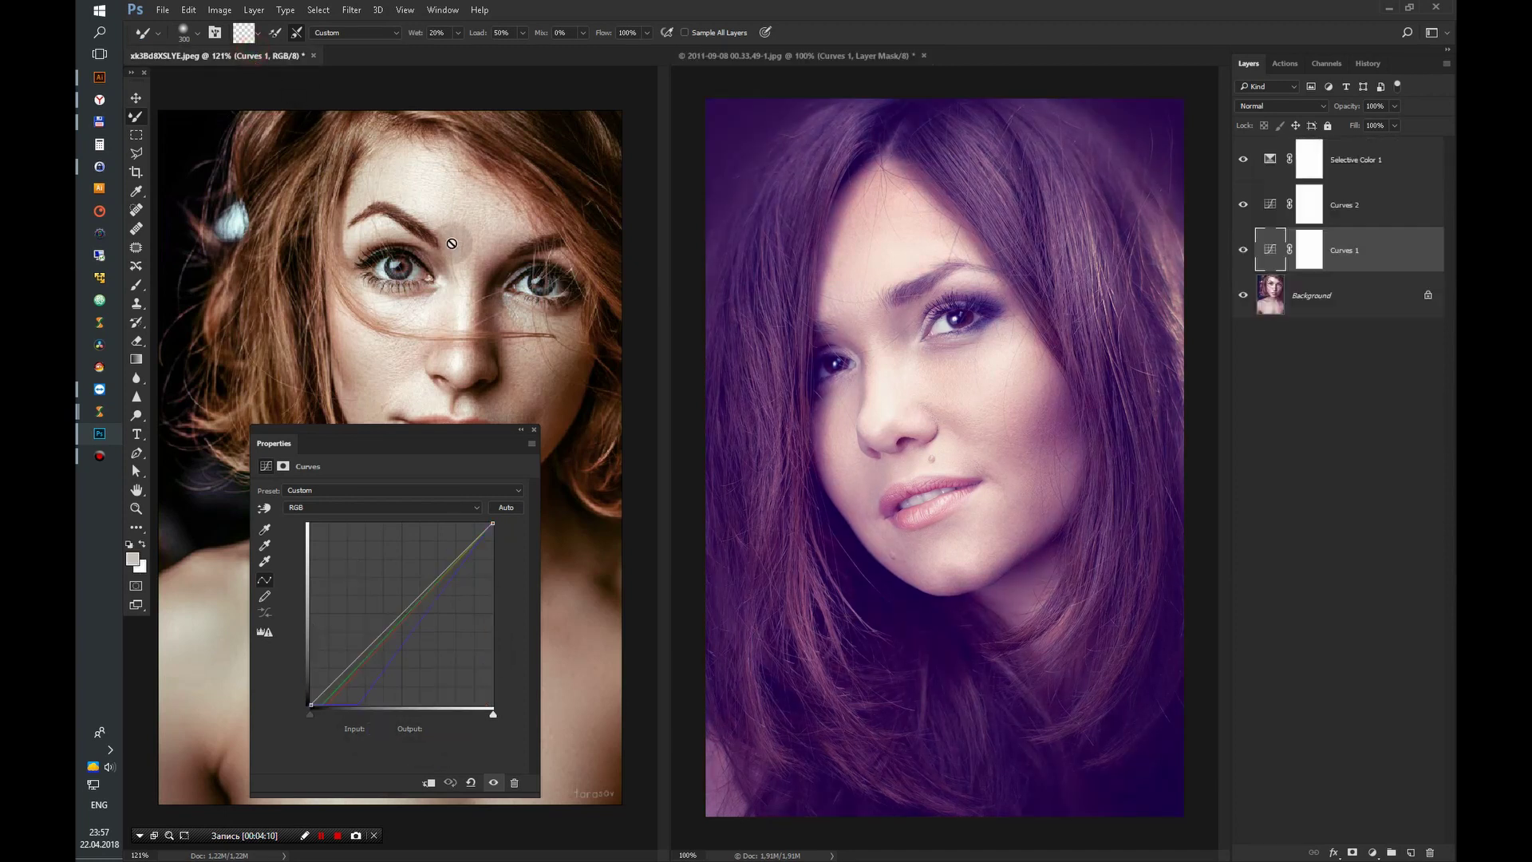
left_click(399, 506)
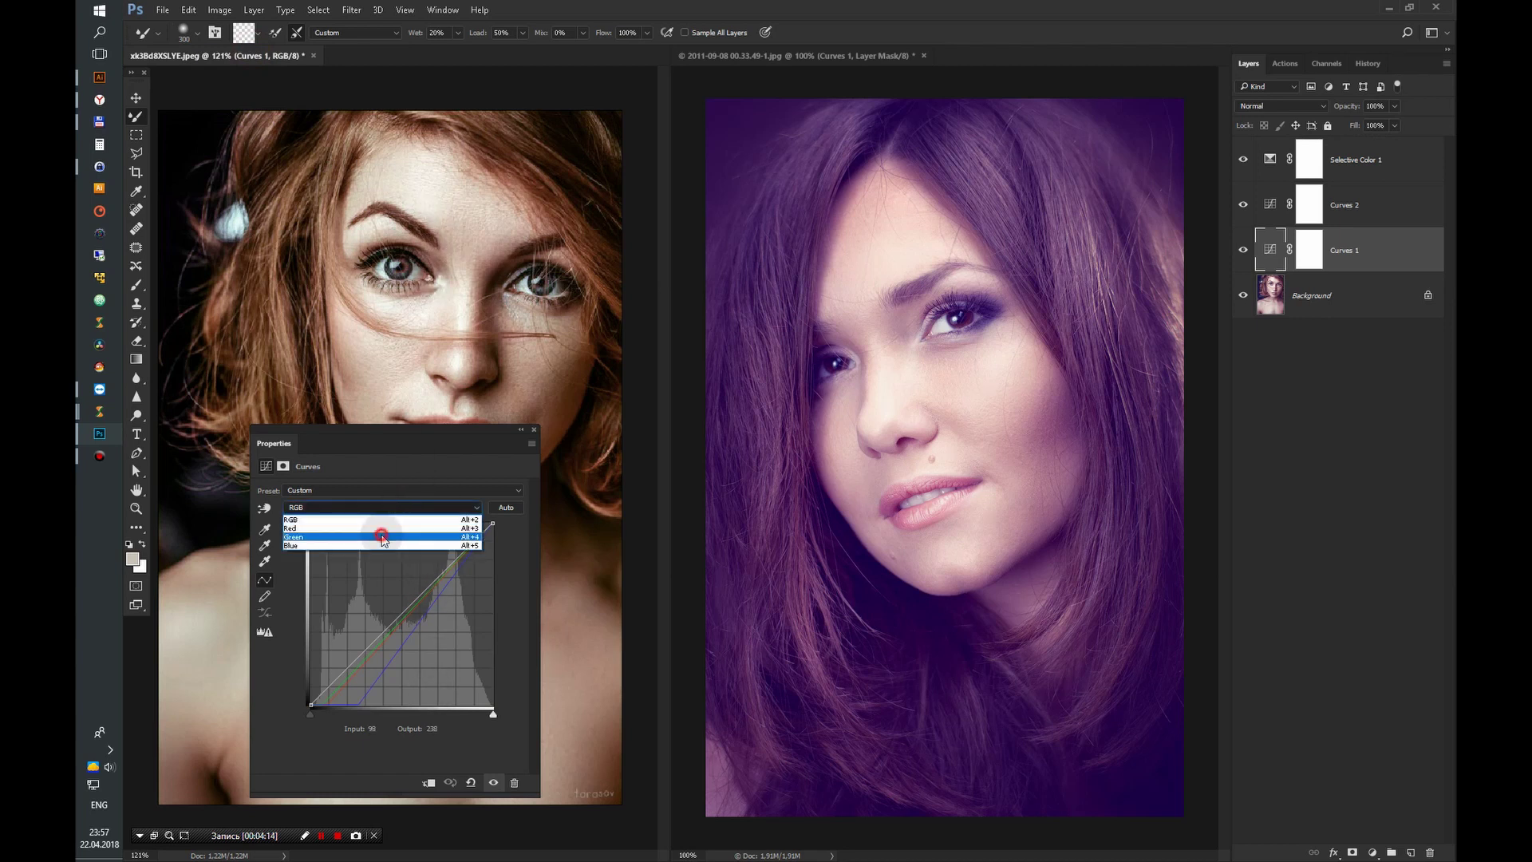
left_click(378, 537)
left_click(321, 706)
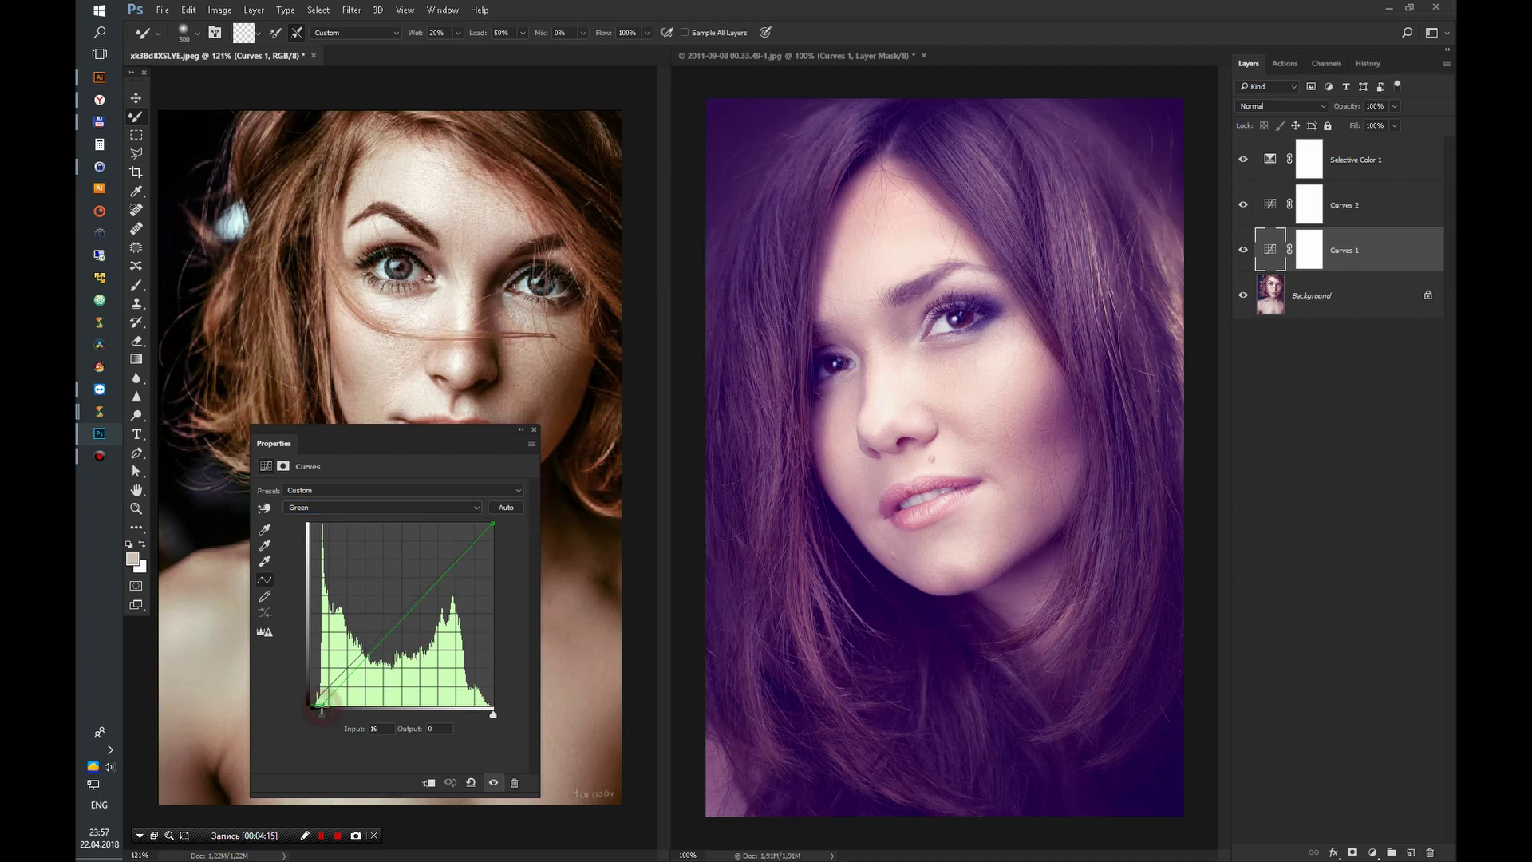
left_click(721, 56)
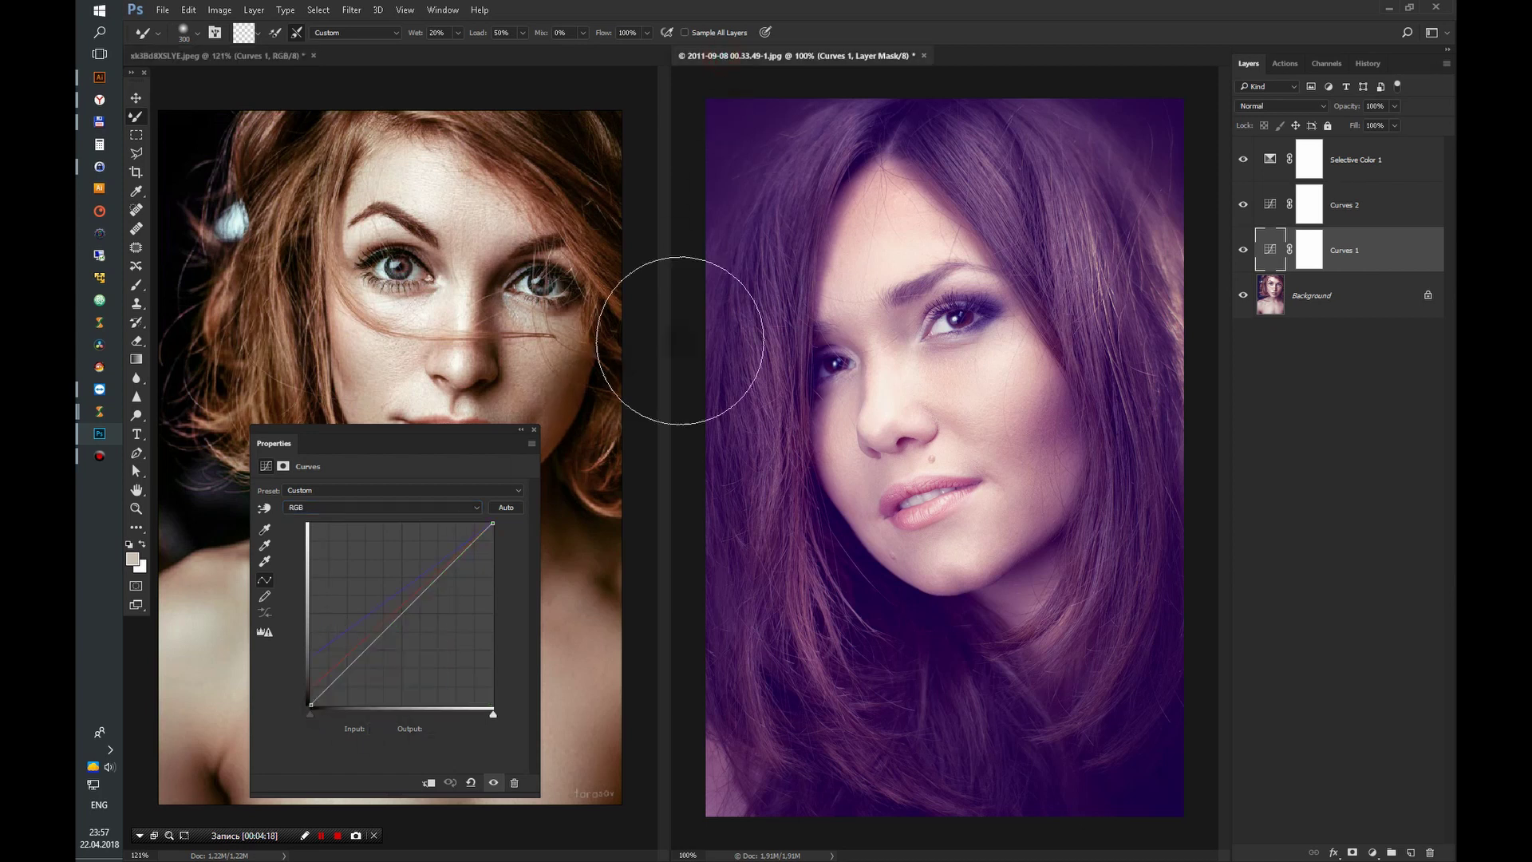
left_click(380, 509)
left_click(369, 536)
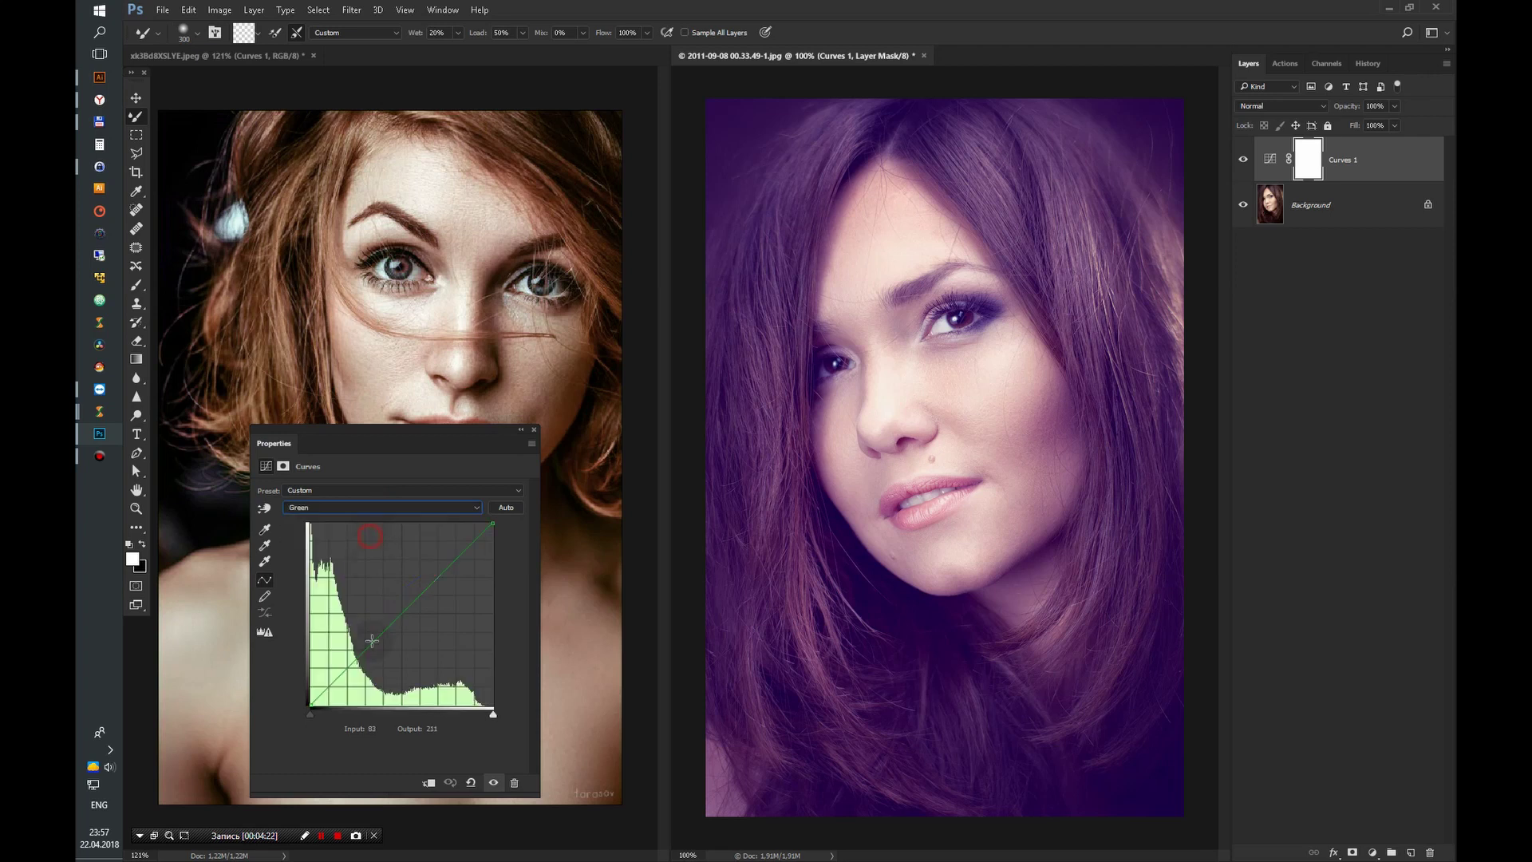
left_click(311, 707)
left_click(443, 729)
type("16")
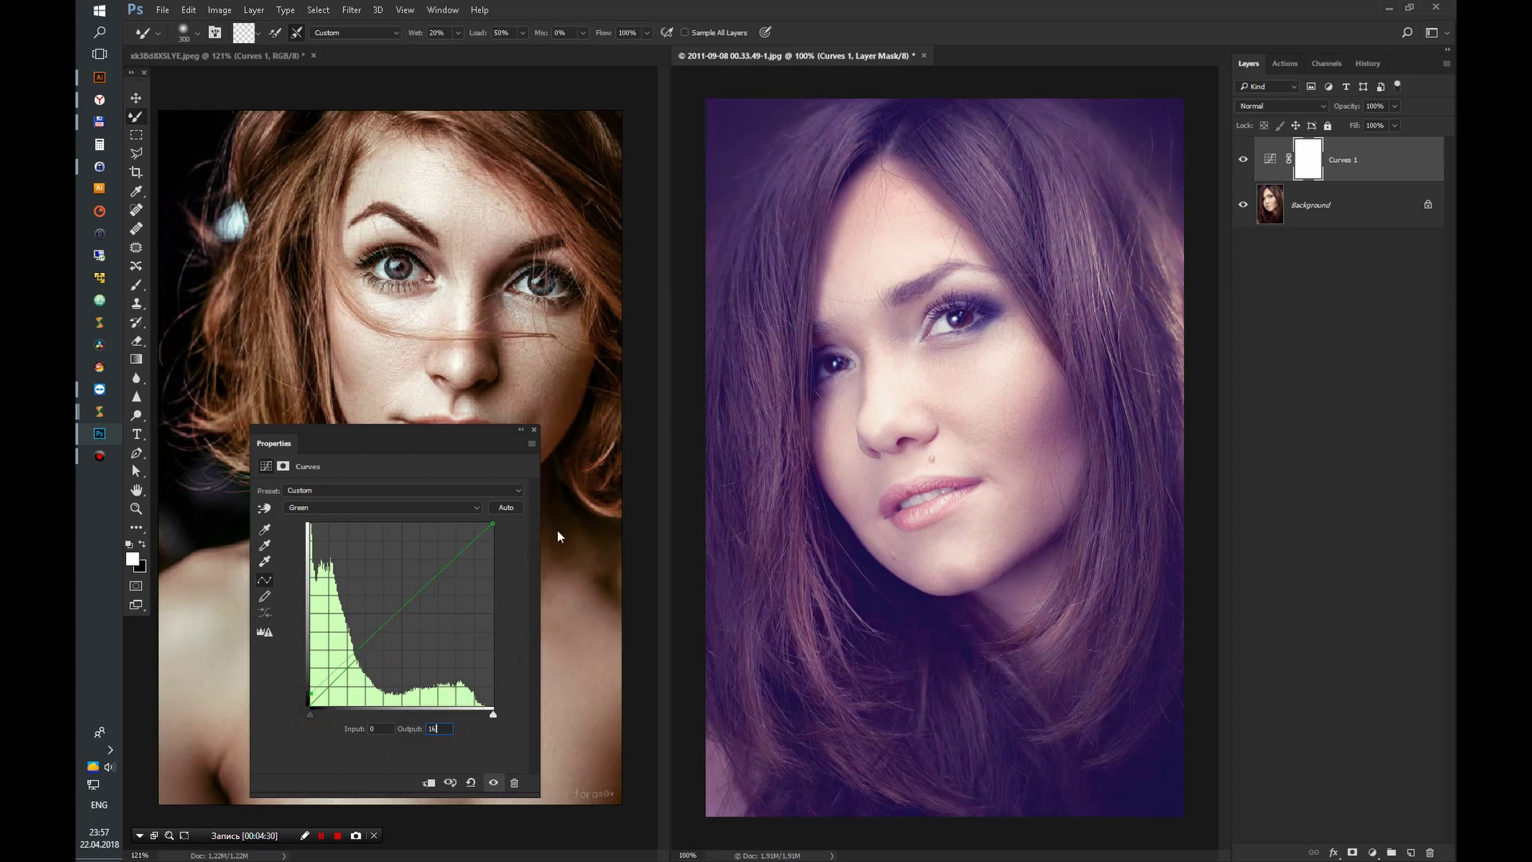
left_click(535, 429)
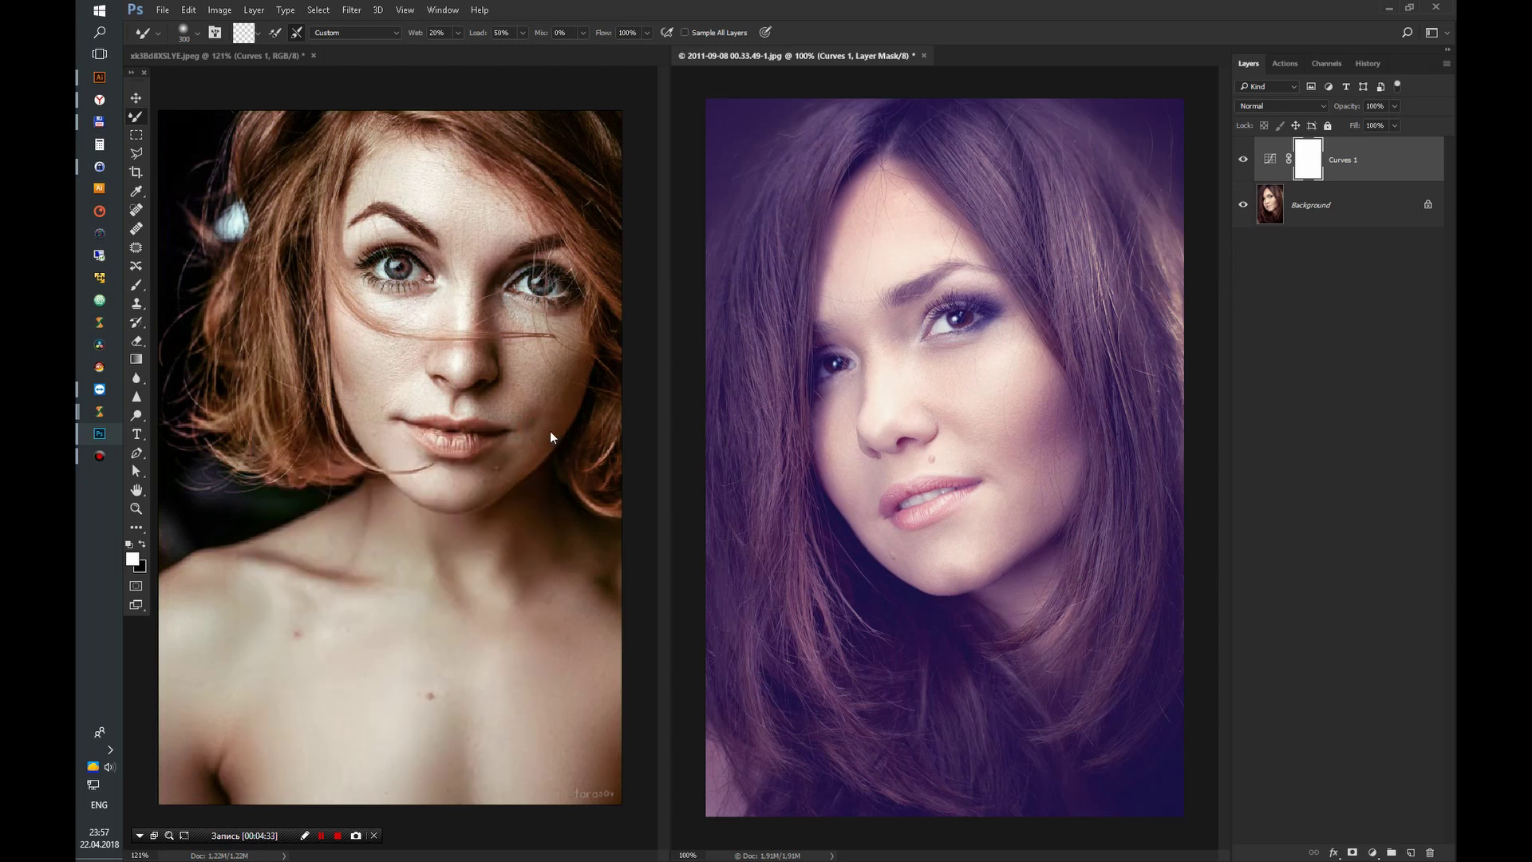
Step: Read the redhead's Curves 2 Red channel midpoint values
left_click(251, 54)
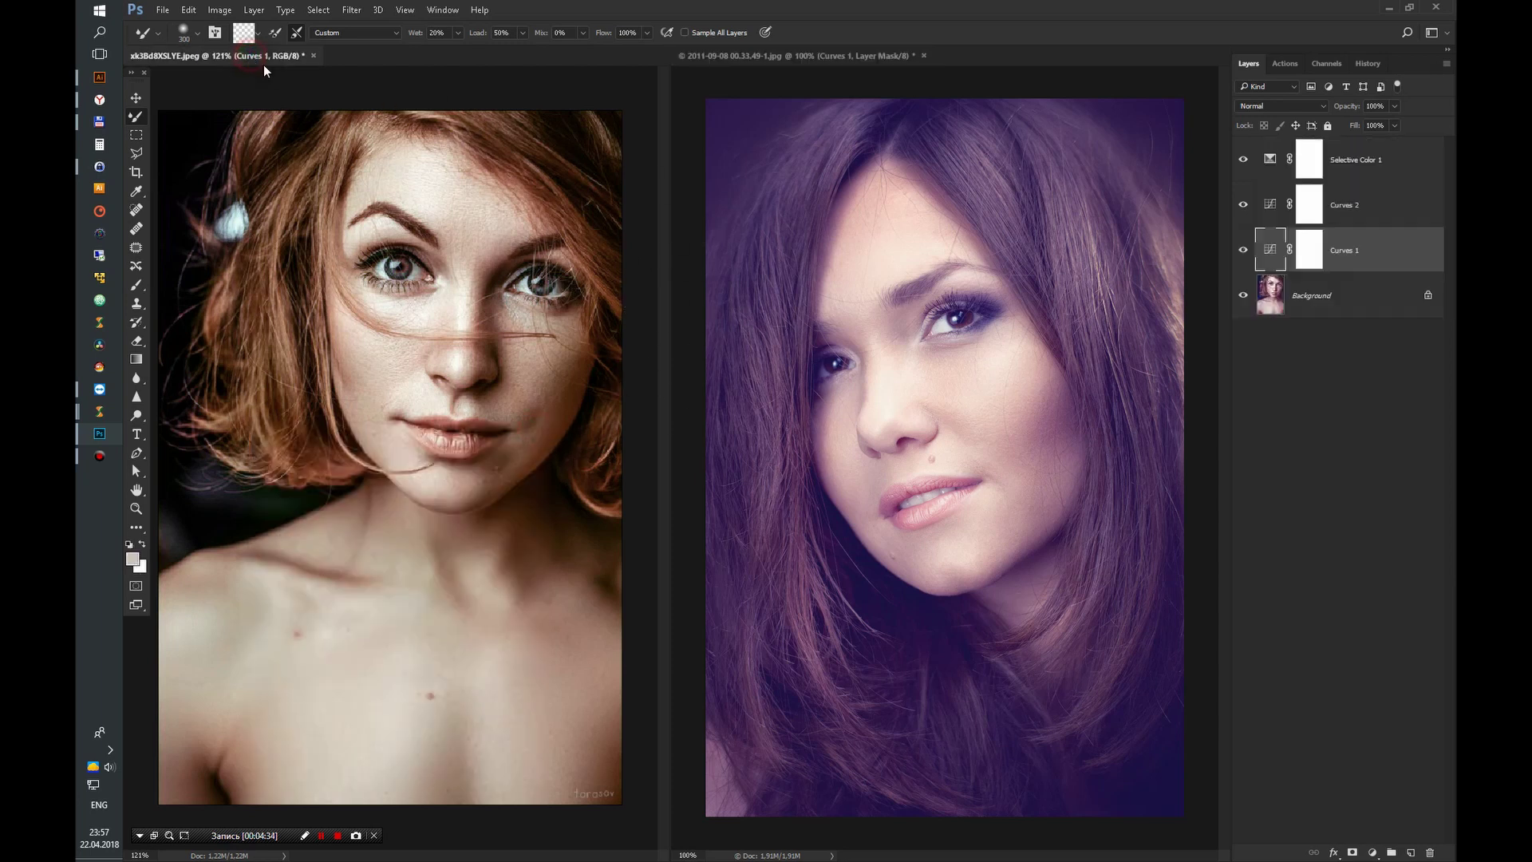
double_click(1277, 210)
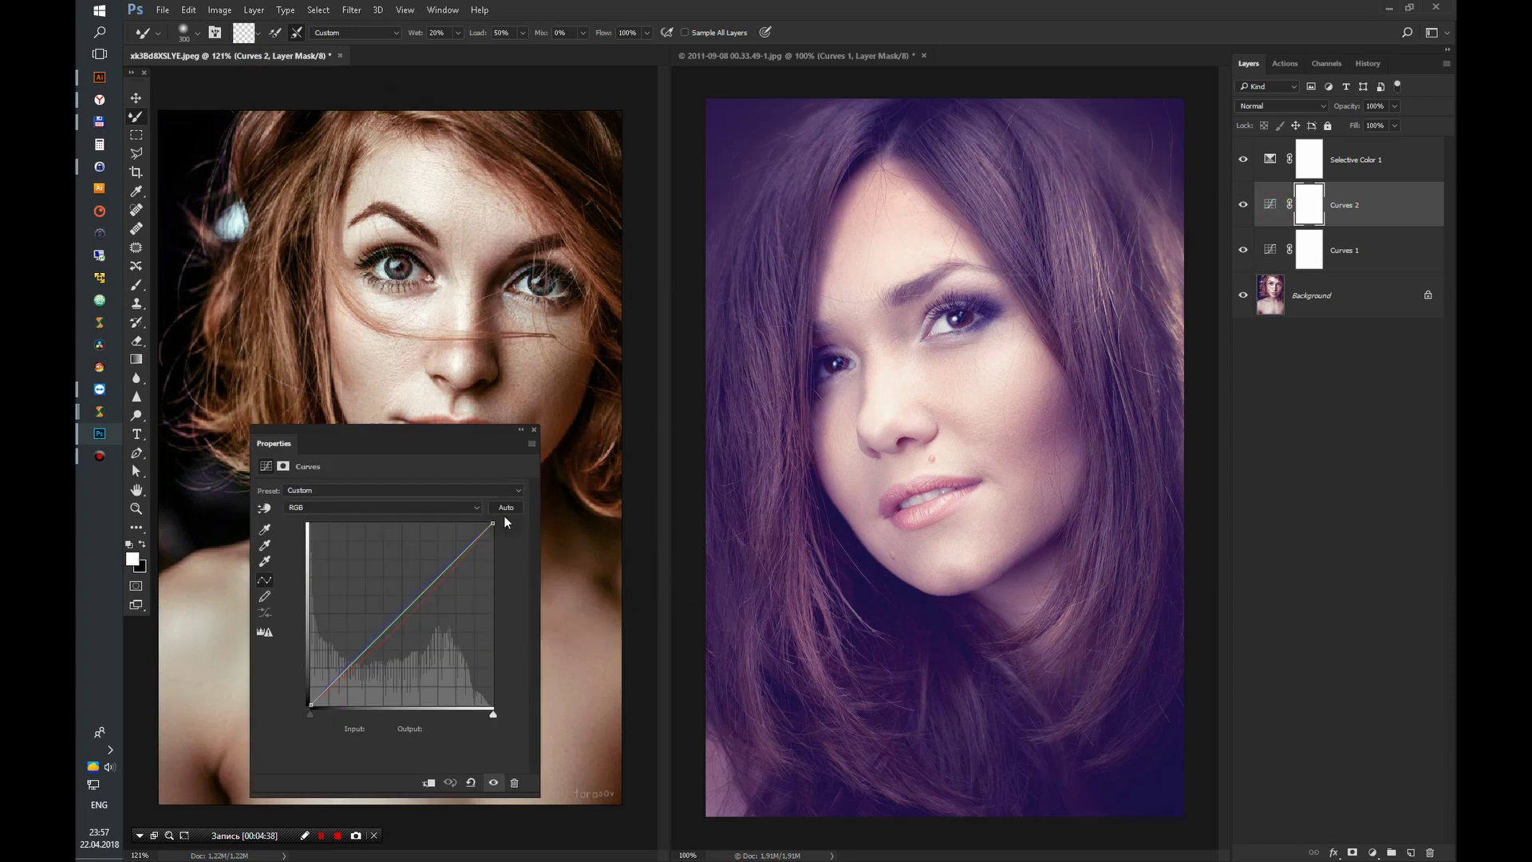
left_click(402, 507)
left_click(401, 530)
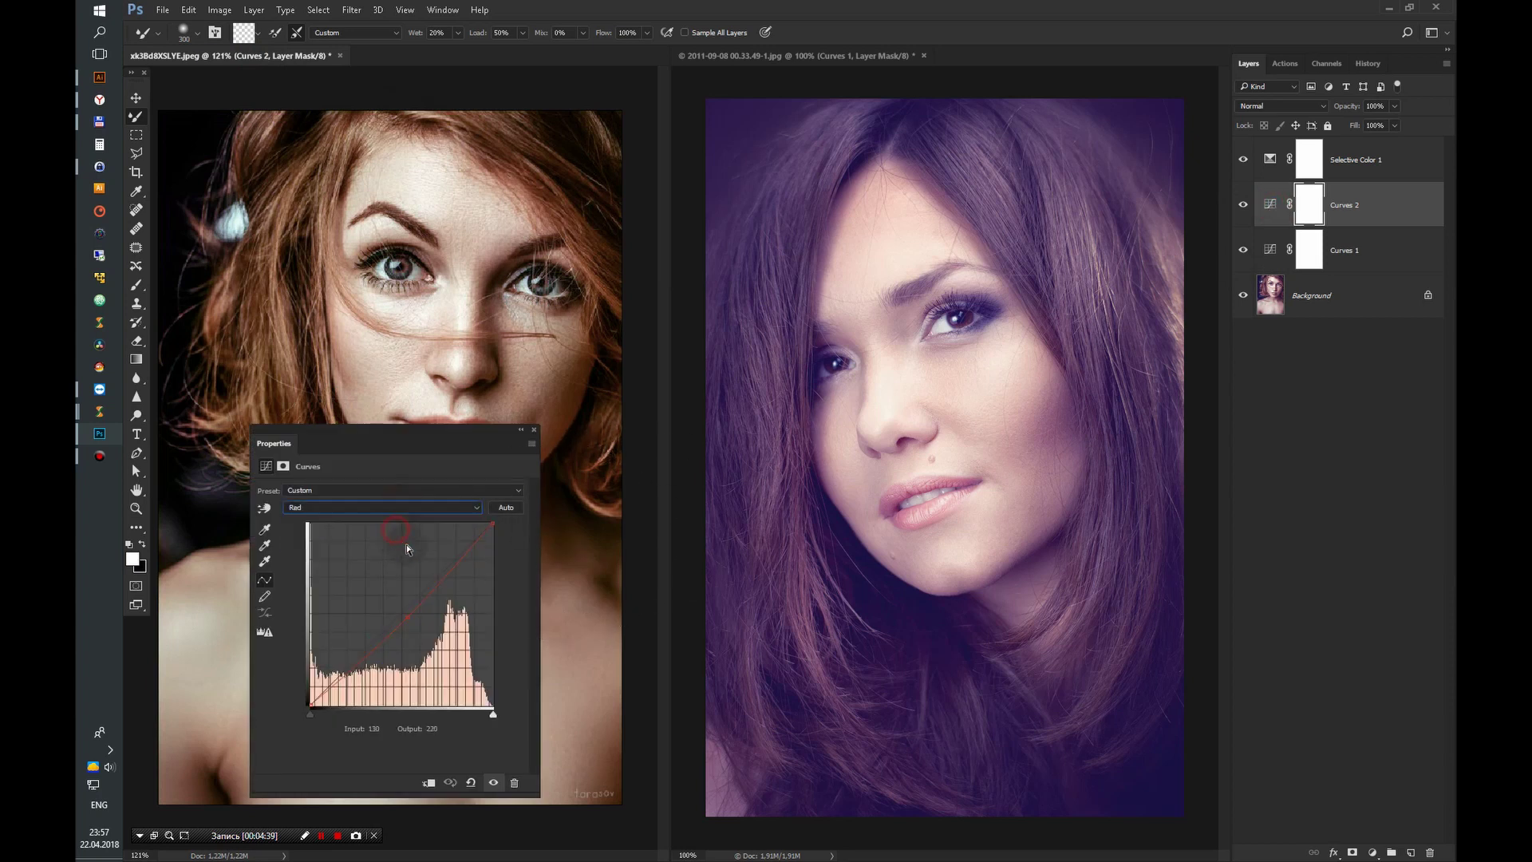
left_click(408, 617)
Step: Add a second Curves layer to the brunette with a Red point at input 123, output 136
left_click(804, 56)
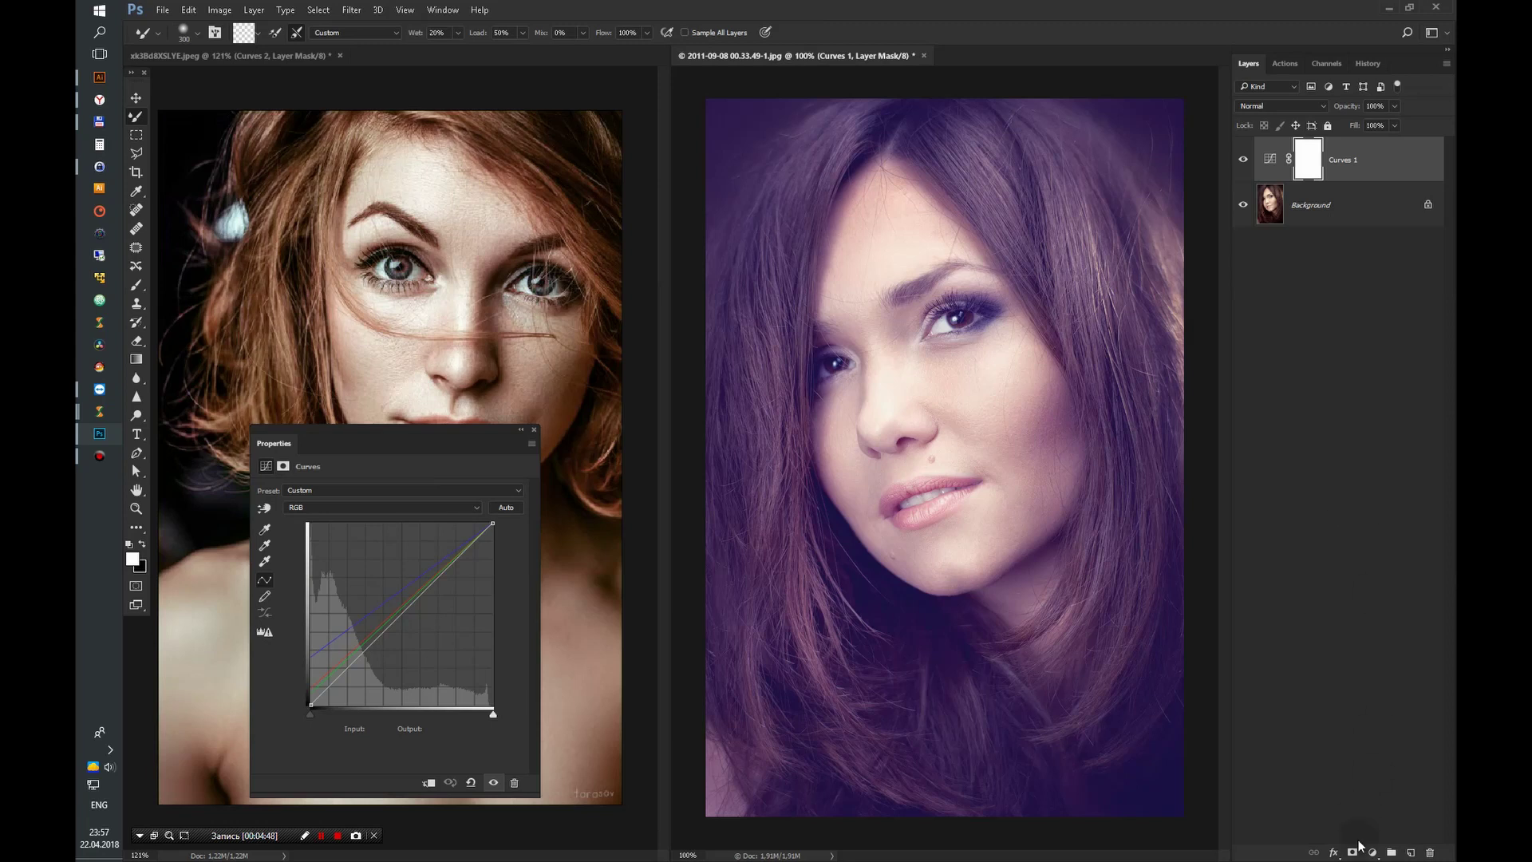
left_click(1374, 852)
left_click(1351, 626)
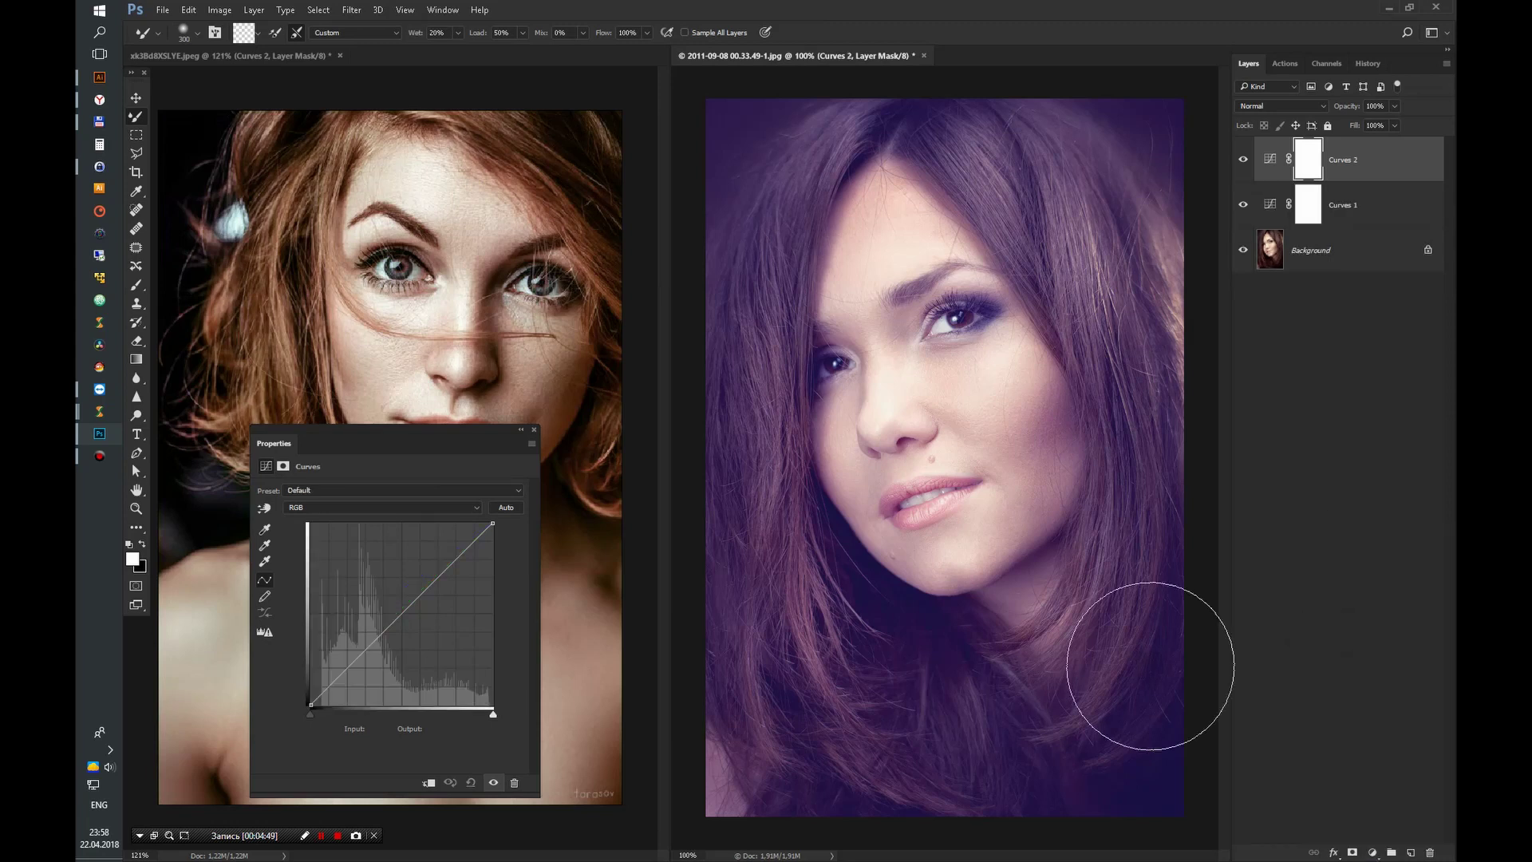
left_click(352, 507)
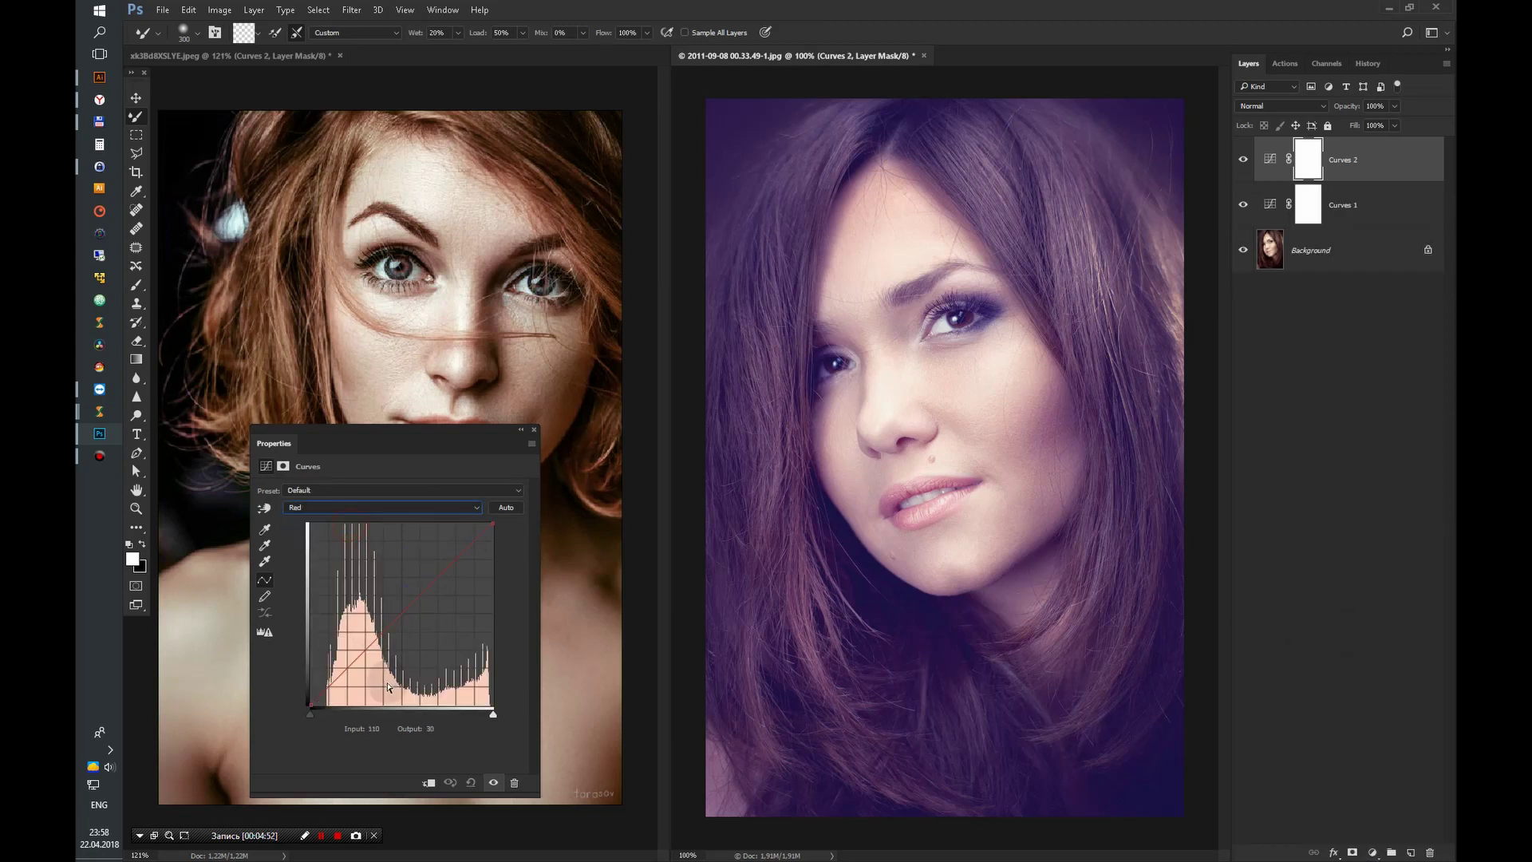
left_click_drag(394, 623, 396, 612)
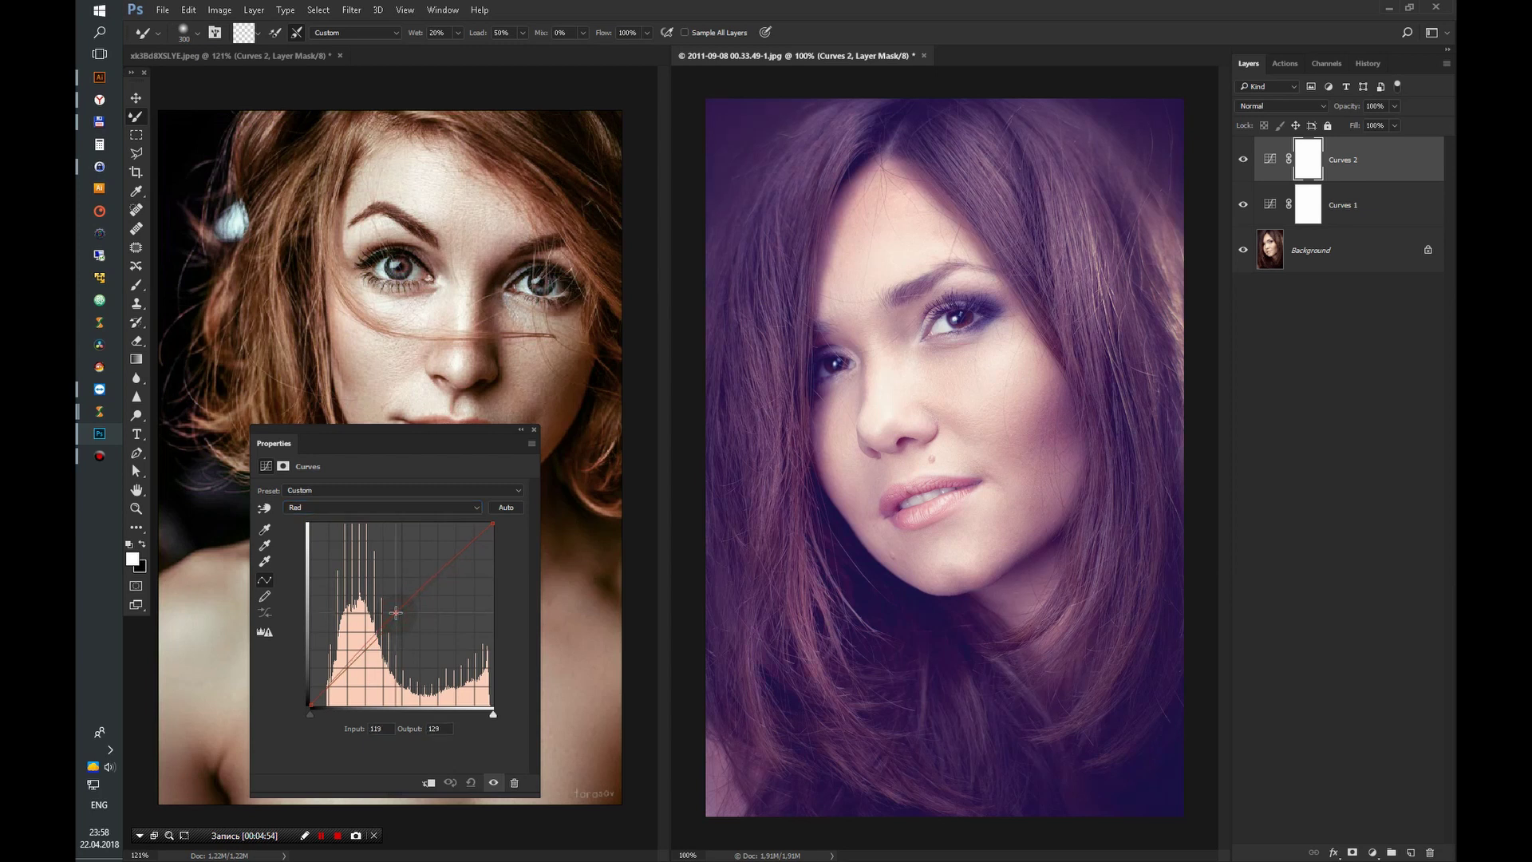
left_click(377, 728)
type("123")
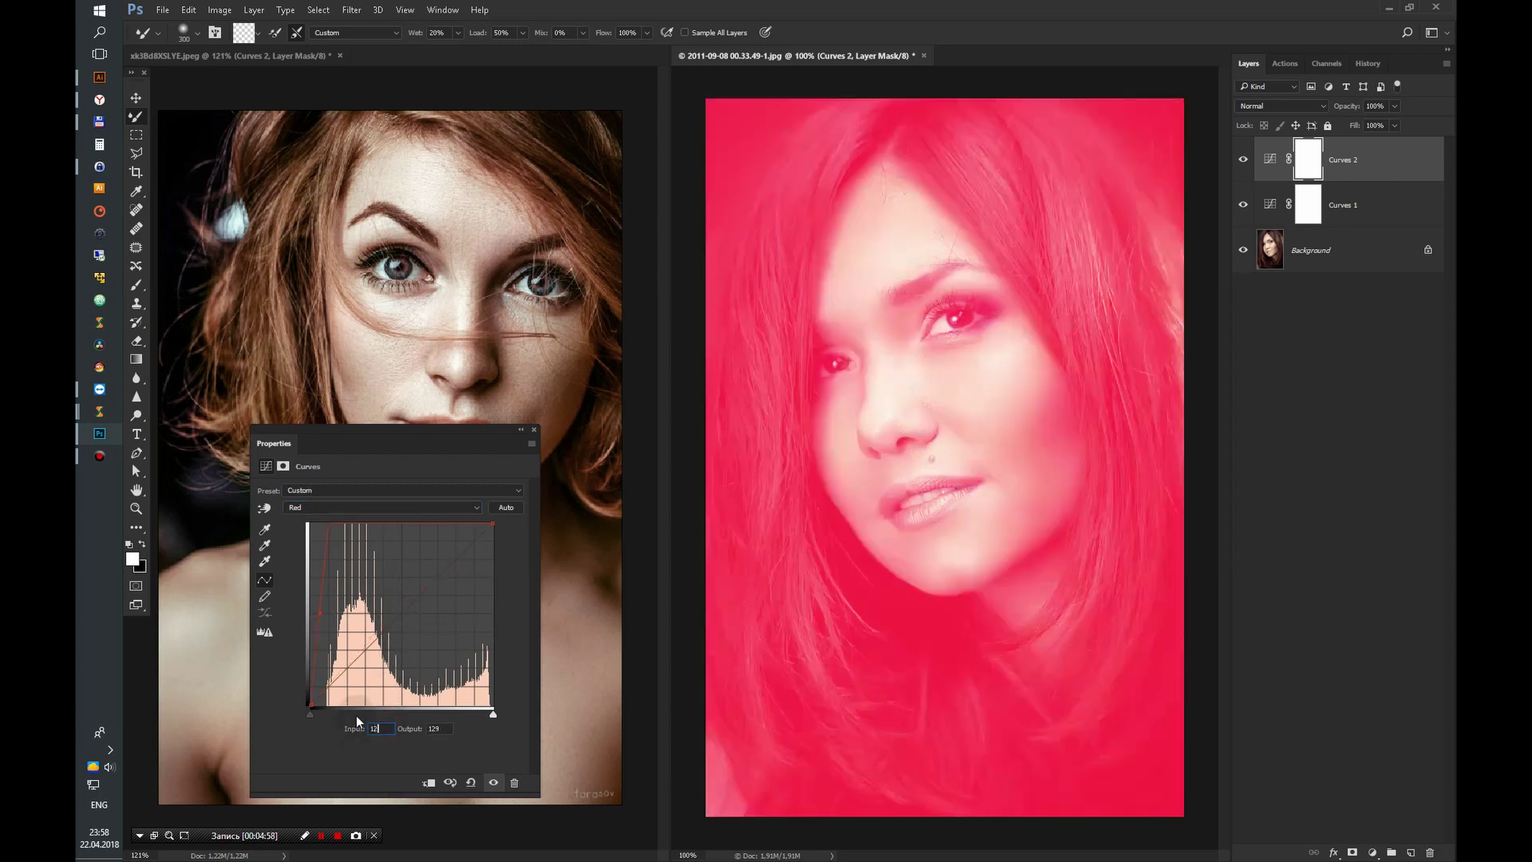
double_click(449, 728)
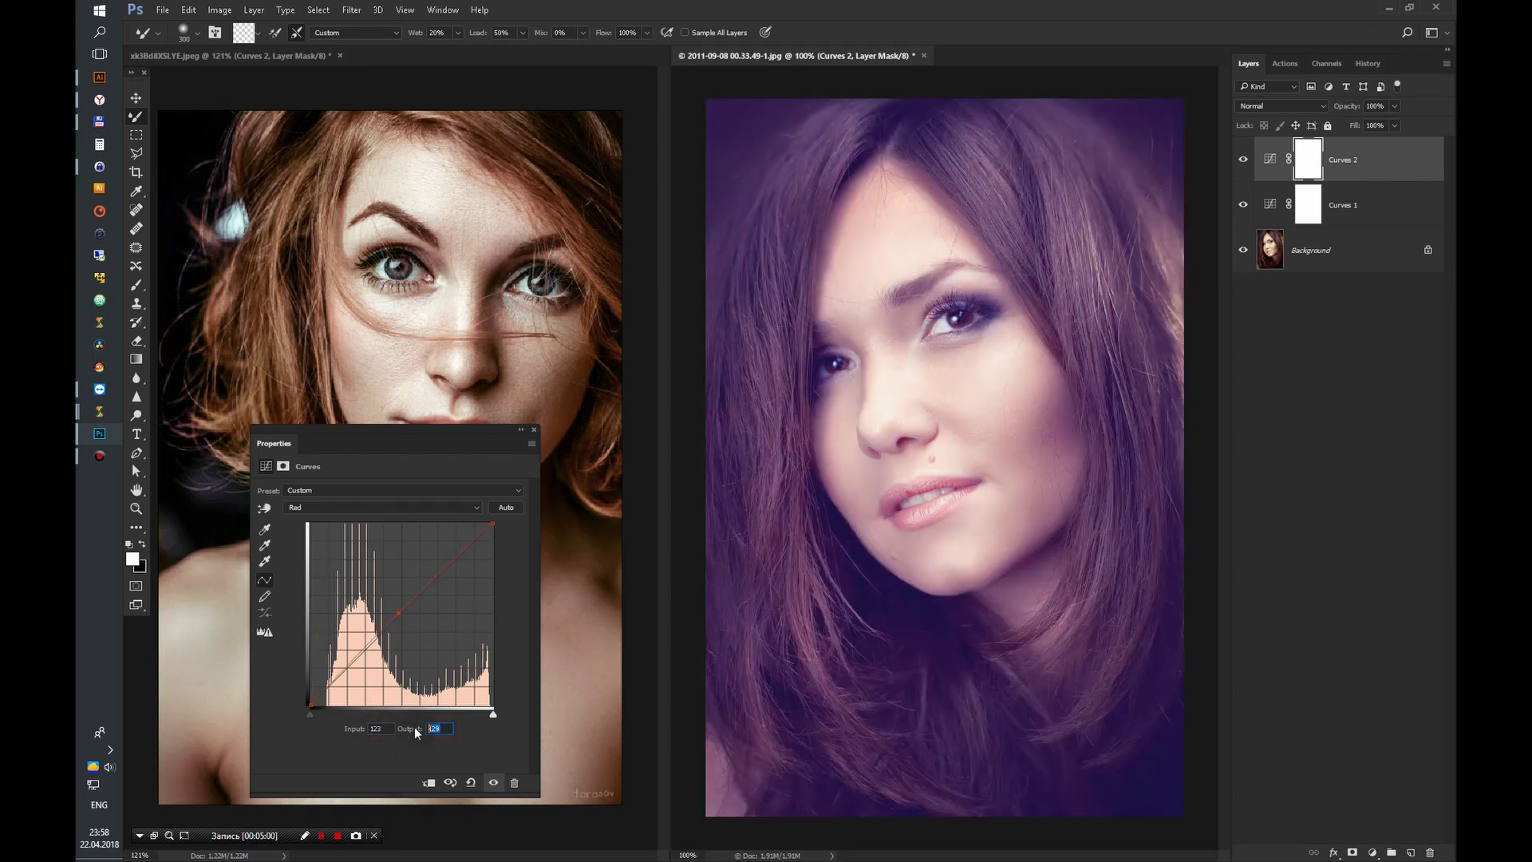
type("136")
Step: Check the redhead's Blue curve point and set the brunette's Blue point to input 126, output 120
left_click(257, 53)
left_click(427, 506)
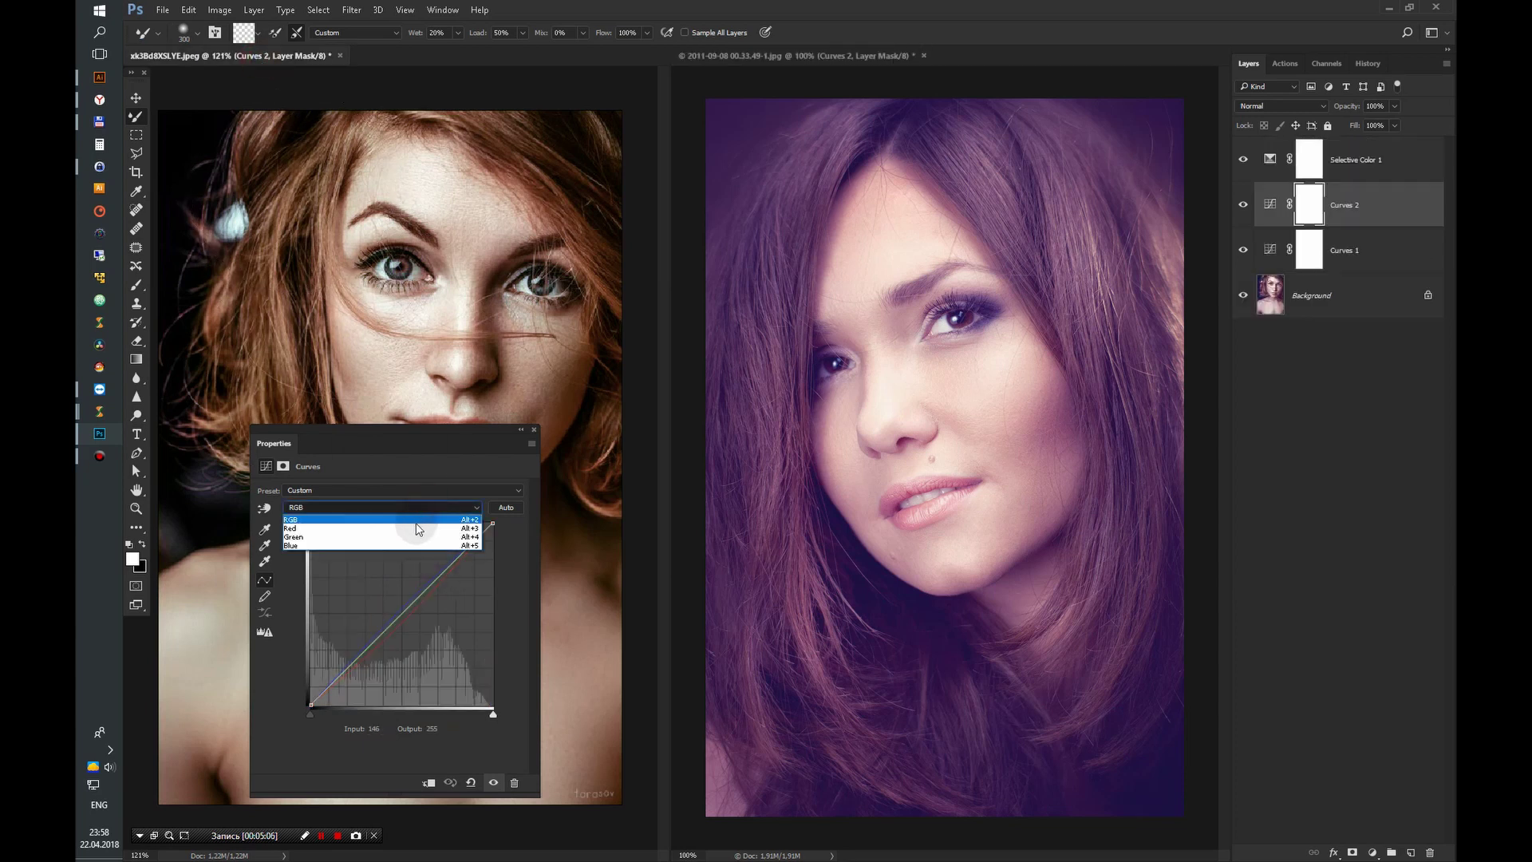
left_click(413, 546)
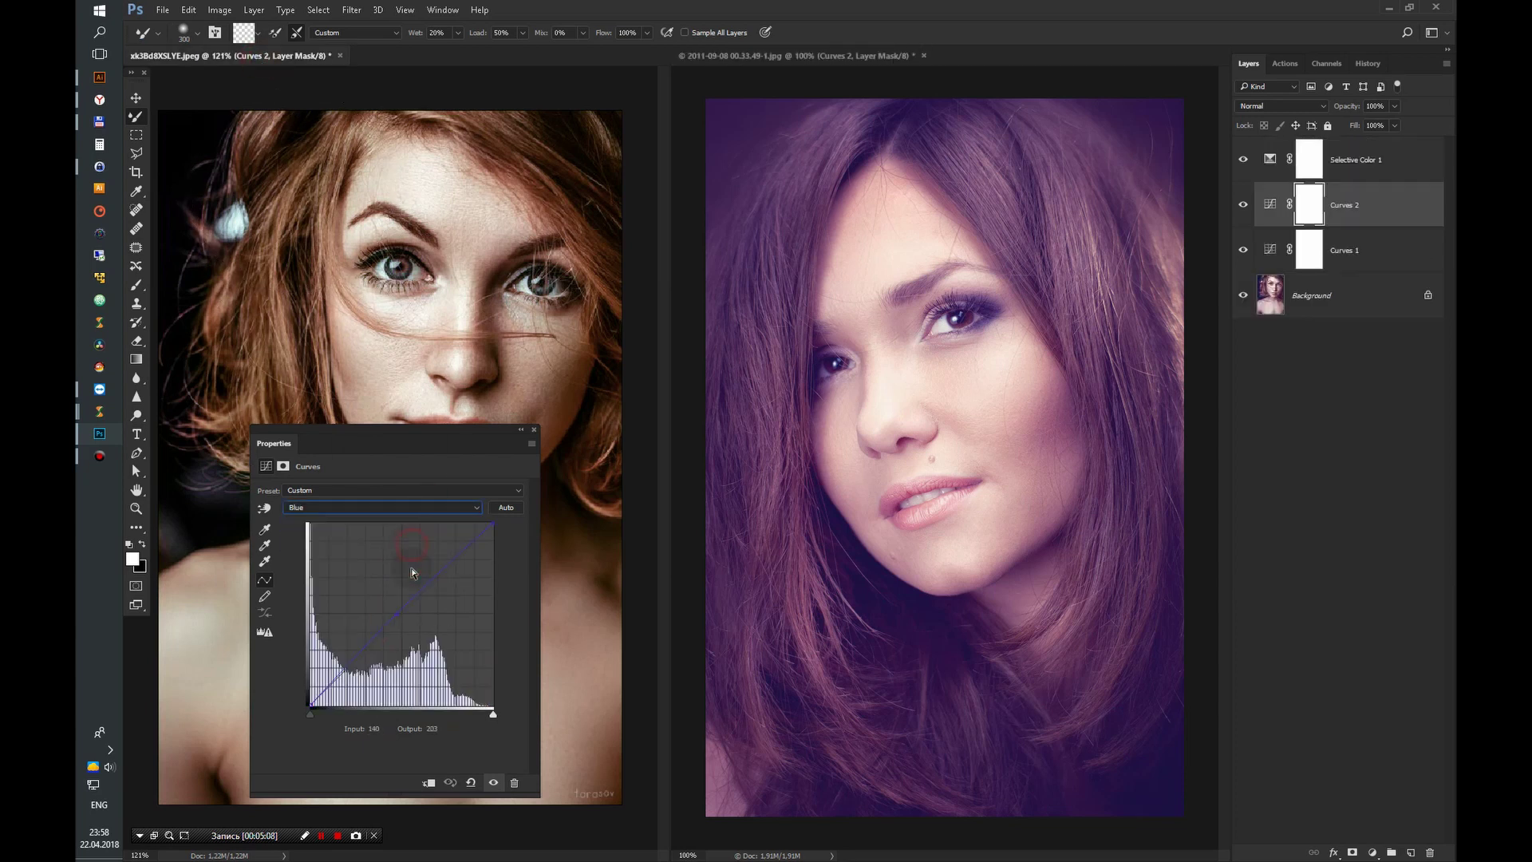
left_click(397, 612)
left_click(773, 58)
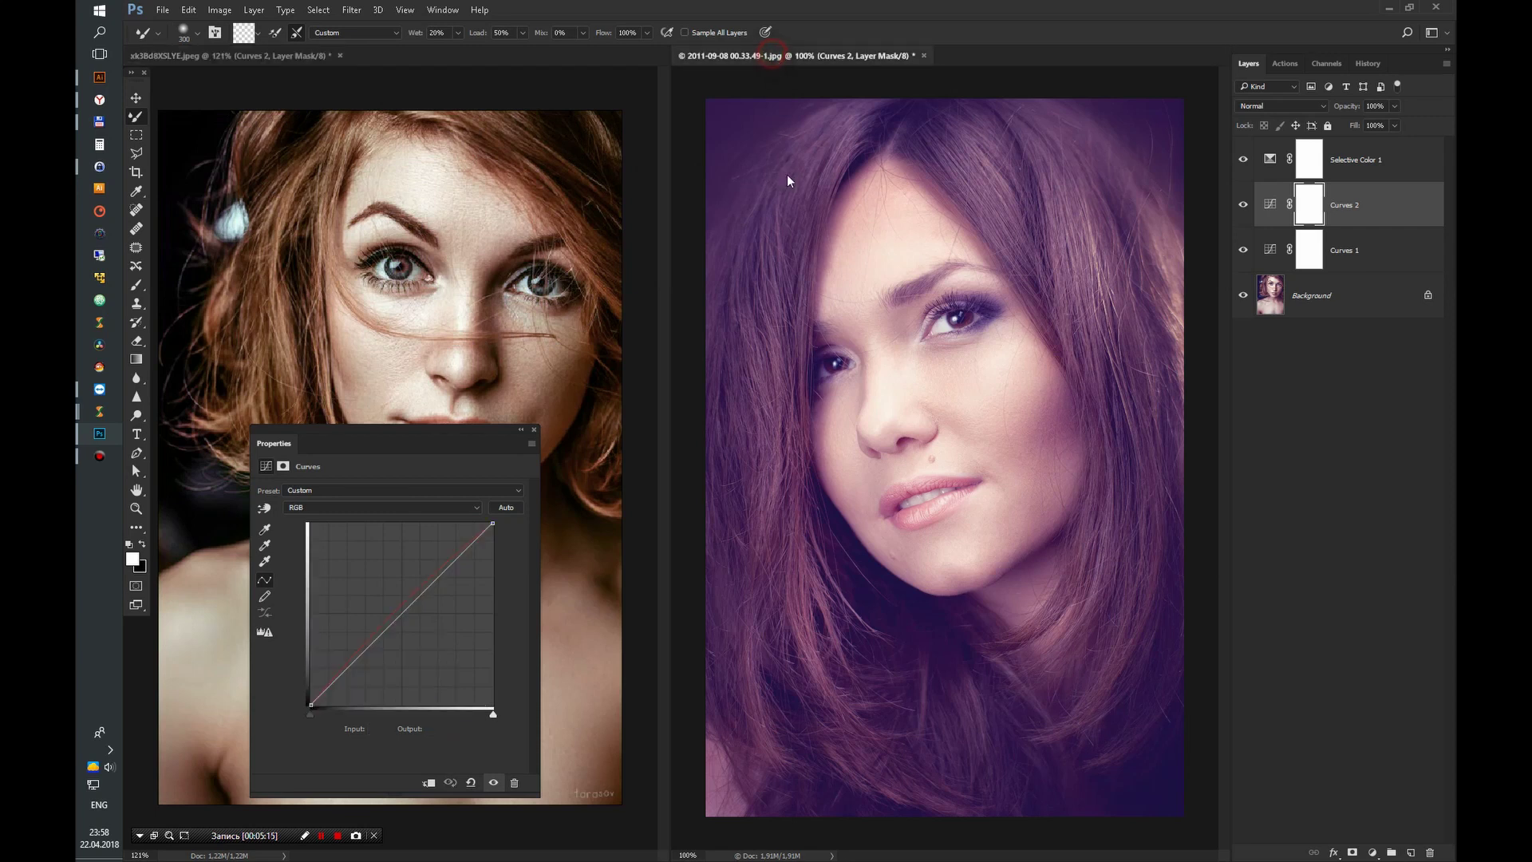
left_click(382, 509)
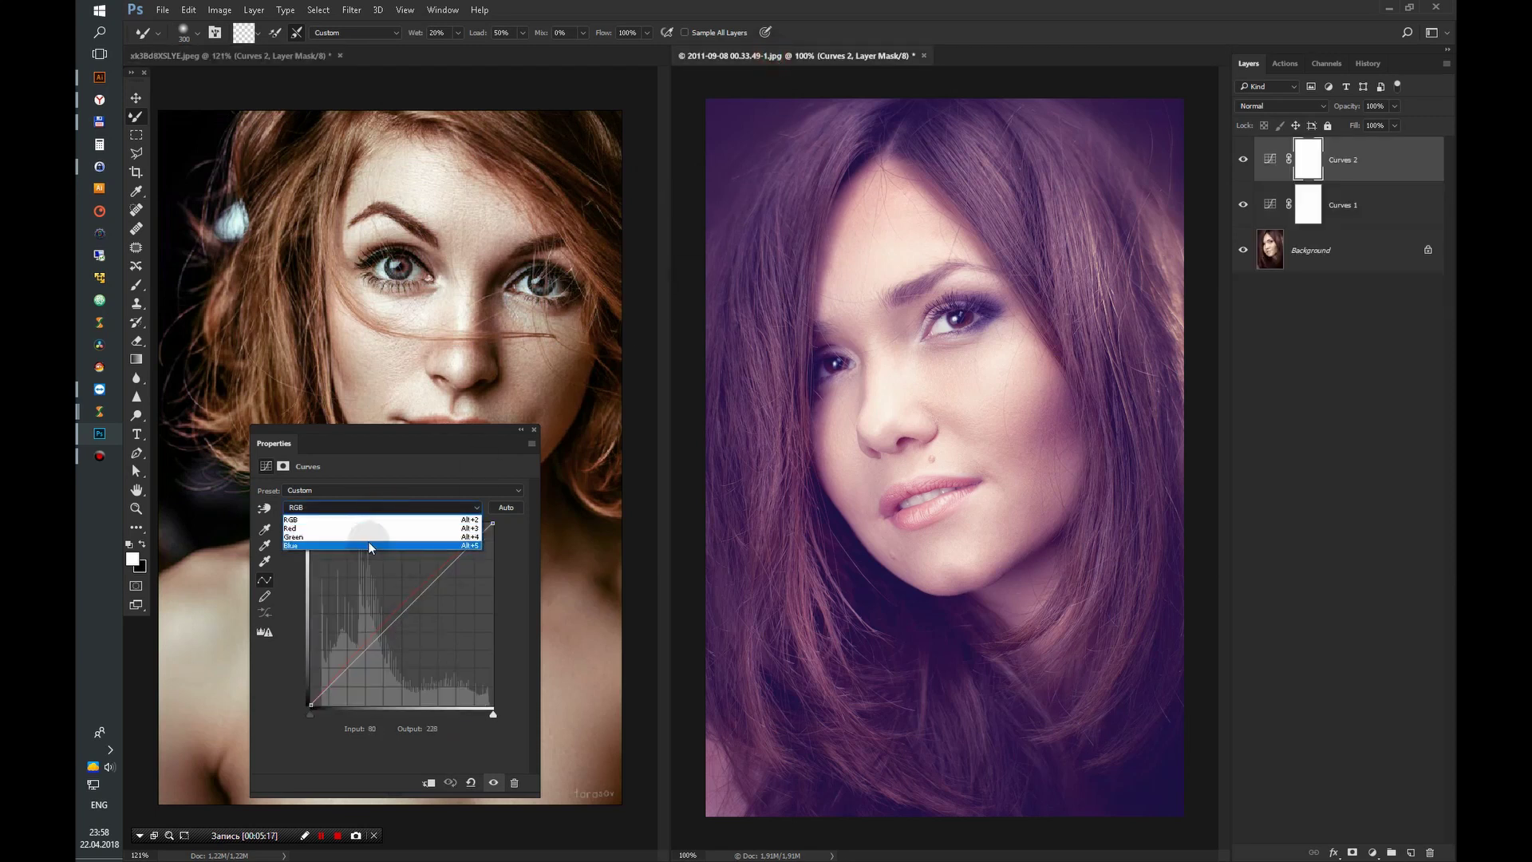
left_click(368, 545)
left_click(400, 615)
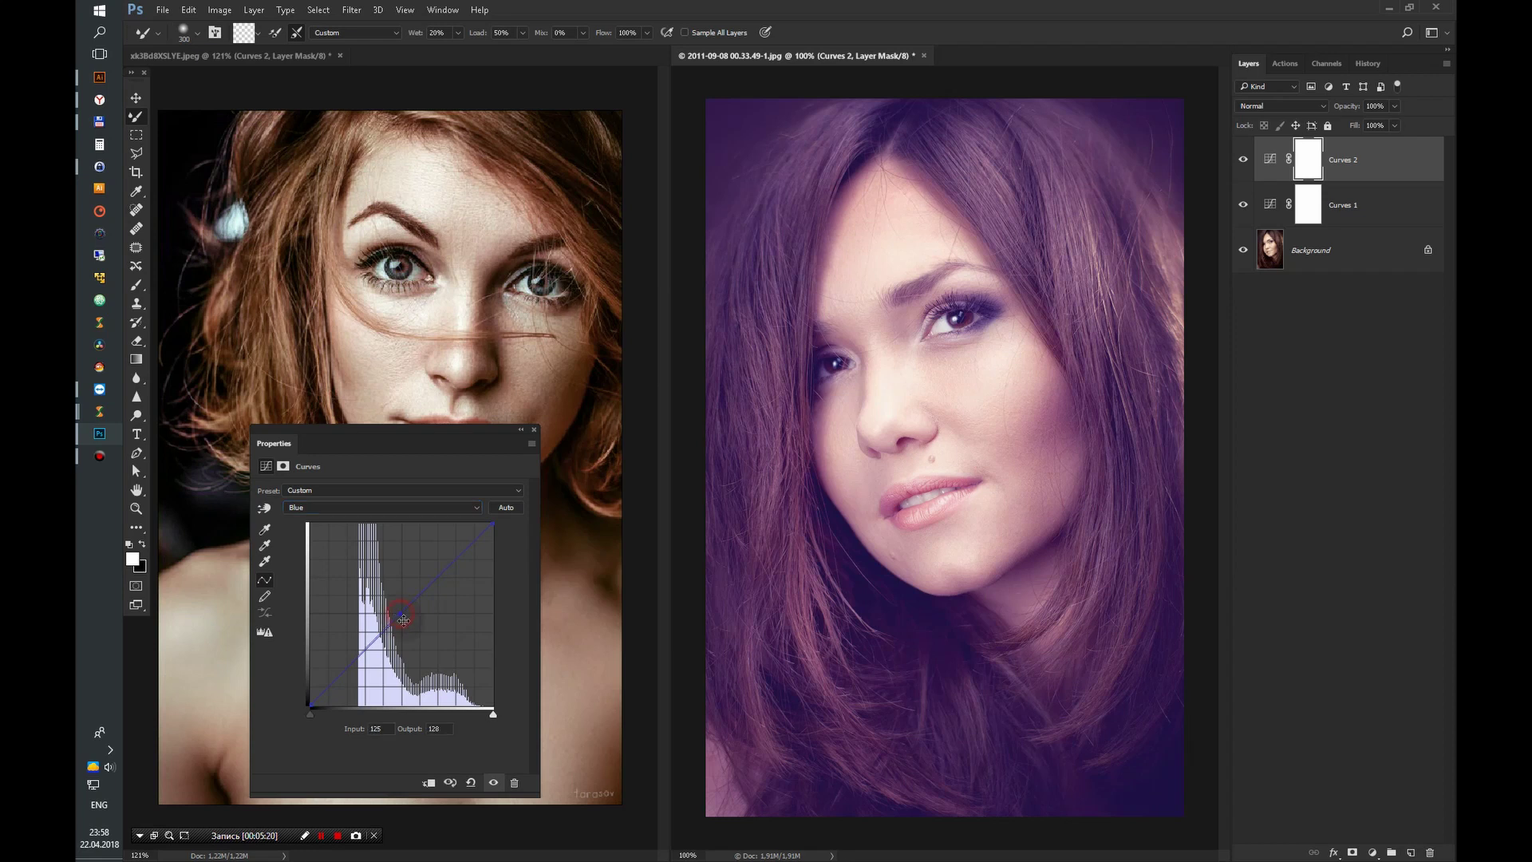
left_click(378, 730)
type("12")
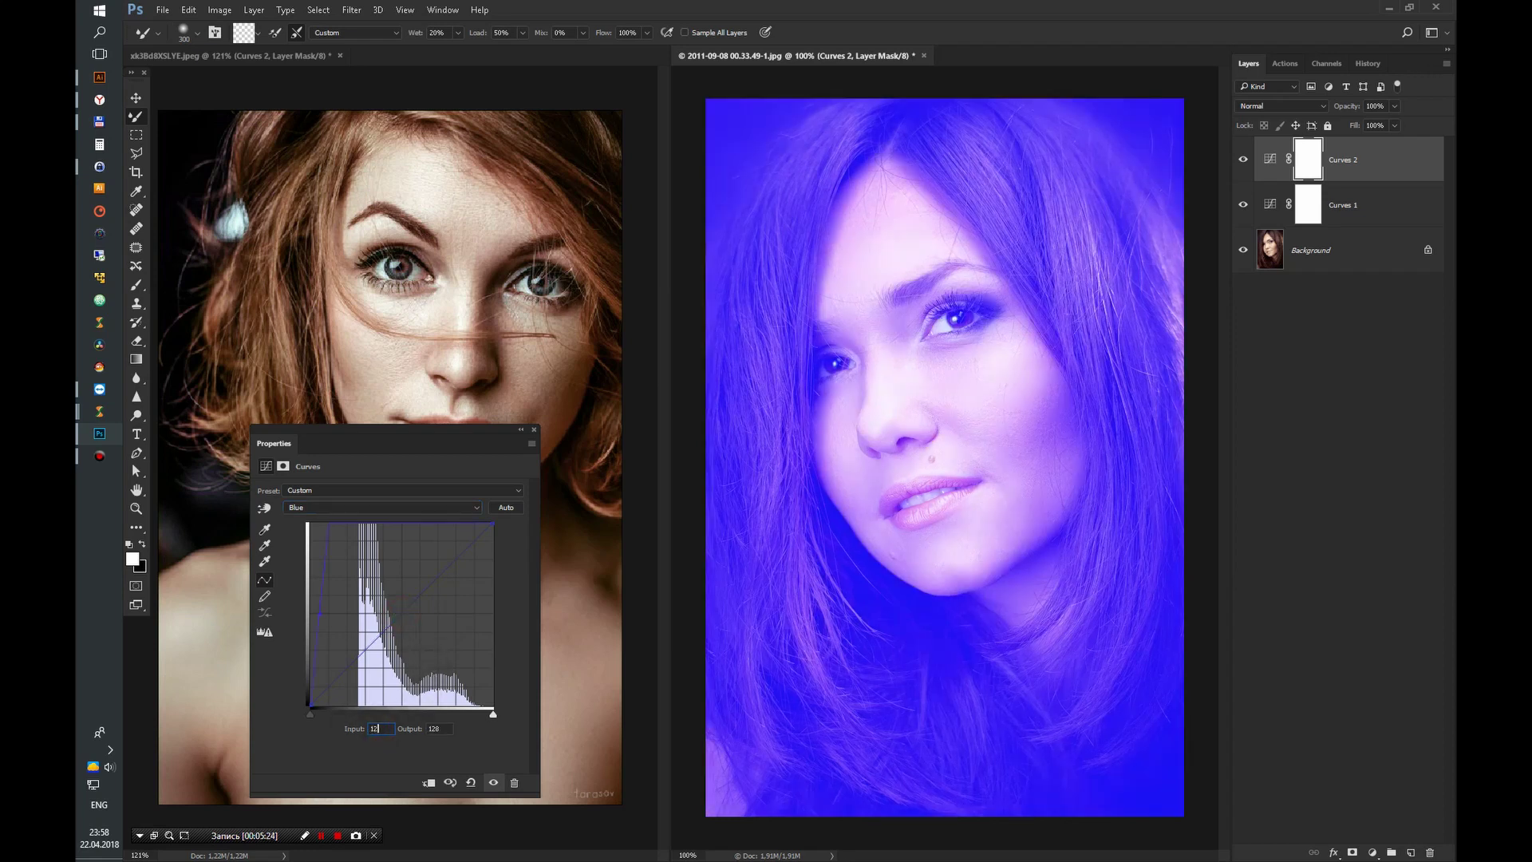
type("612")
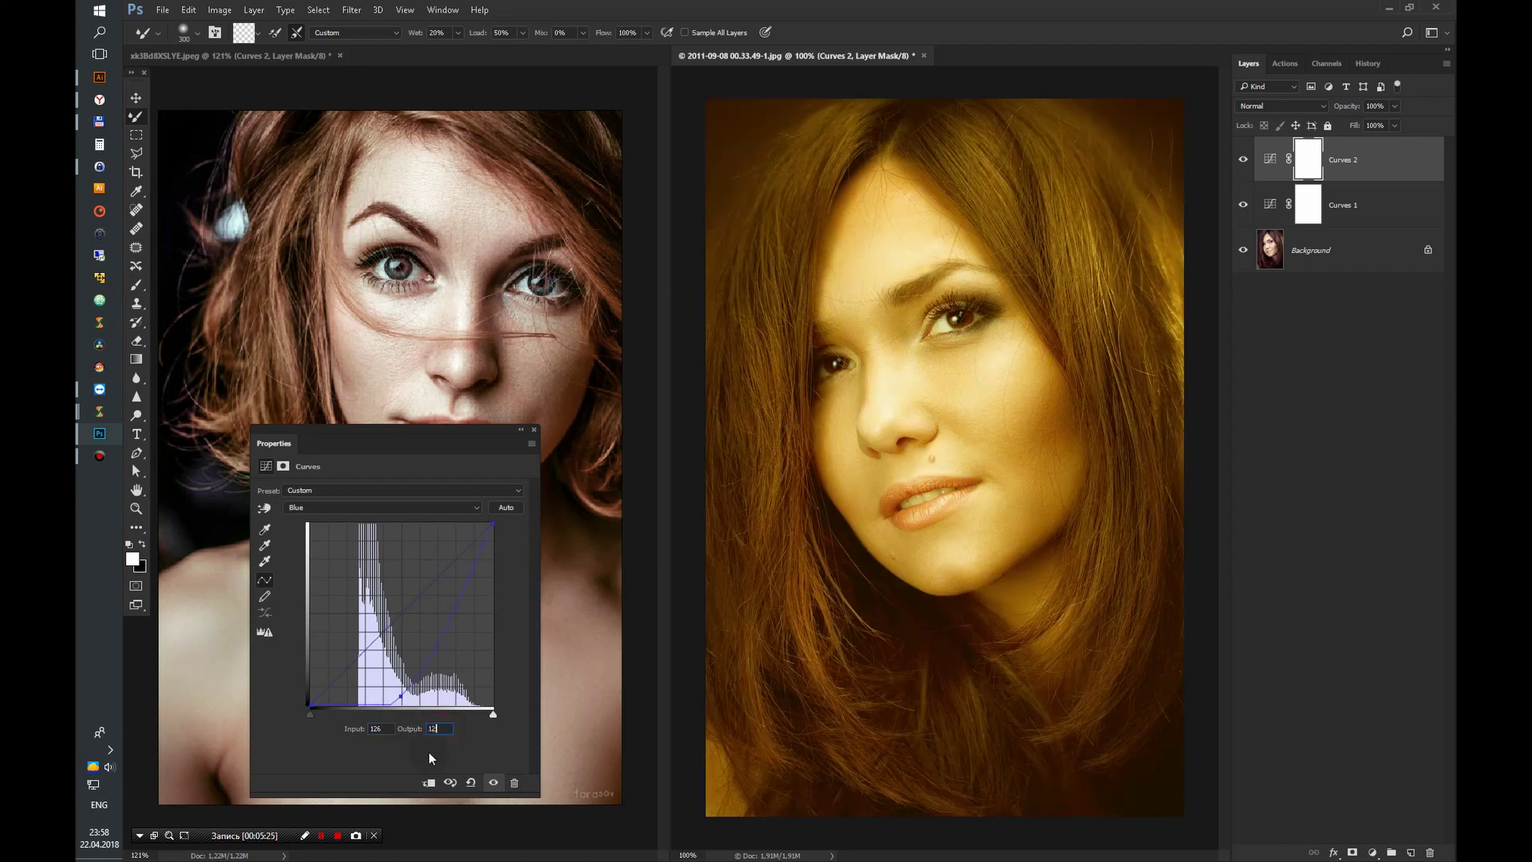
type("0")
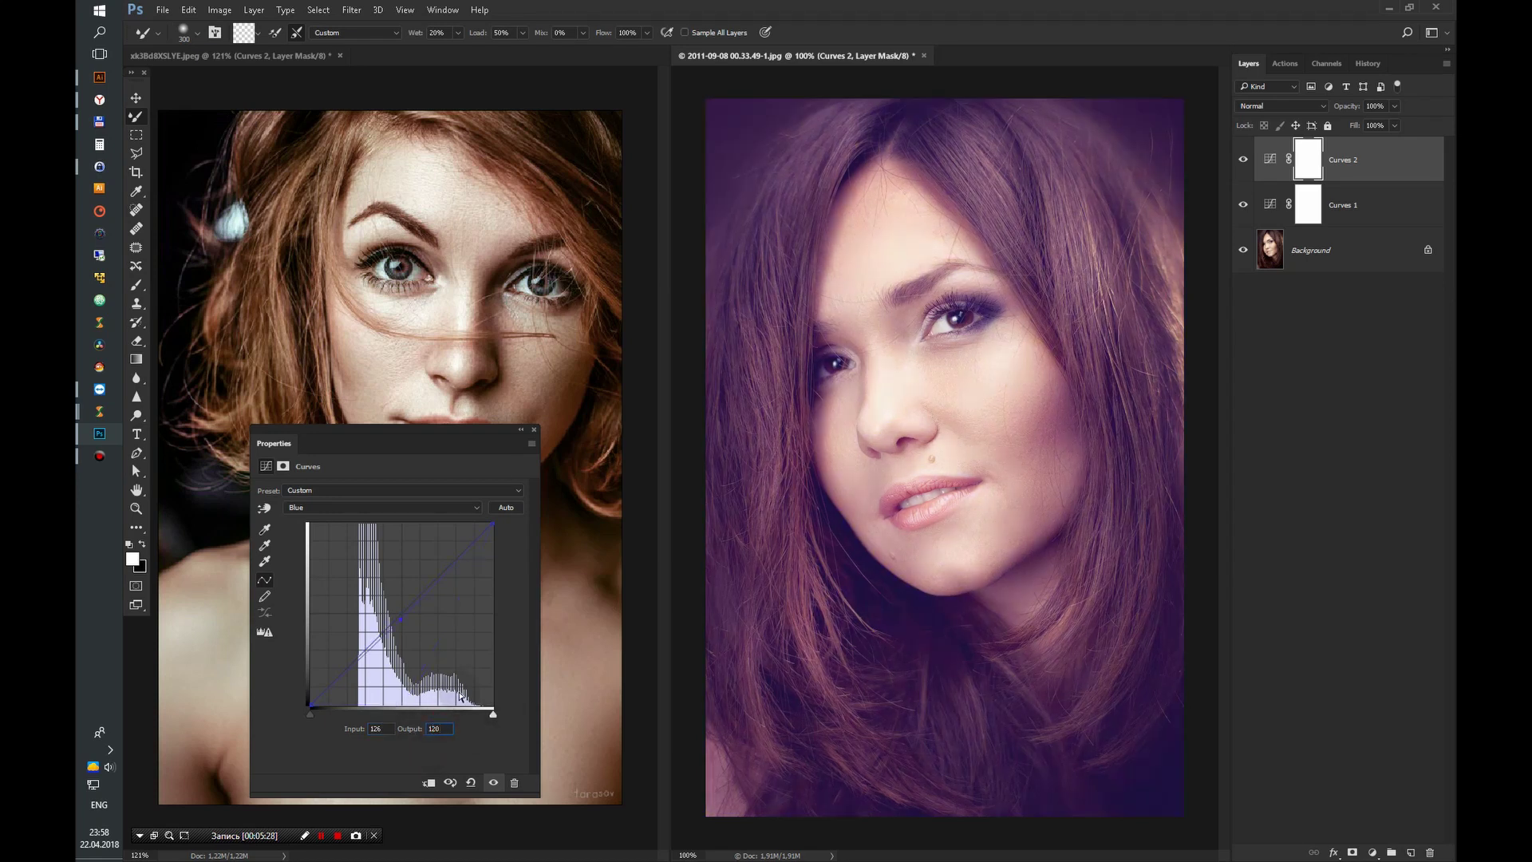
left_click(534, 430)
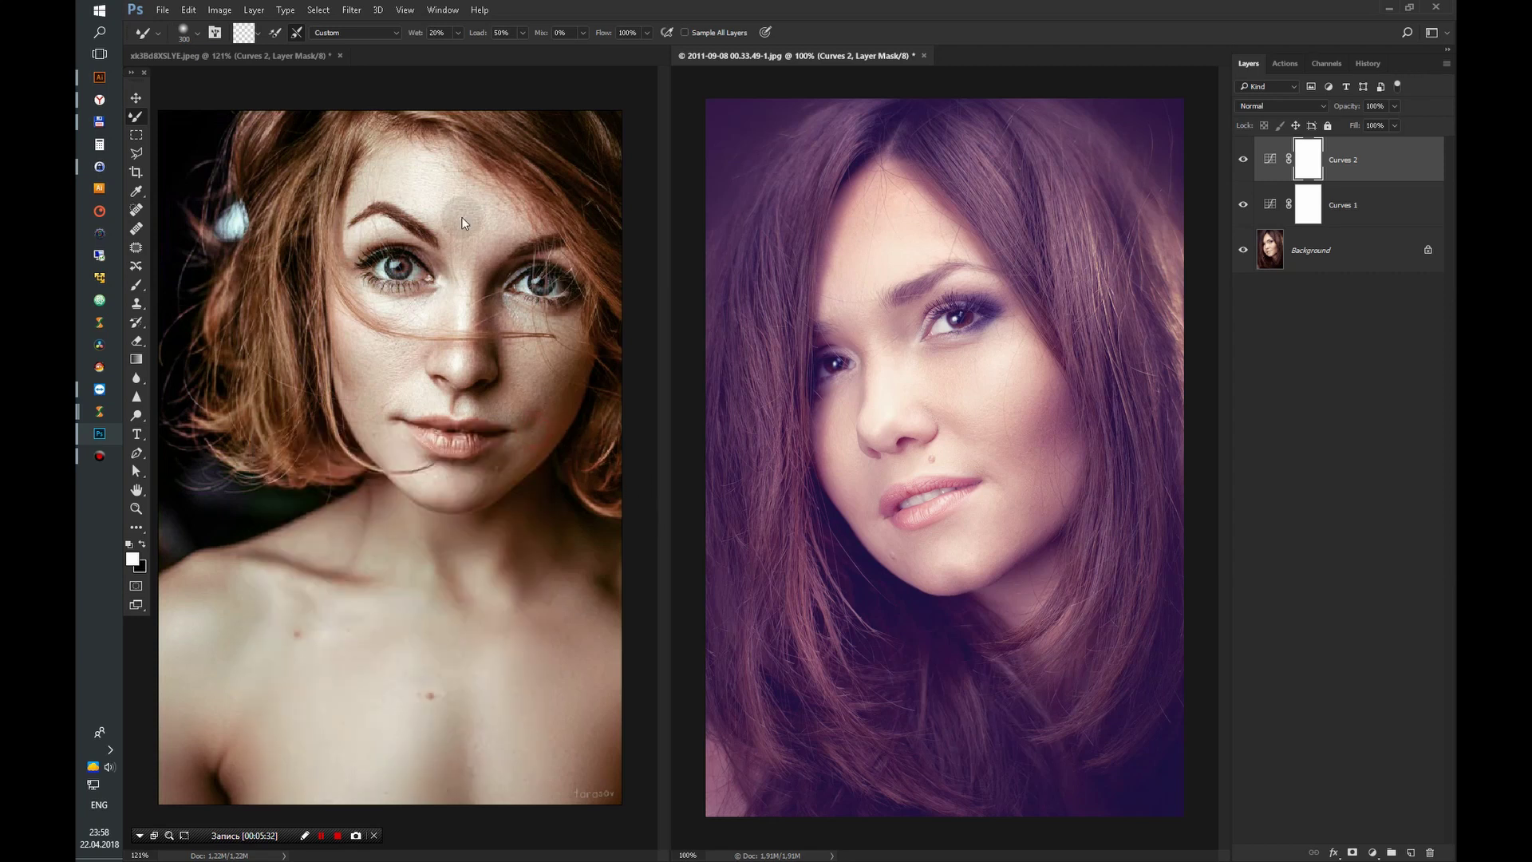
Step: Read the redhead's Selective Color Reds, add Selective Color to the brunette, and adjust Reds Black
left_click(237, 58)
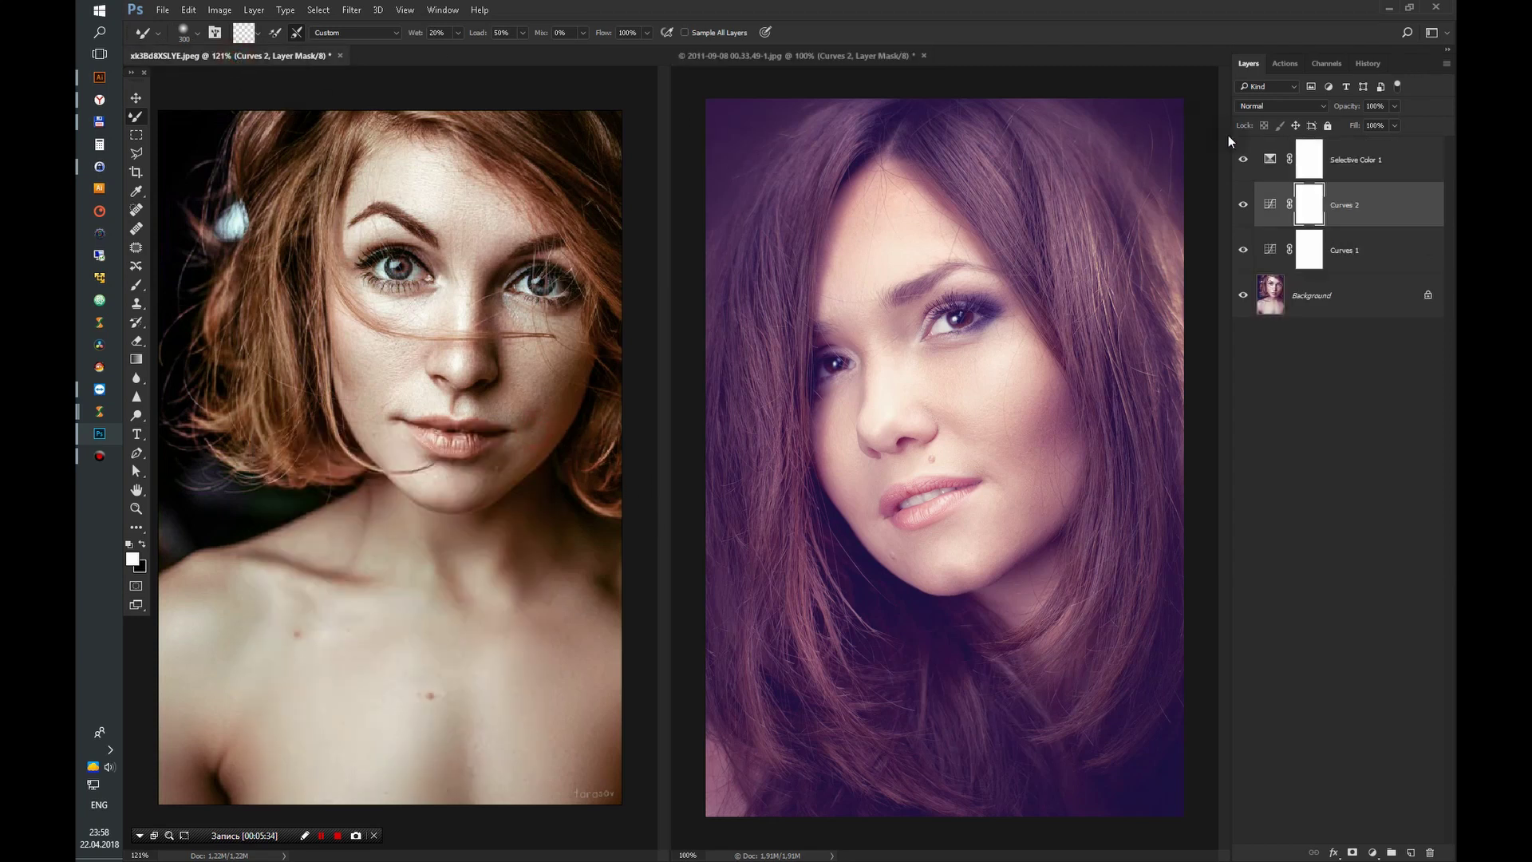
double_click(1270, 159)
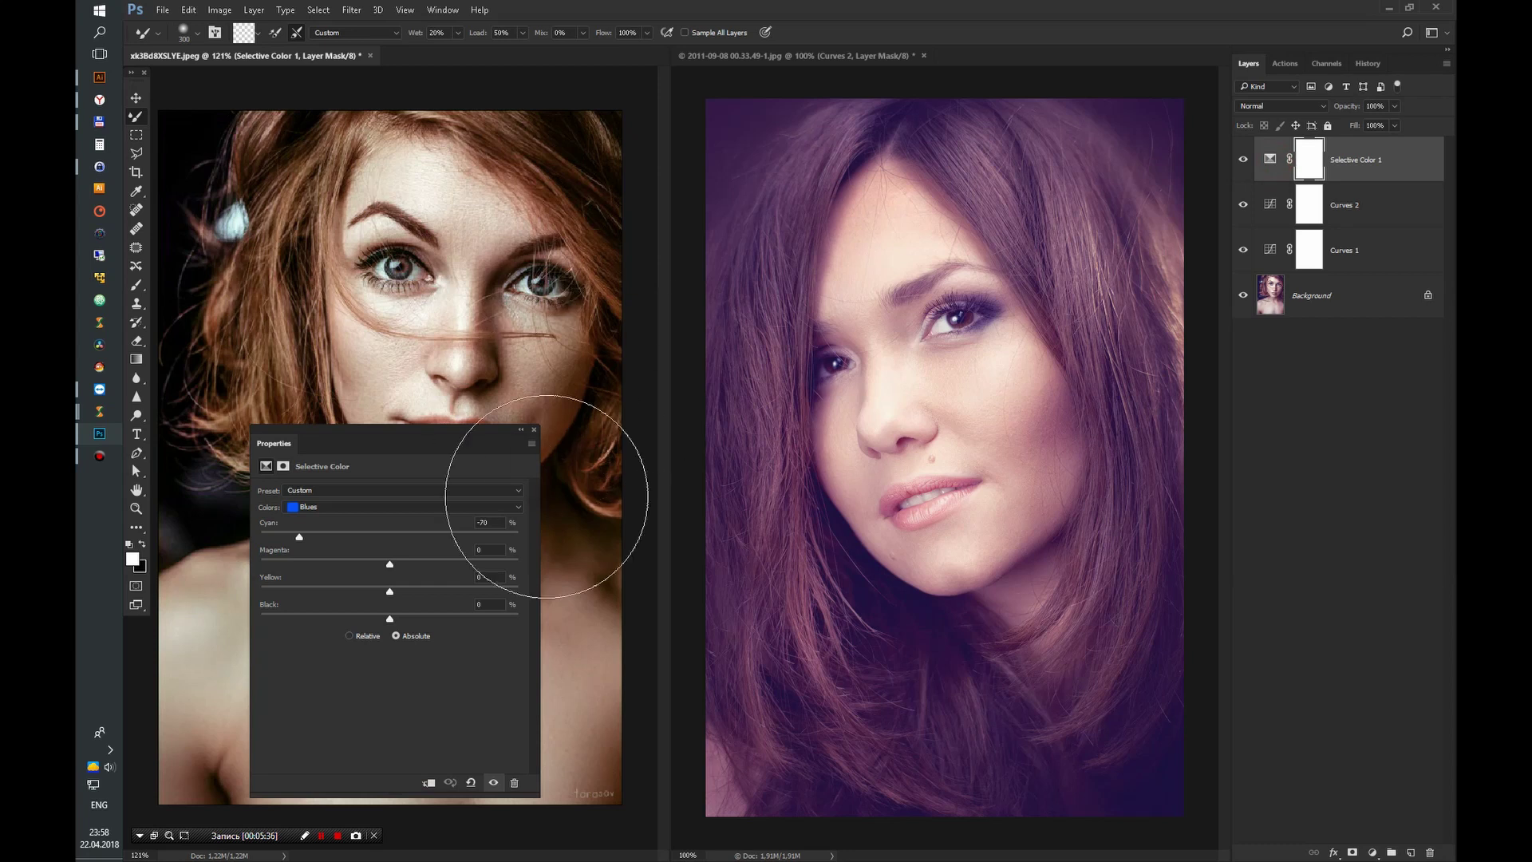
left_click(445, 508)
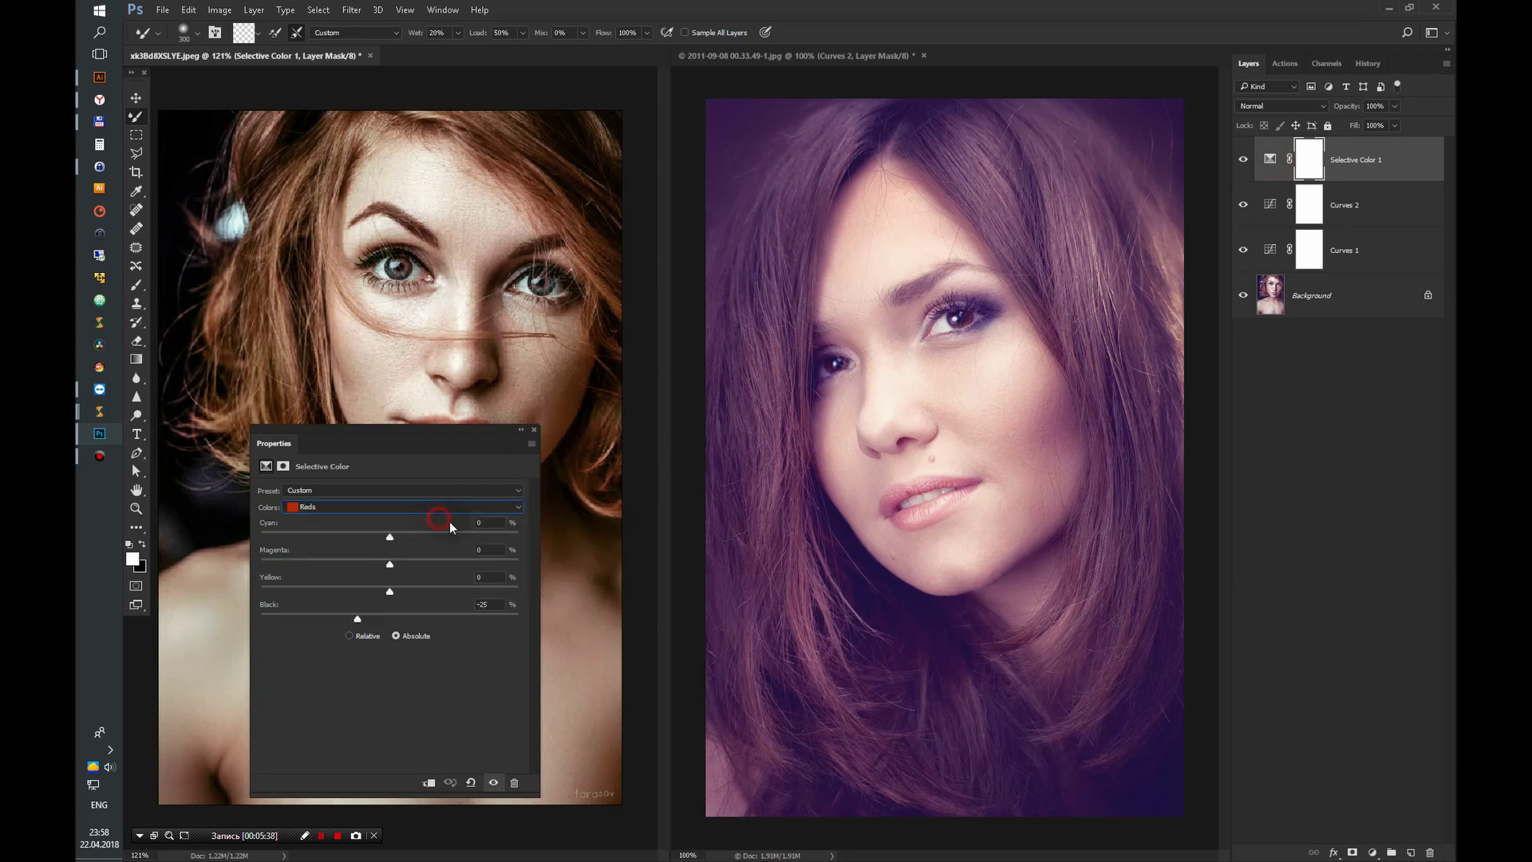
left_click(774, 56)
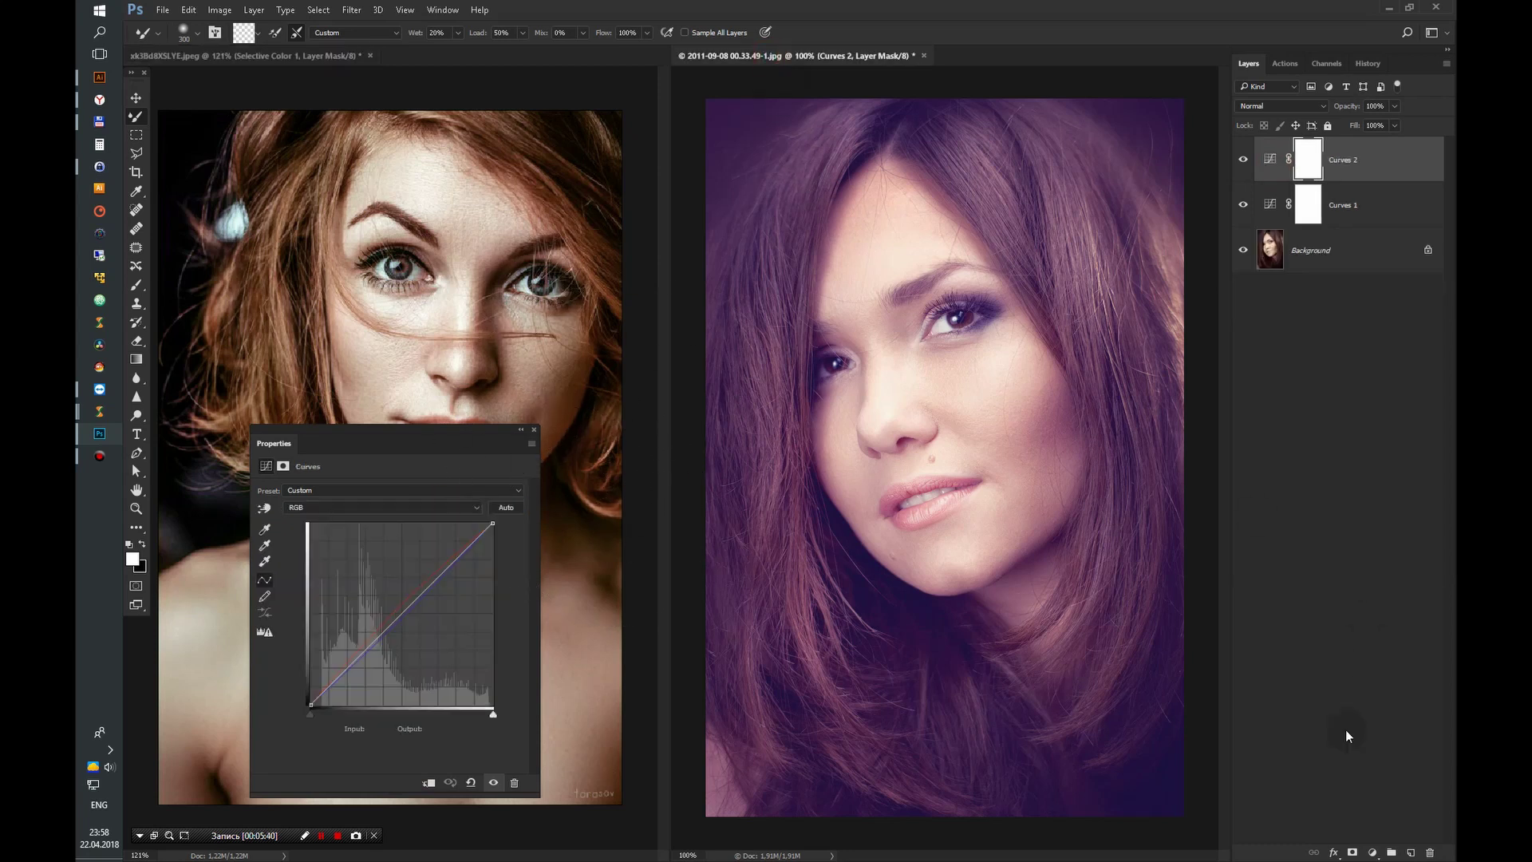
left_click(1367, 852)
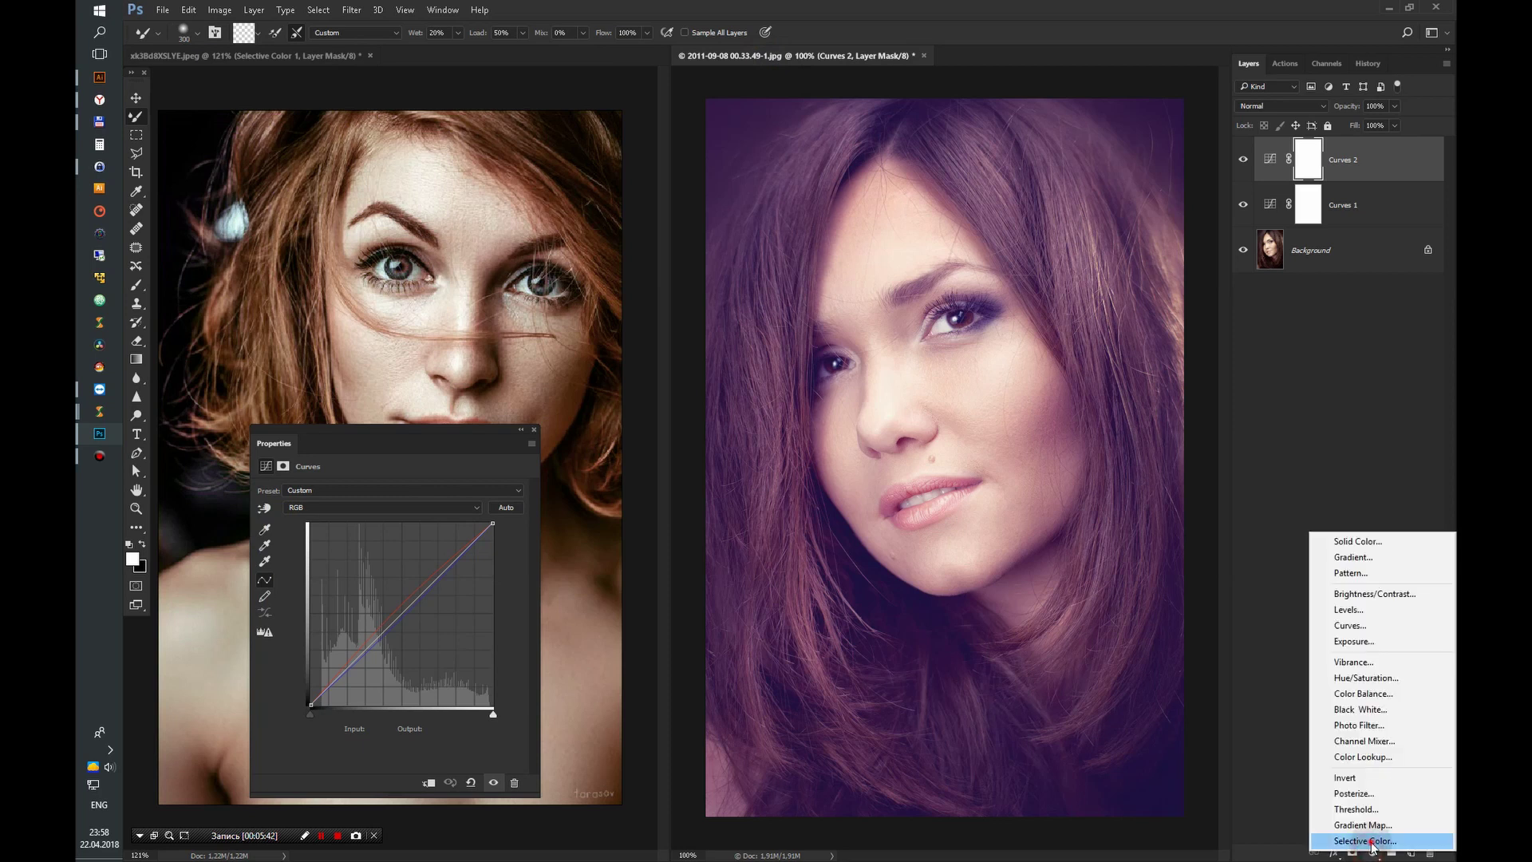
left_click(1361, 834)
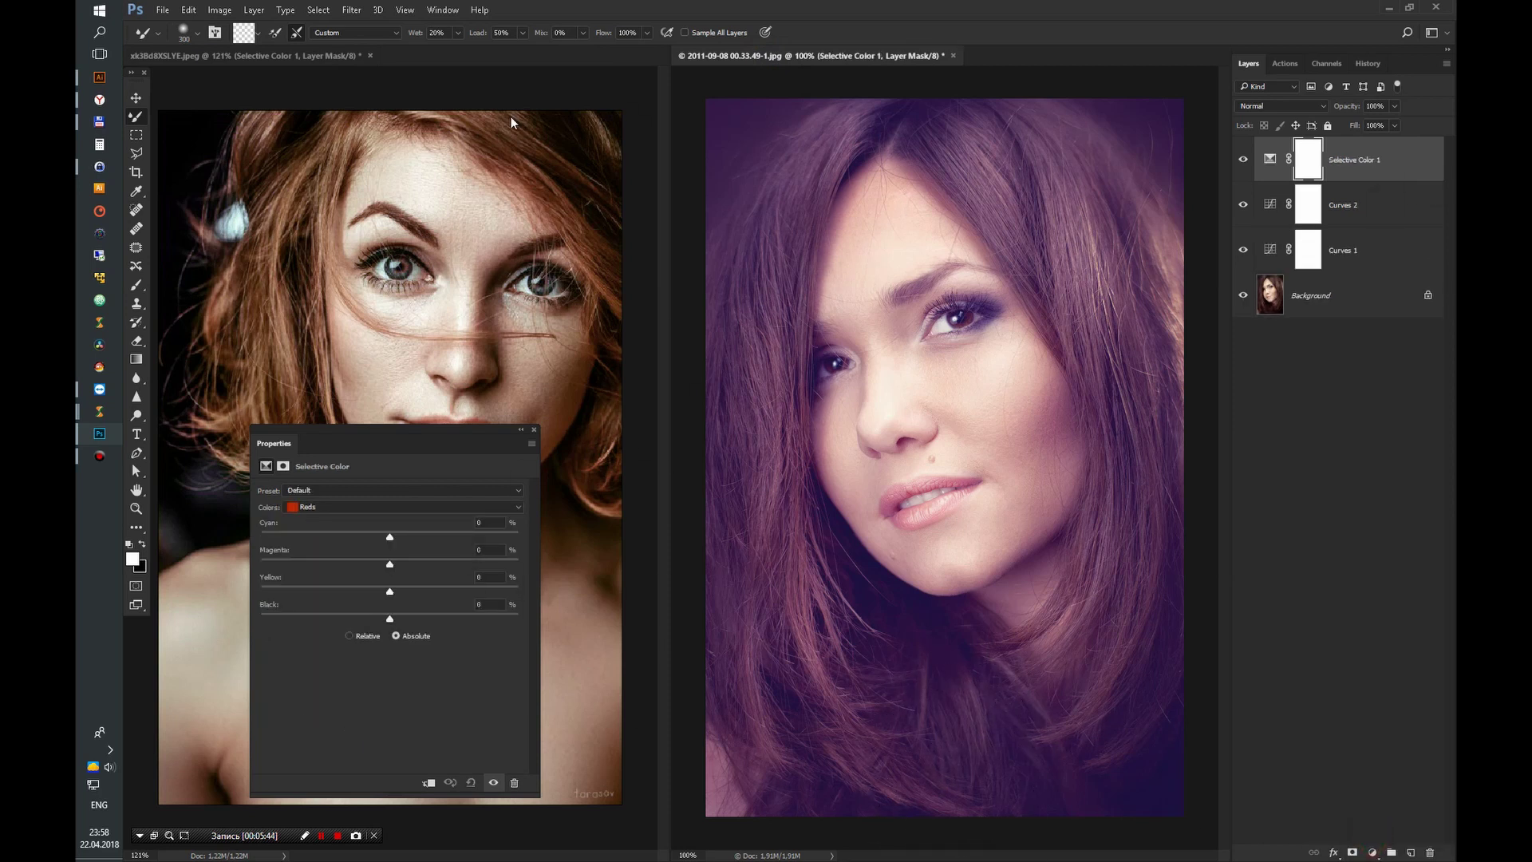
left_click(242, 53)
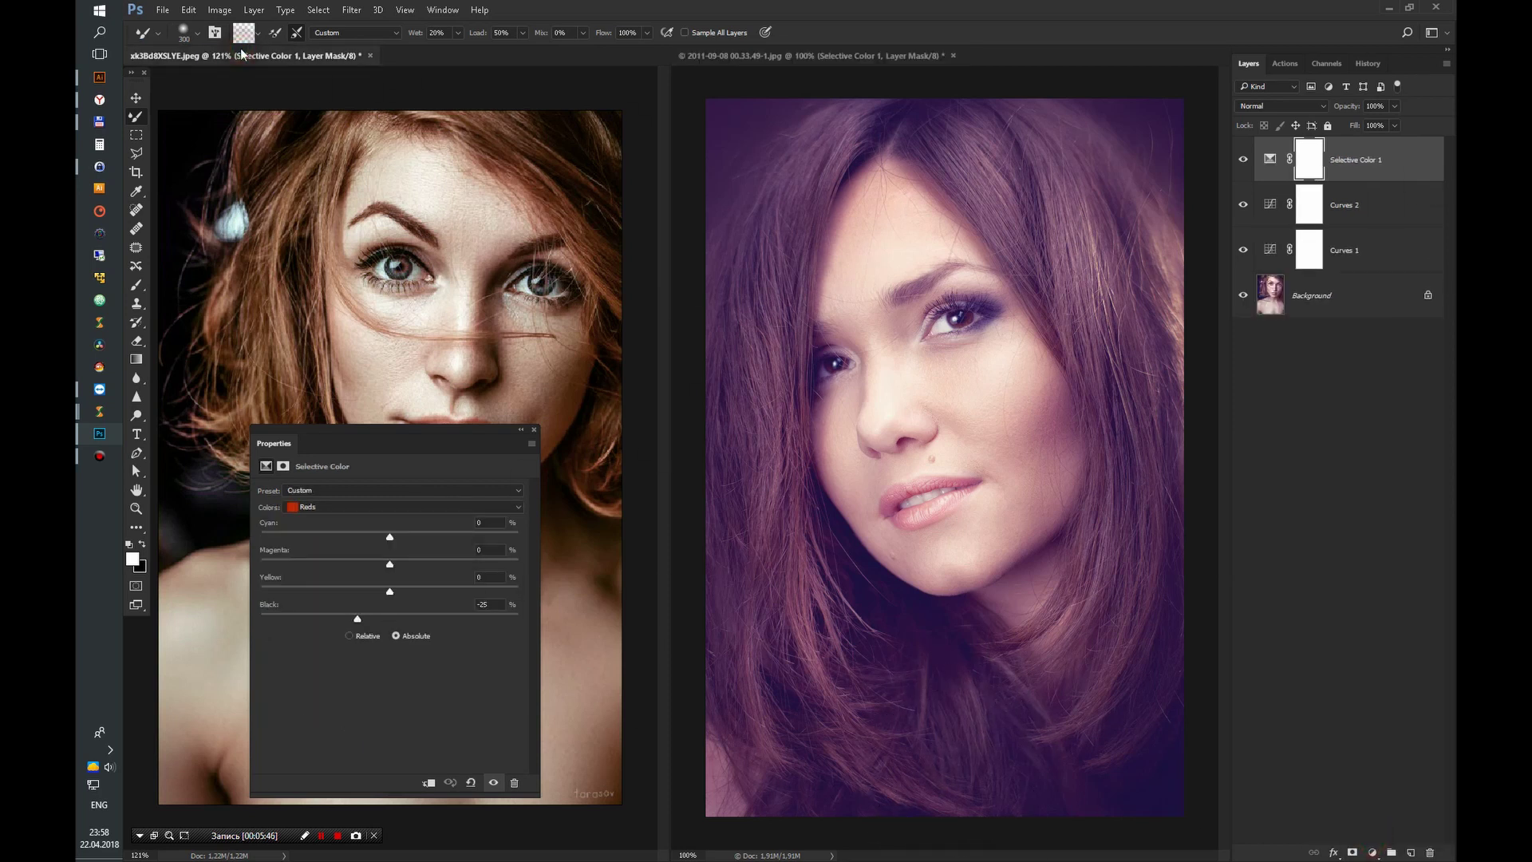
left_click(786, 57)
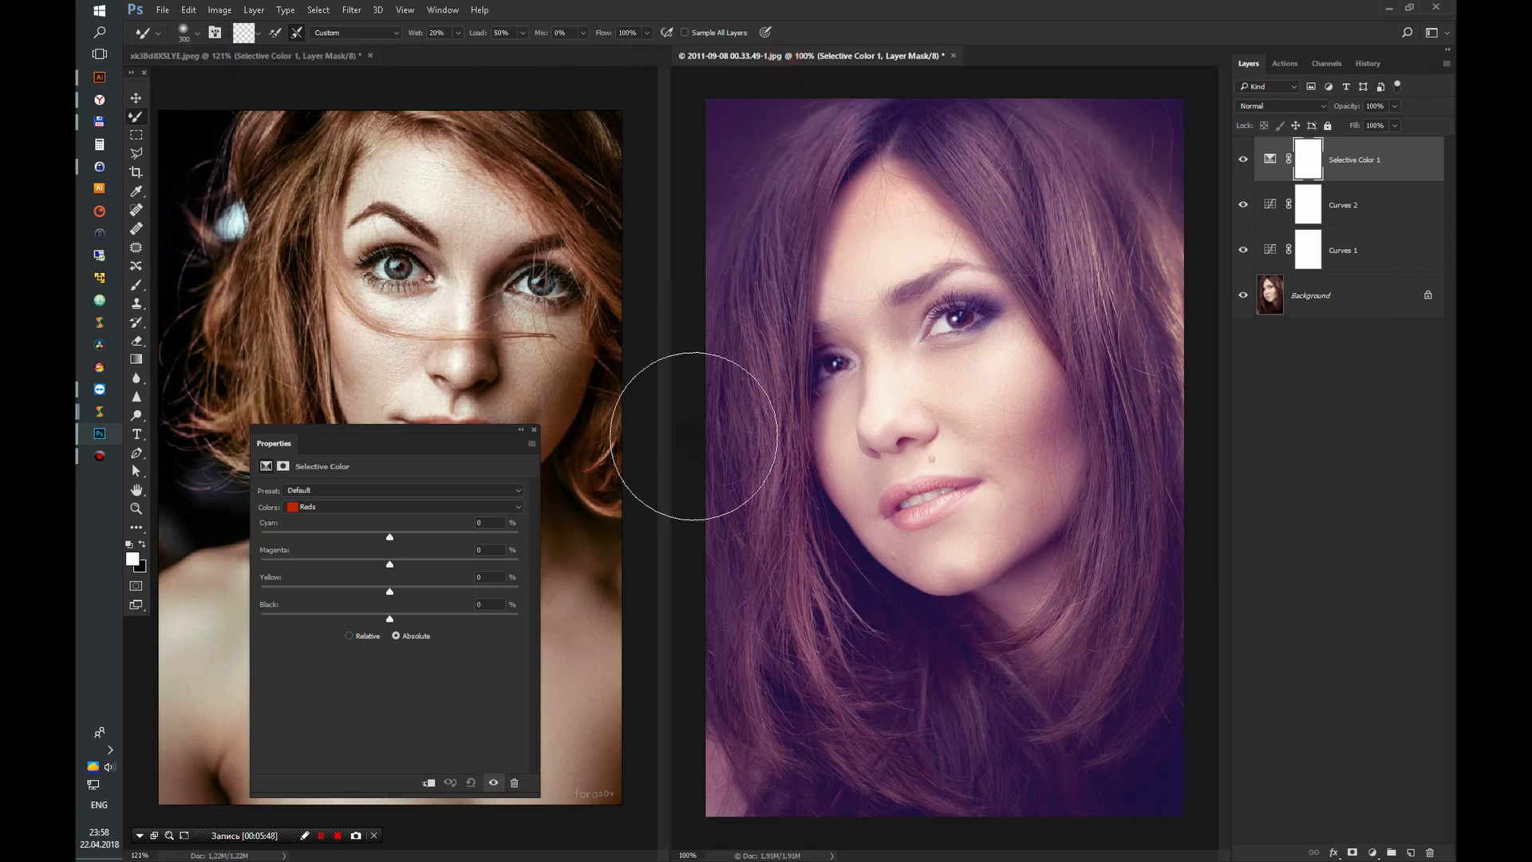
left_click_drag(396, 618, 419, 625)
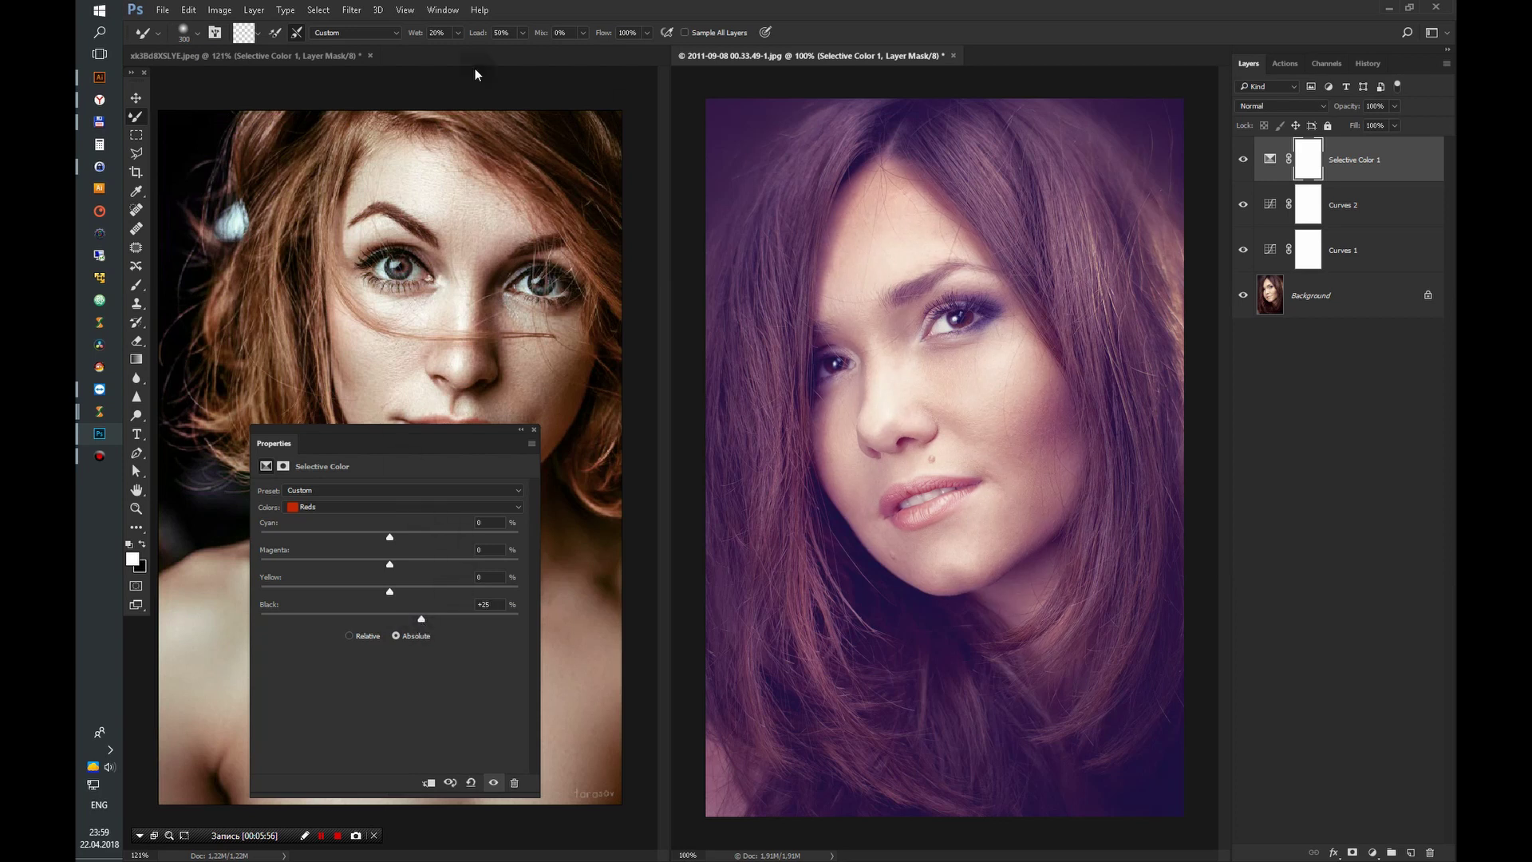
Step: Match the brunette's Yellows Magenta and Black sliders to the redhead's Yellows values
left_click(296, 56)
left_click(396, 505)
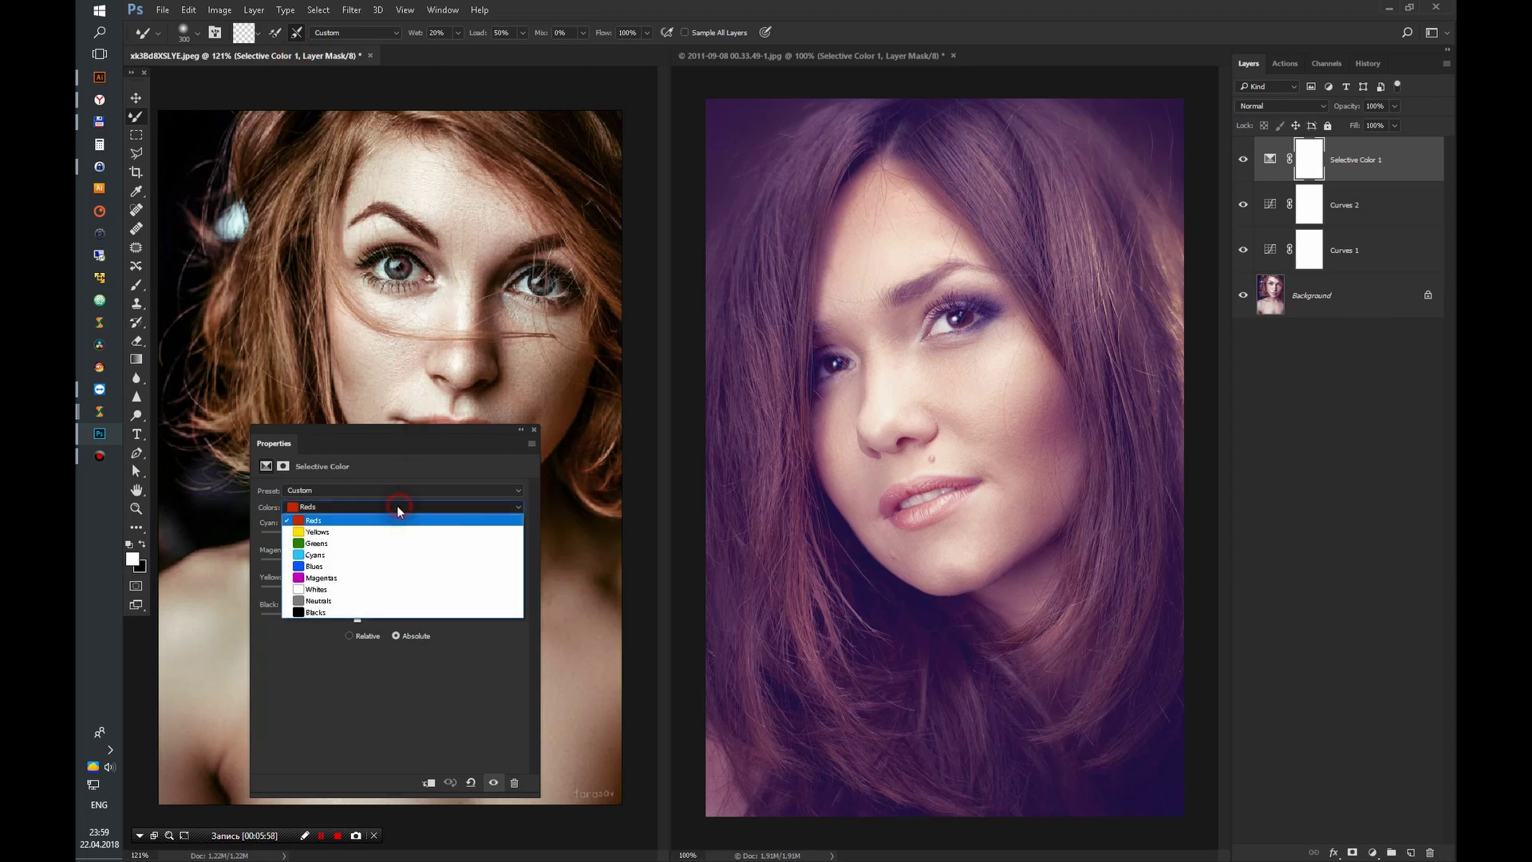
left_click(389, 536)
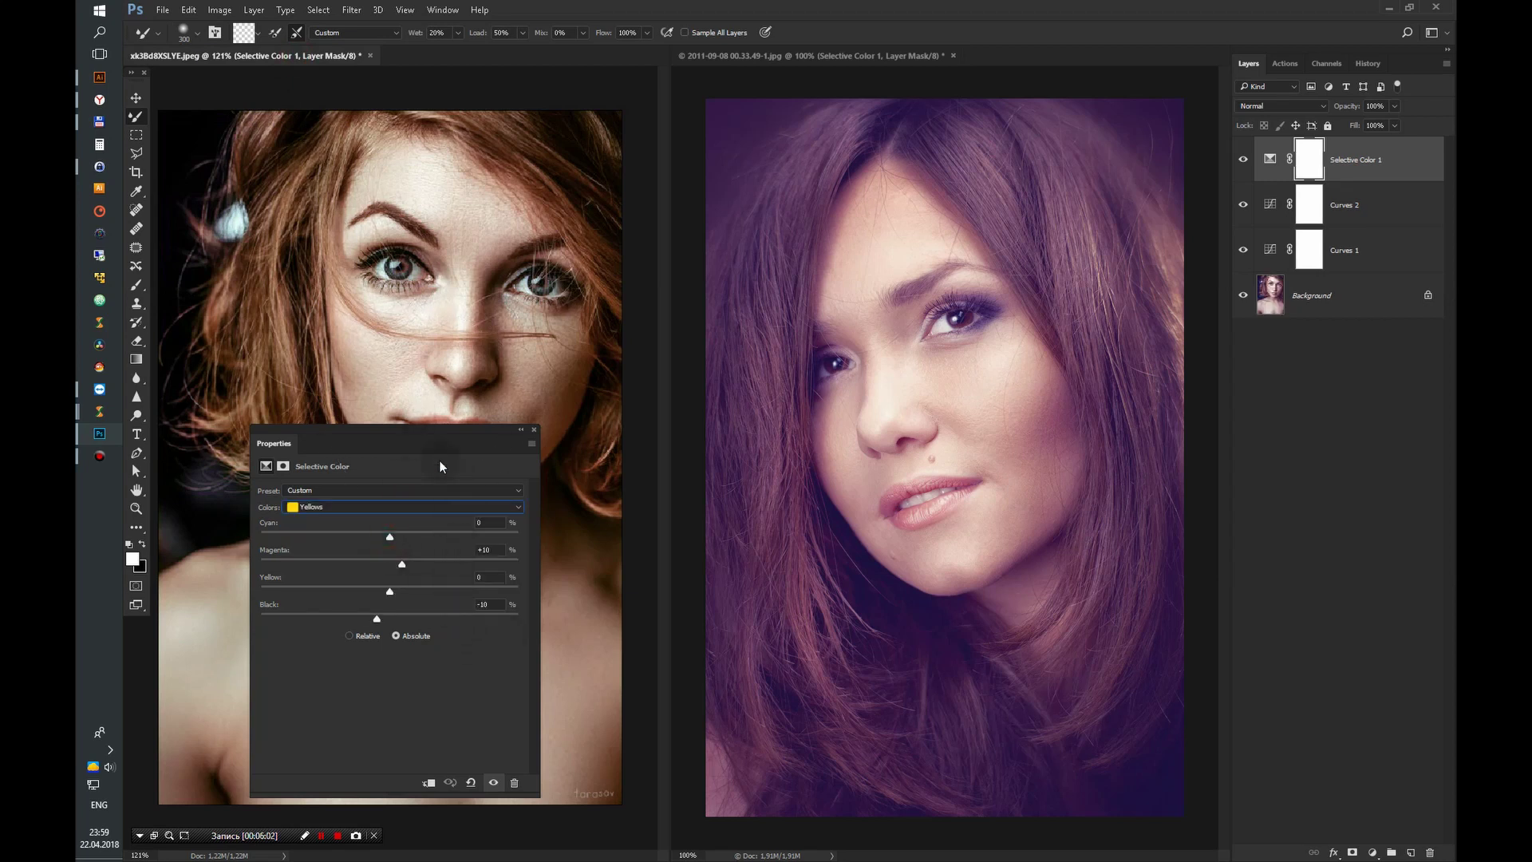
left_click(859, 57)
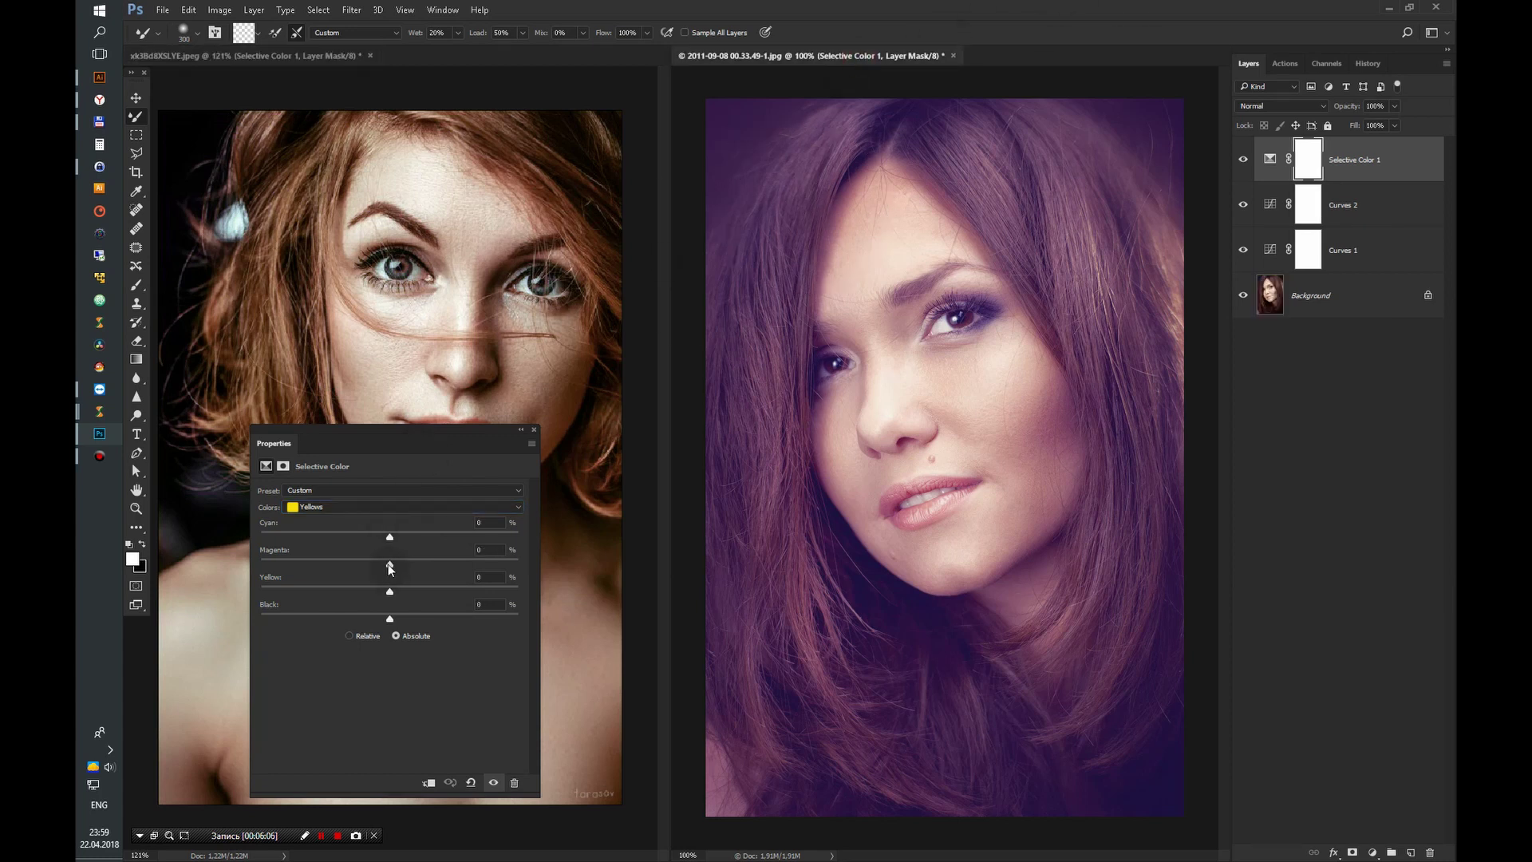
left_click_drag(391, 568, 385, 568)
left_click_drag(378, 565, 377, 565)
left_click_drag(391, 616, 401, 620)
left_click(193, 53)
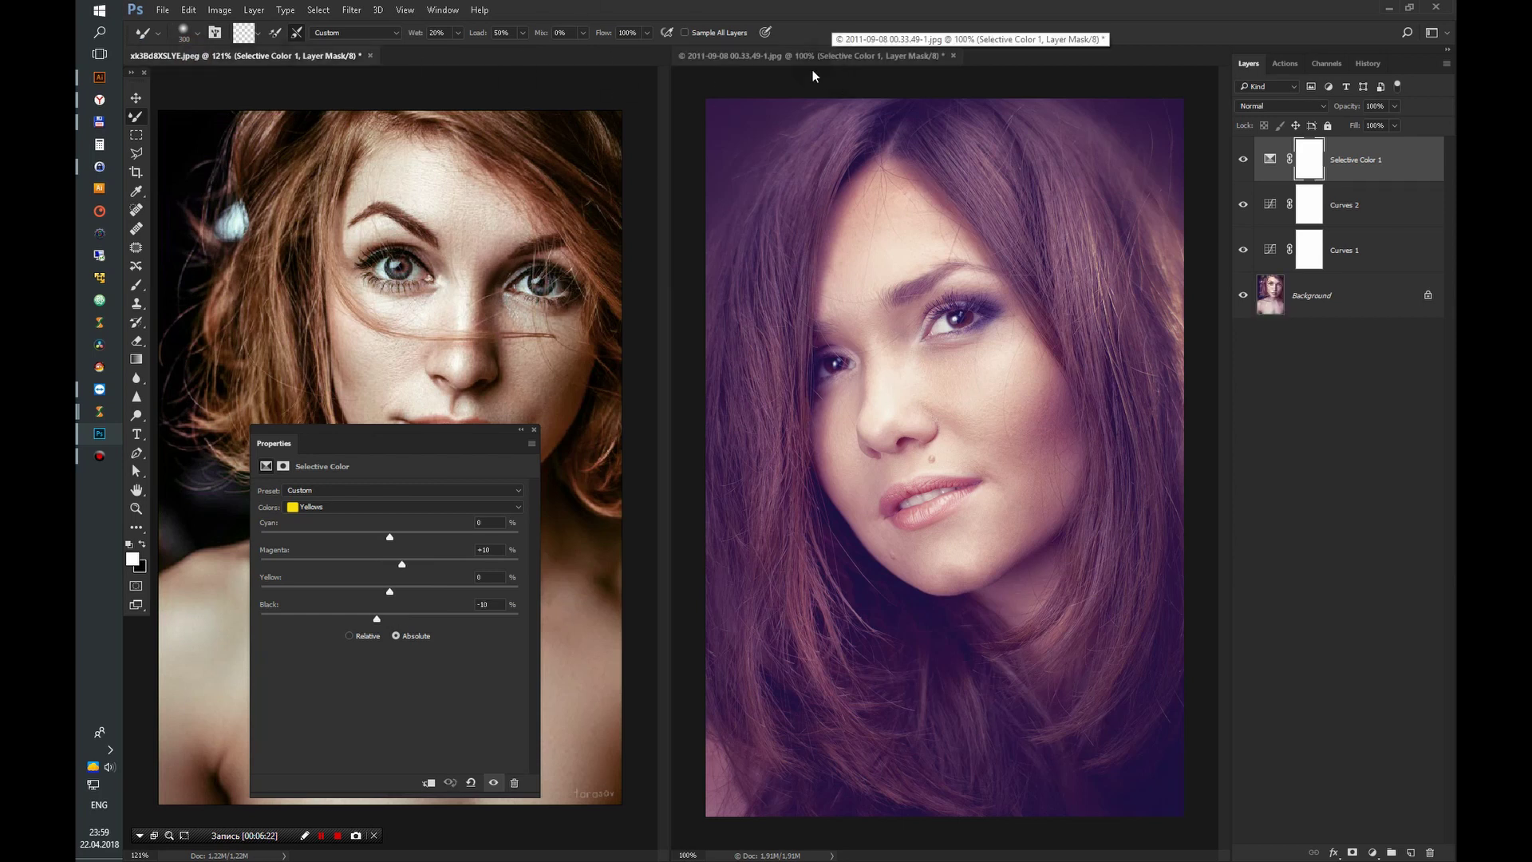
left_click(383, 508)
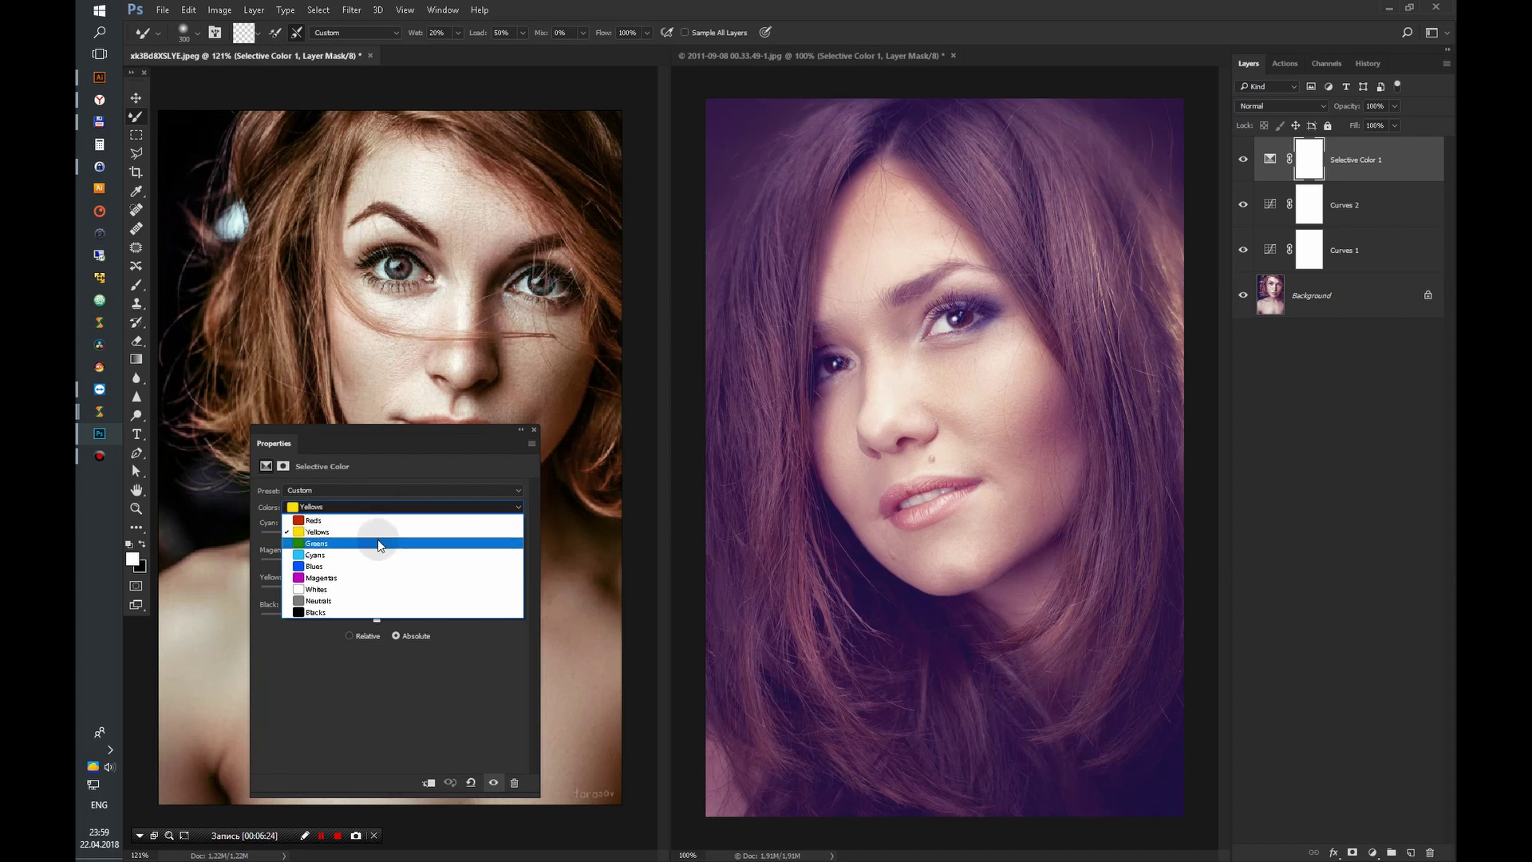
Step: Compare the redhead's Greens and Cyans, then raise the brunette's Cyans Cyan to +41
left_click(377, 544)
left_click(478, 507)
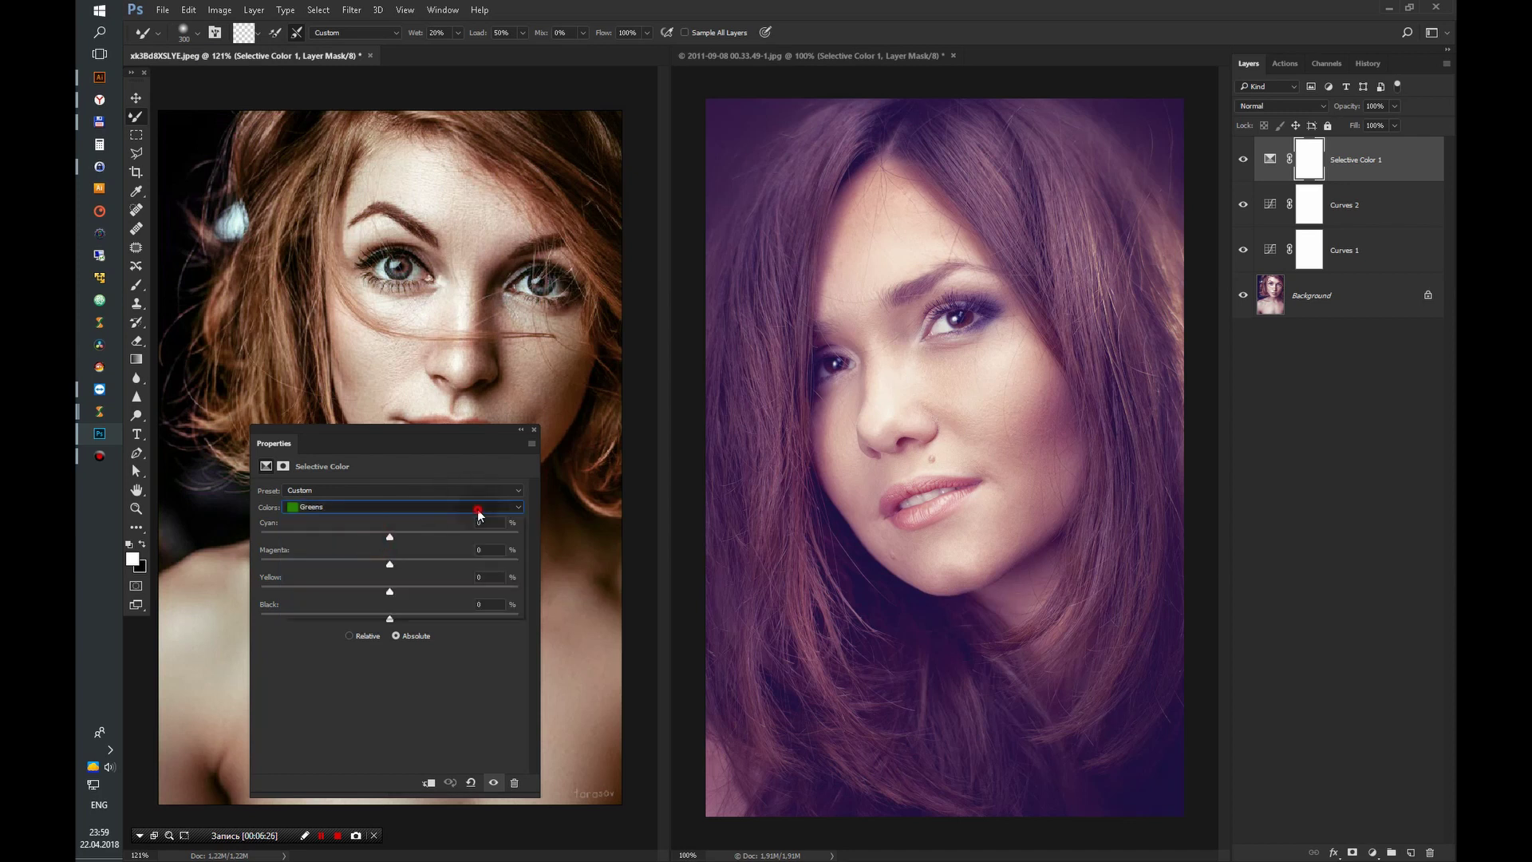
left_click(445, 556)
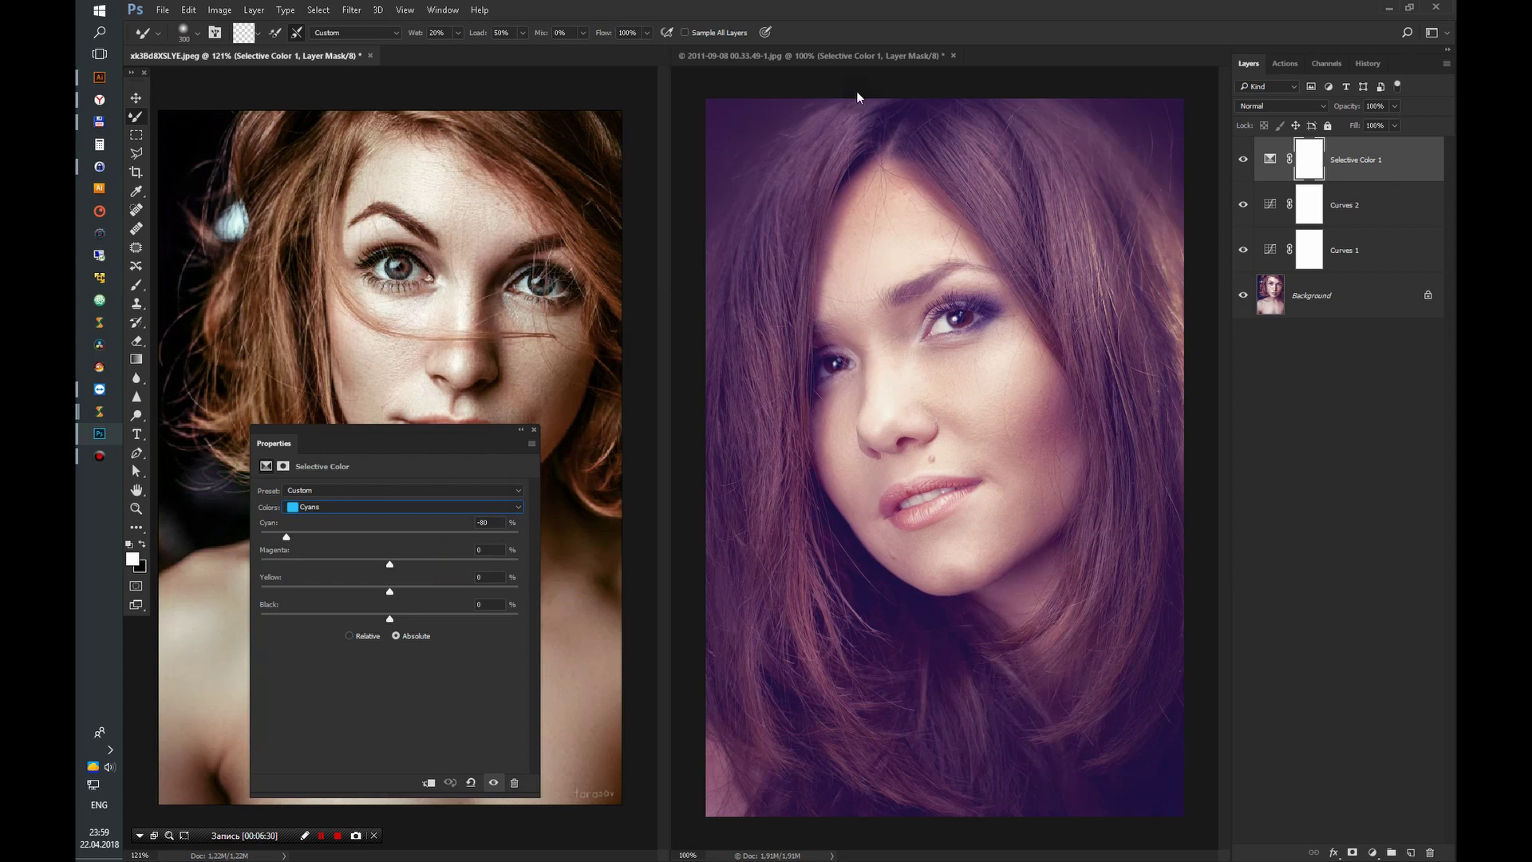
left_click(842, 53)
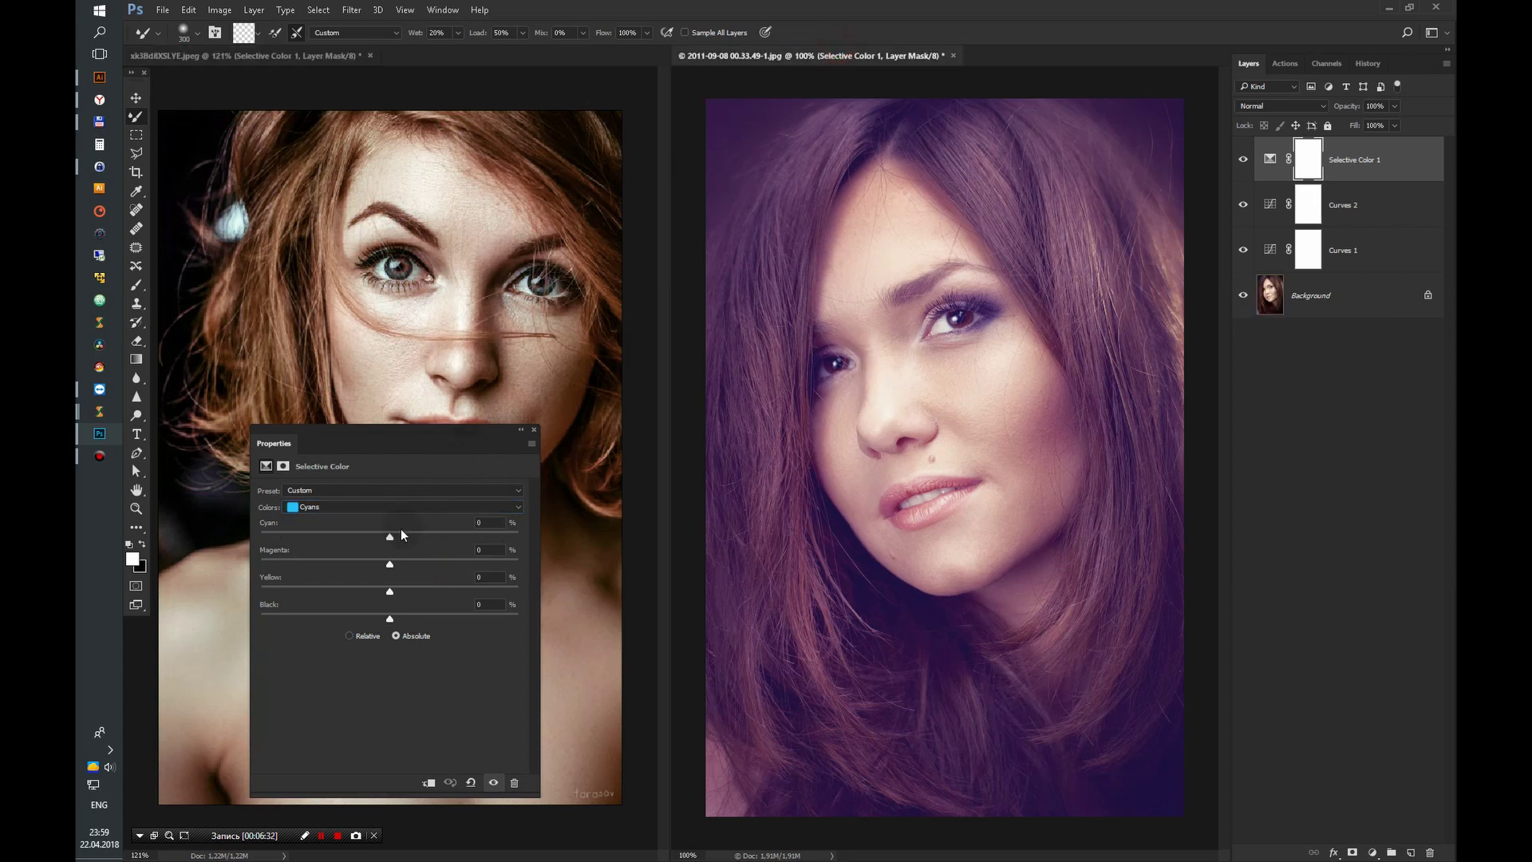
left_click_drag(389, 538, 457, 539)
Step: Check the redhead's Blues and set the brunette's Blues Cyan to +65
left_click(219, 62)
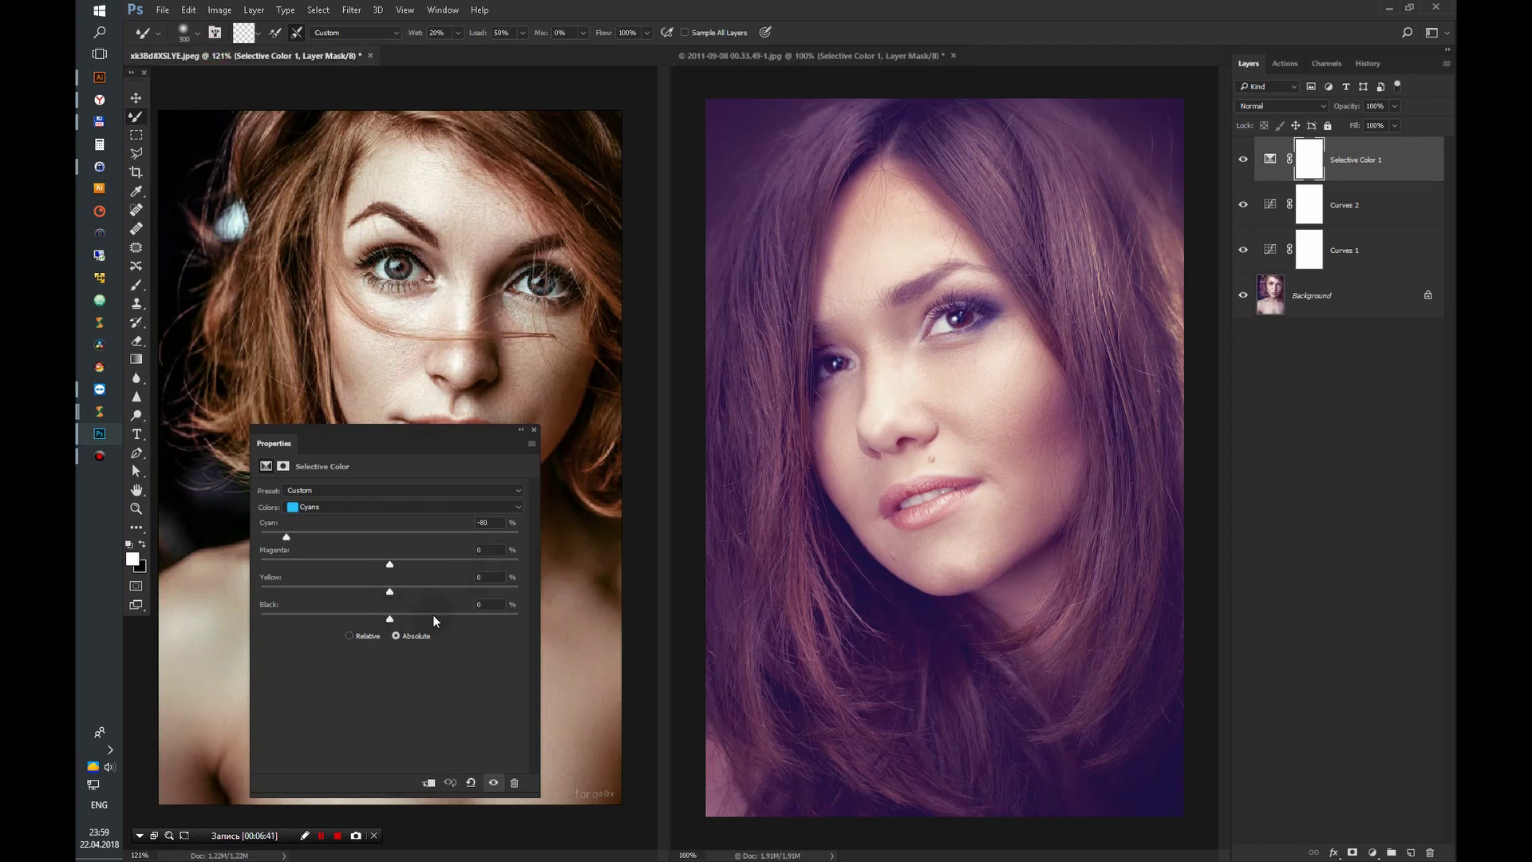
left_click(385, 508)
left_click(383, 573)
left_click(784, 56)
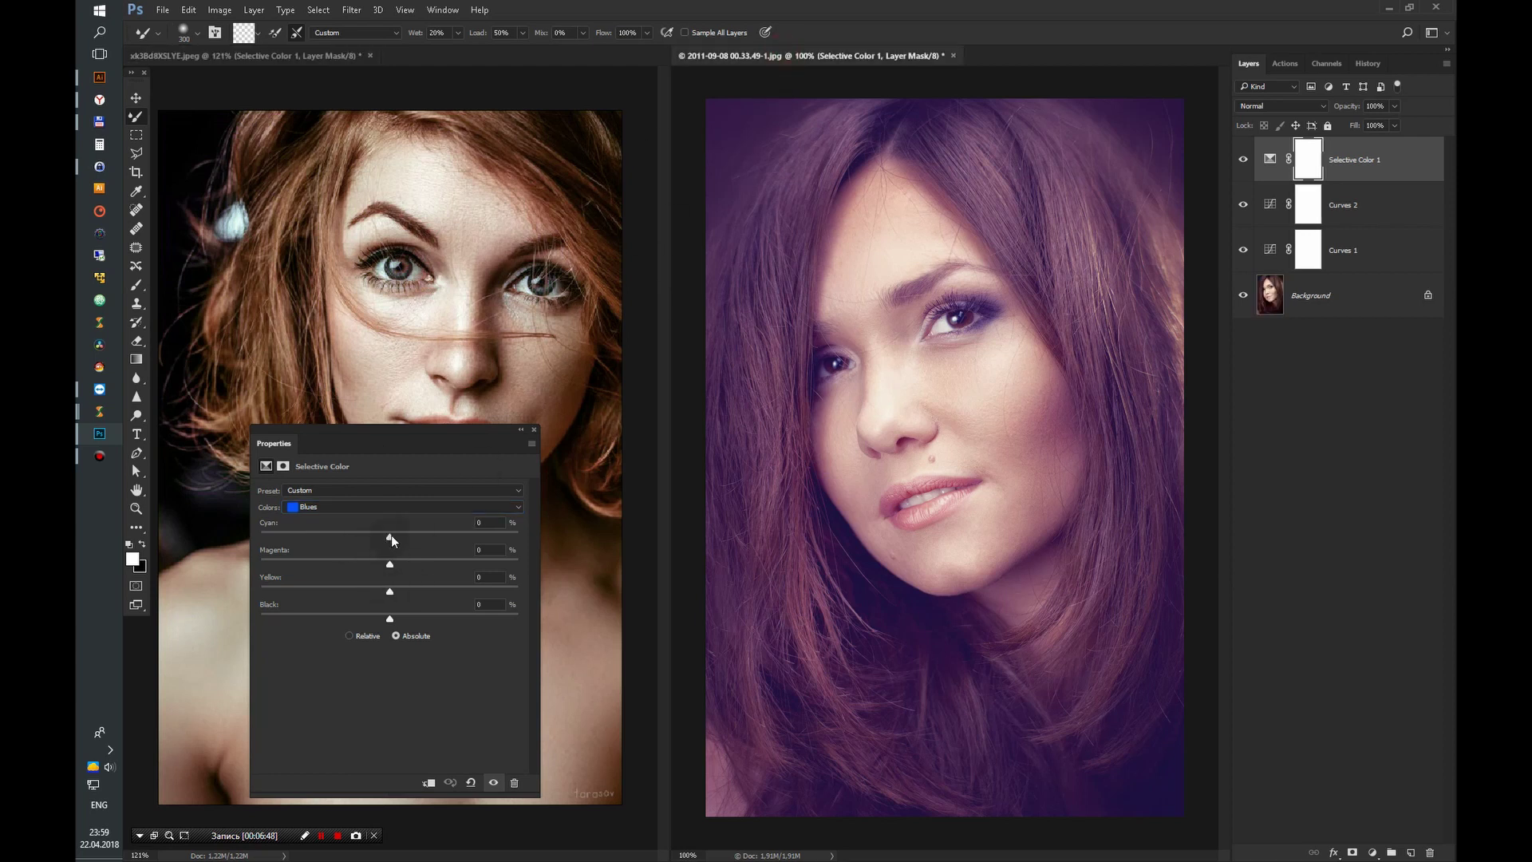
left_click_drag(391, 535, 439, 552)
left_click(247, 60)
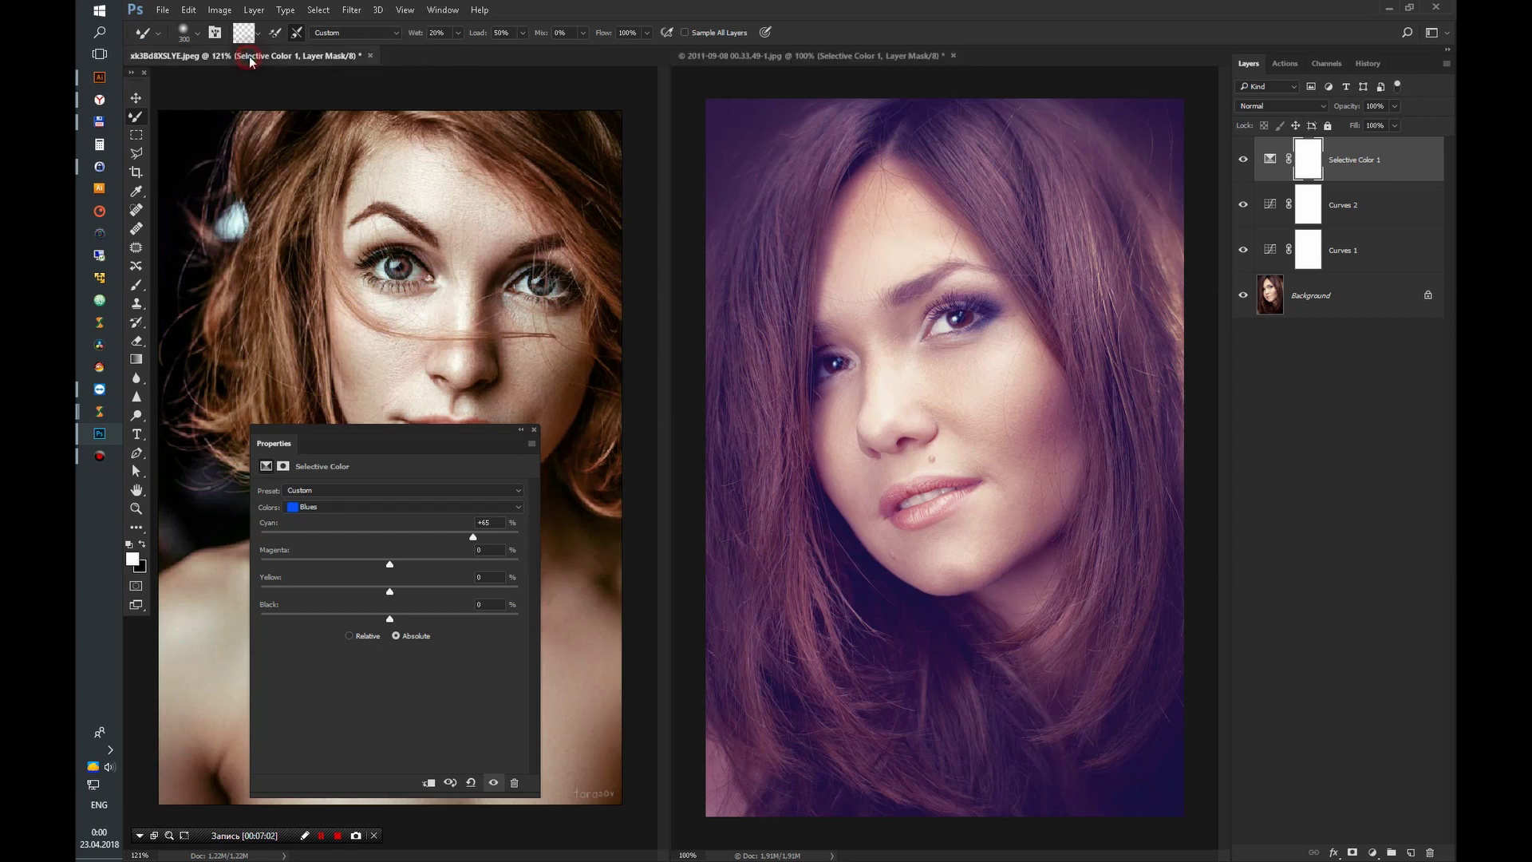
left_click(770, 55)
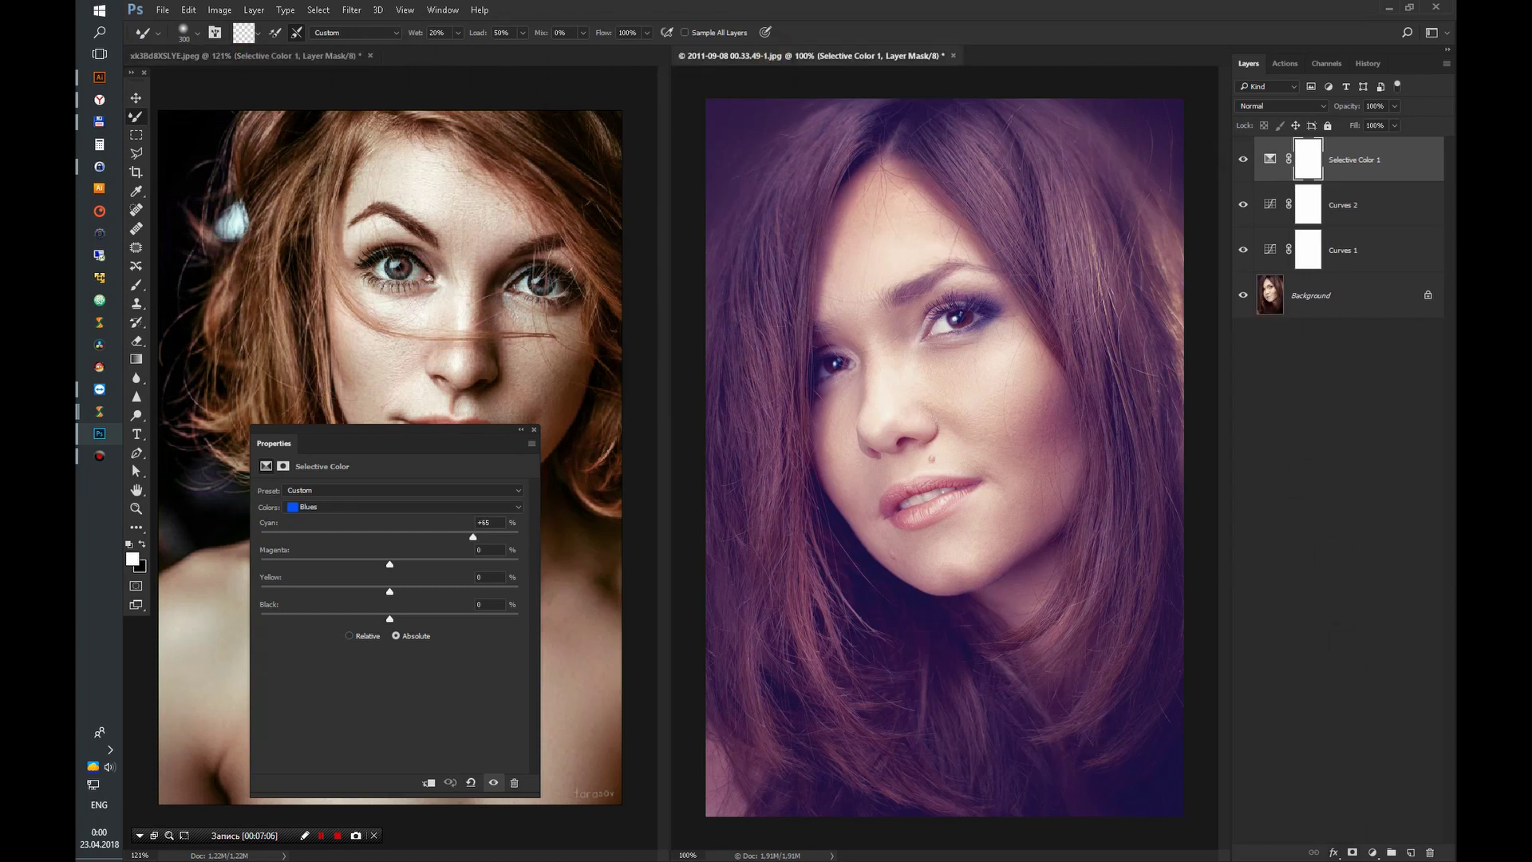
left_click(1372, 852)
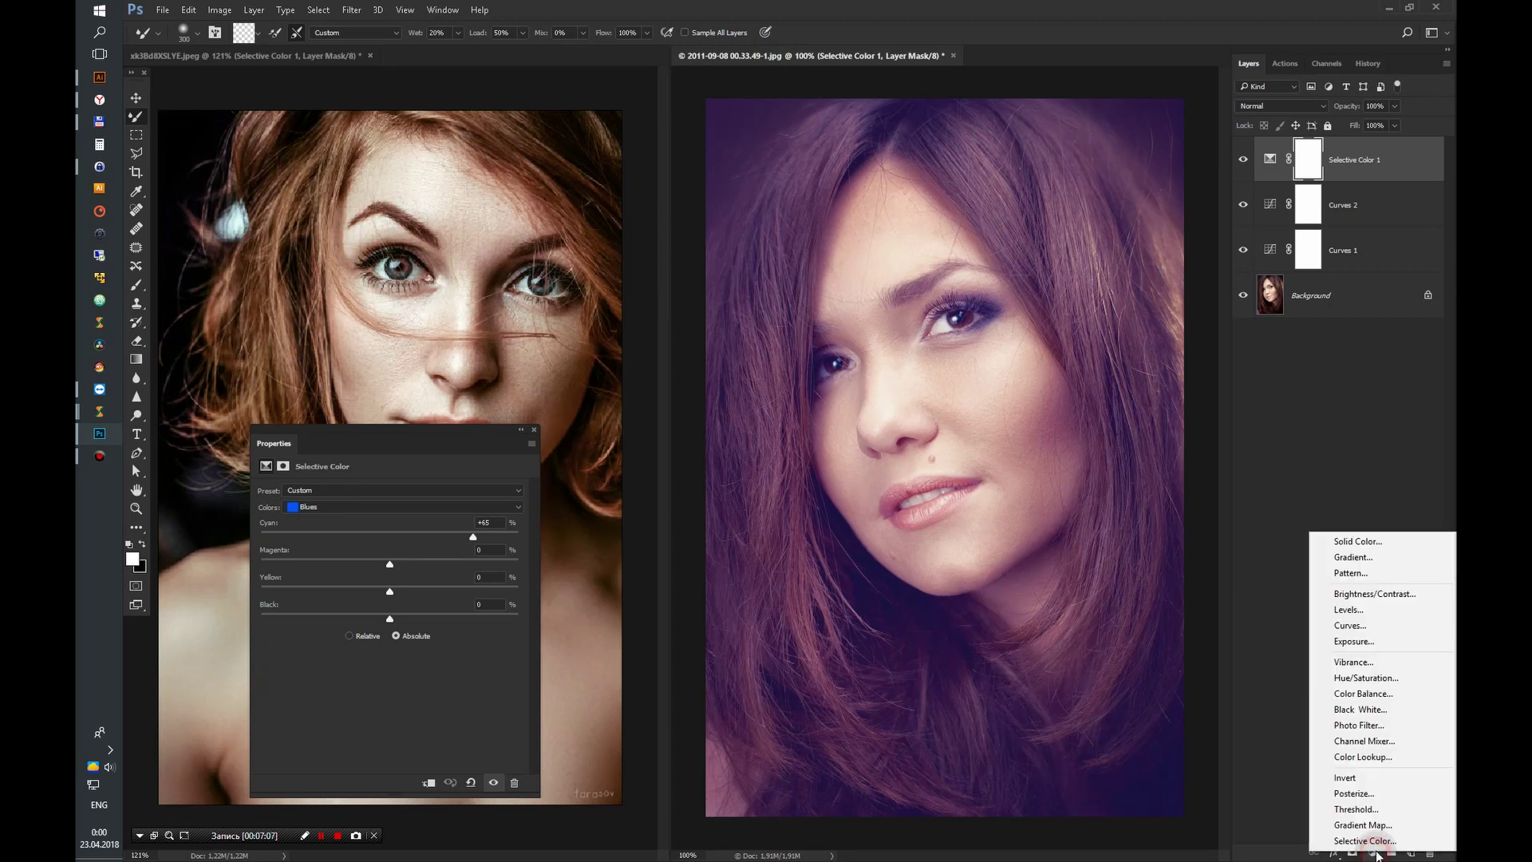
Step: Add a Curves 3 layer with the shadow point nudged down and a highlight point tweaked
left_click(1369, 625)
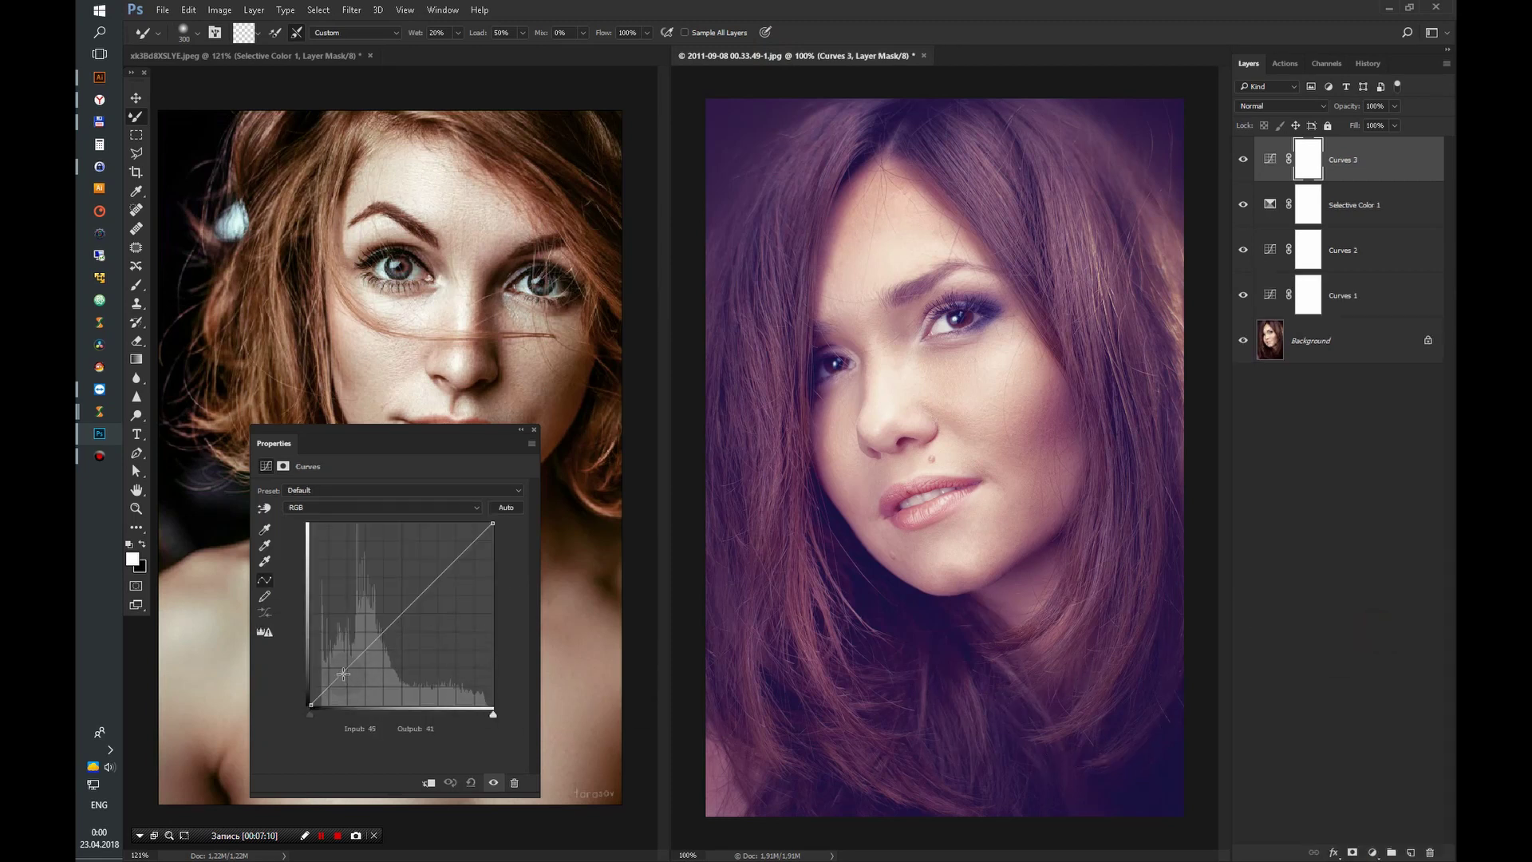
left_click_drag(345, 671, 346, 677)
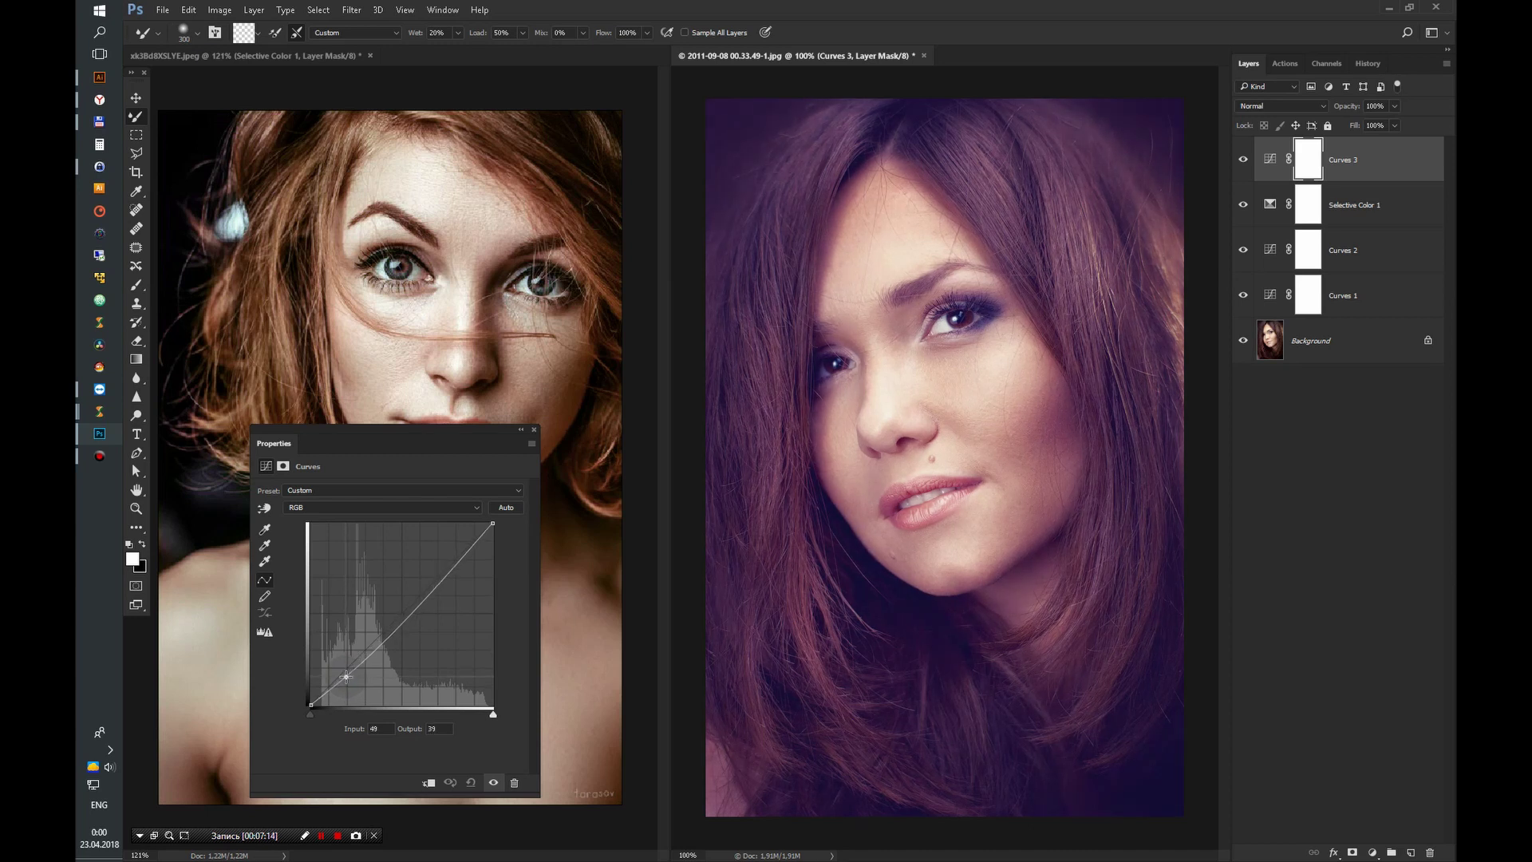
left_click(440, 581)
left_click_drag(439, 581, 434, 578)
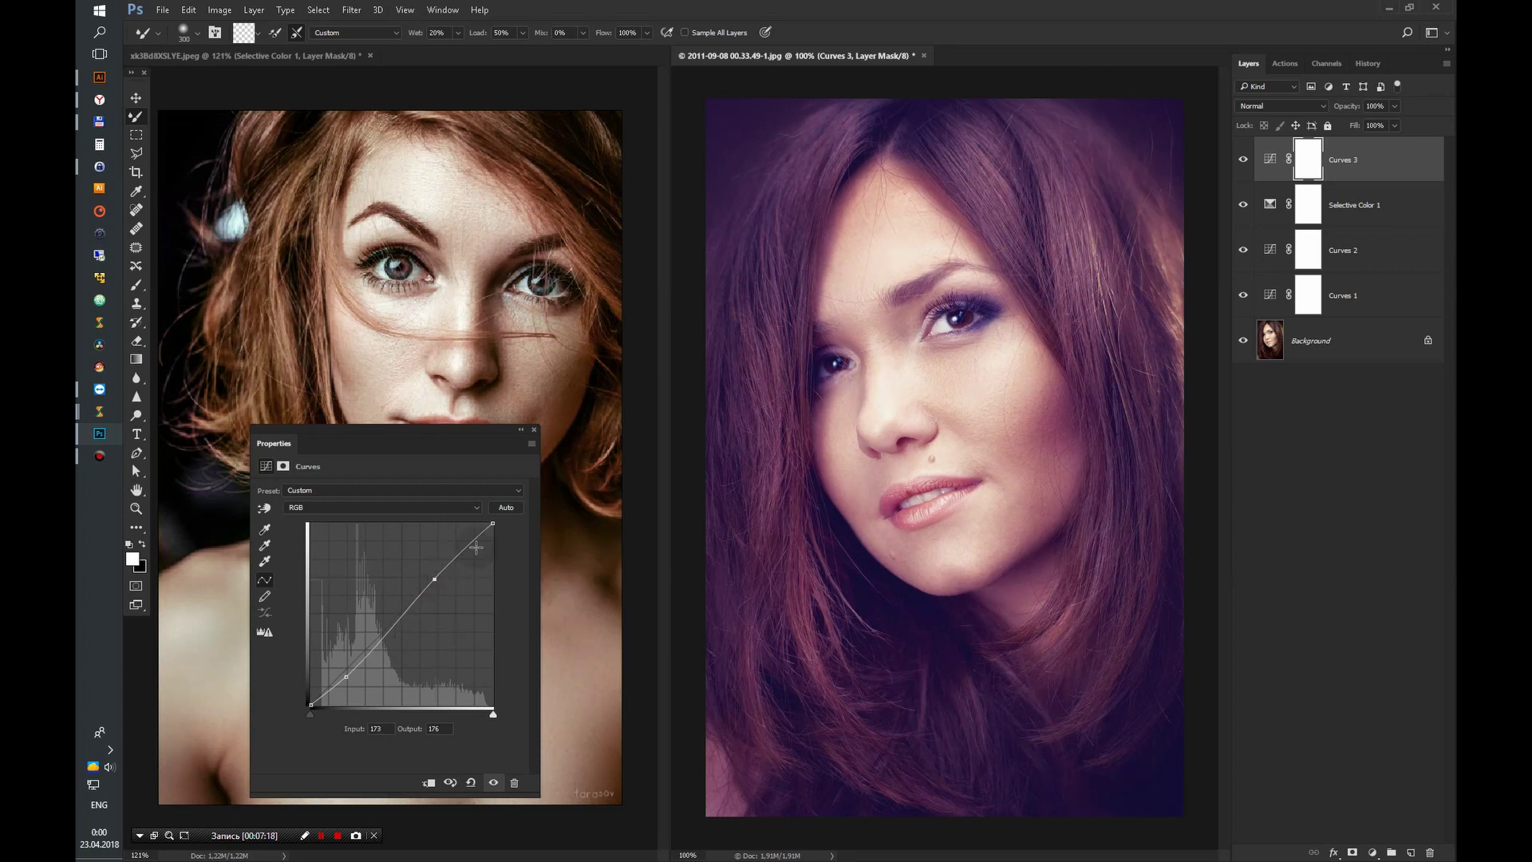
left_click(533, 432)
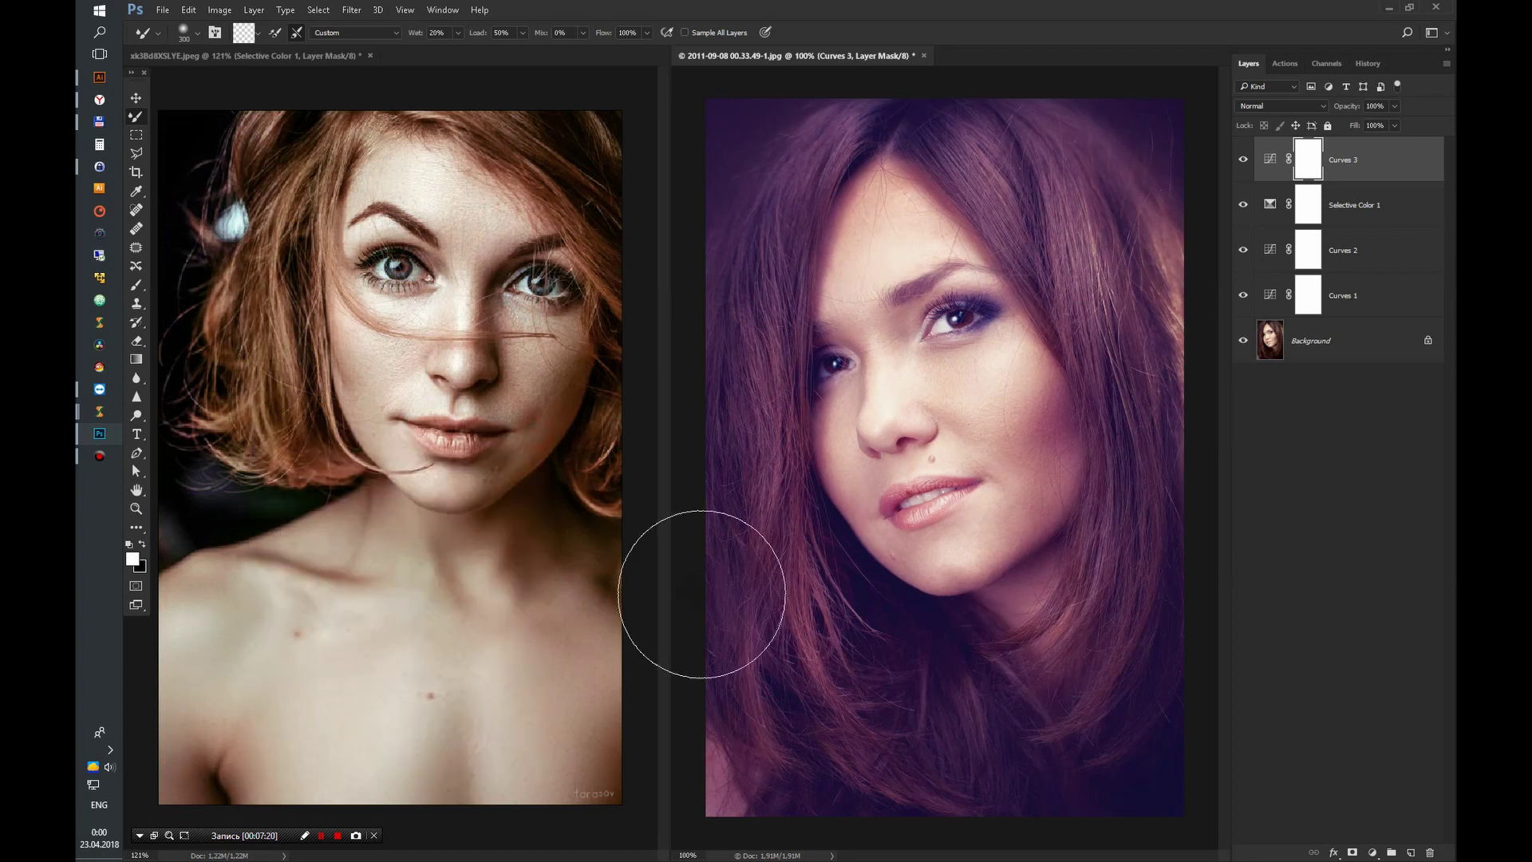
Step: In the redhead document, group the three adjustment layers into Group 1 and hide it
left_click(221, 58)
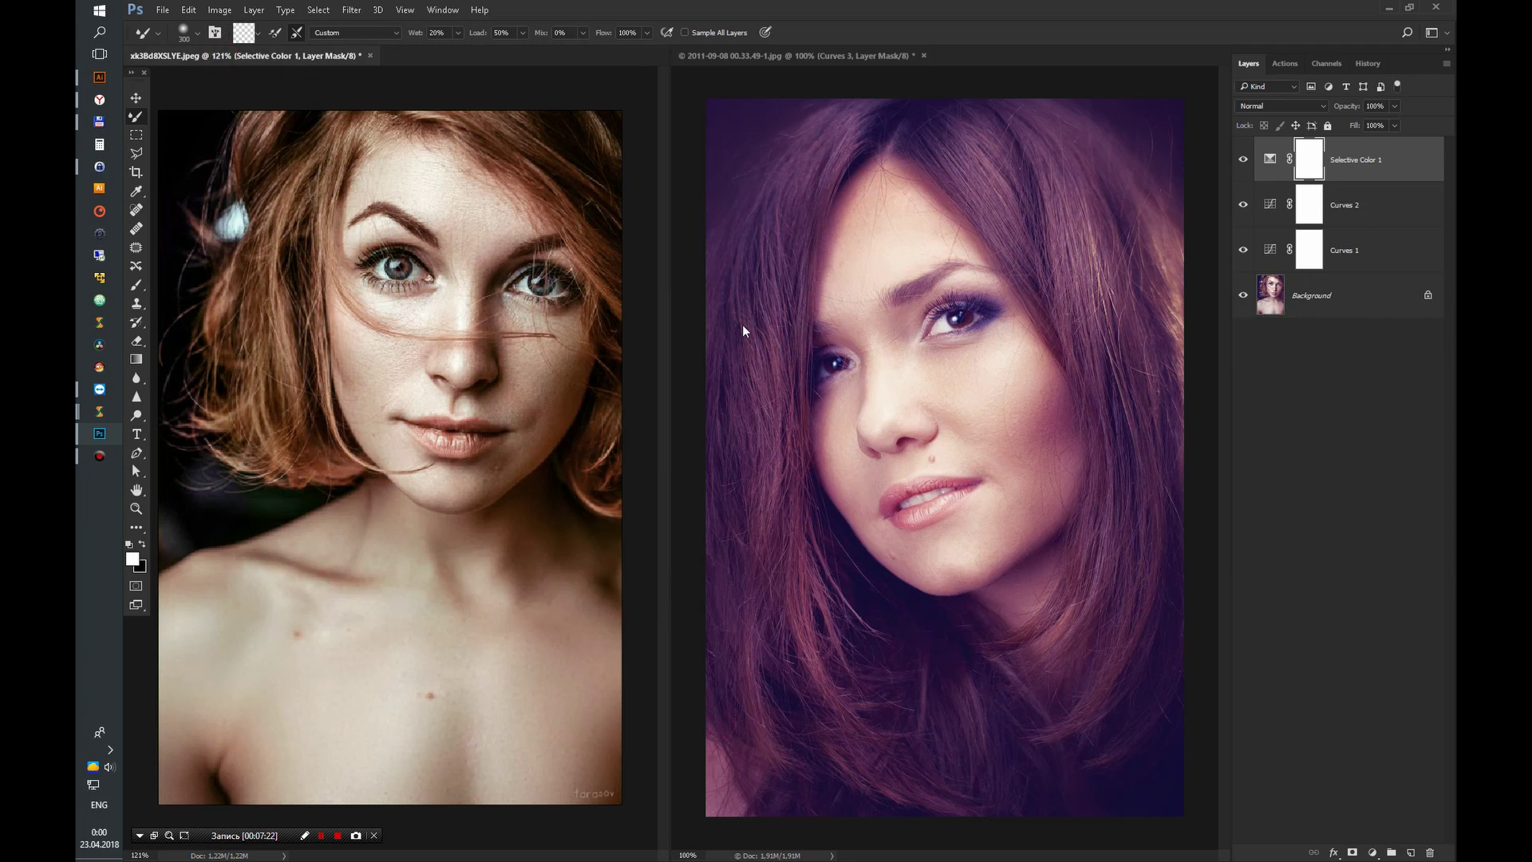
left_click(1374, 256, "shift")
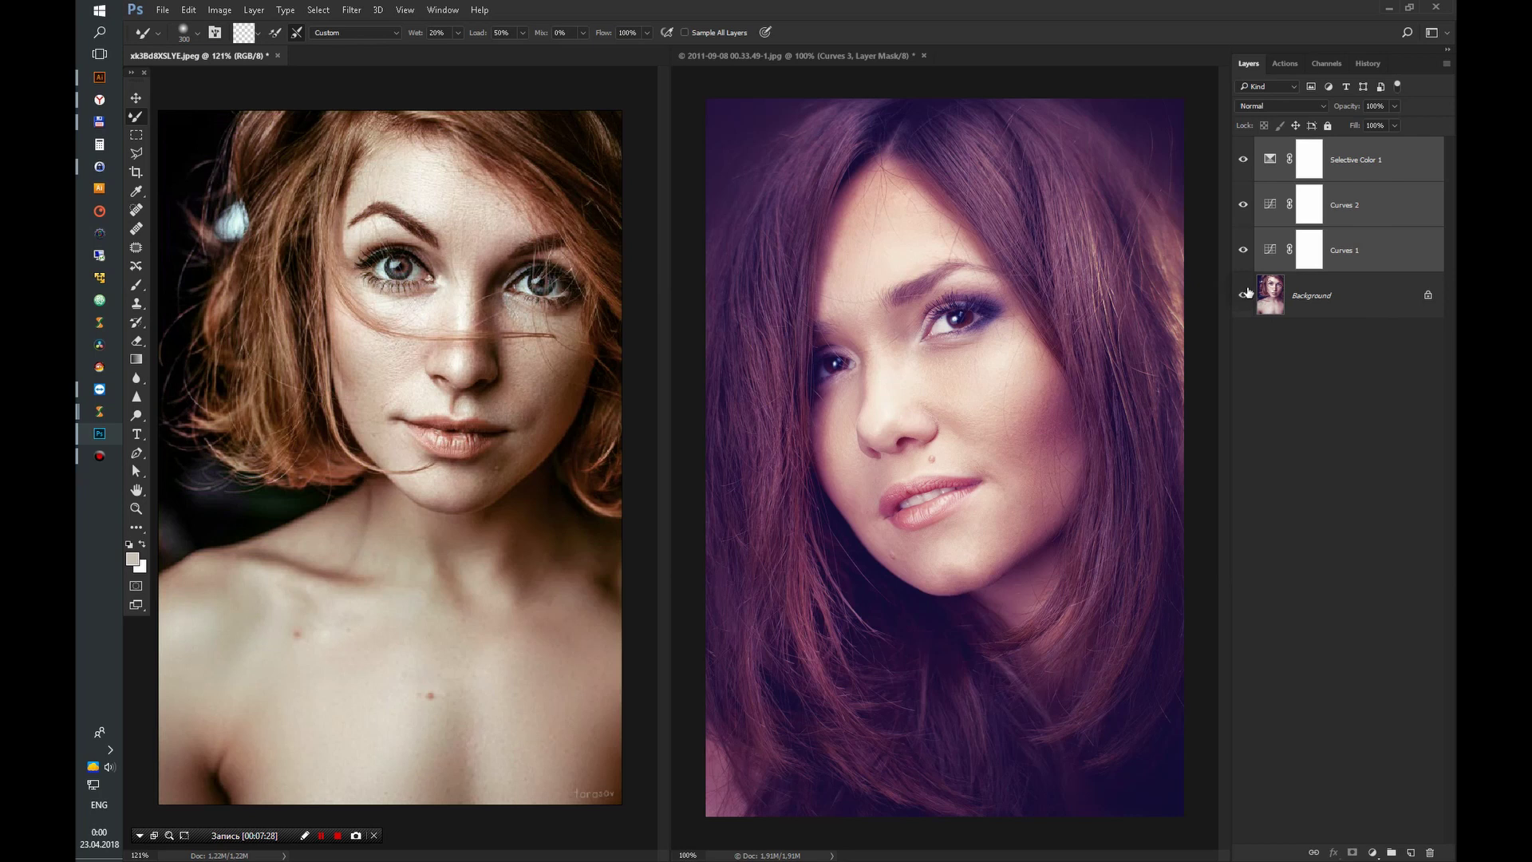
key("ctrl+g")
left_click(1243, 146)
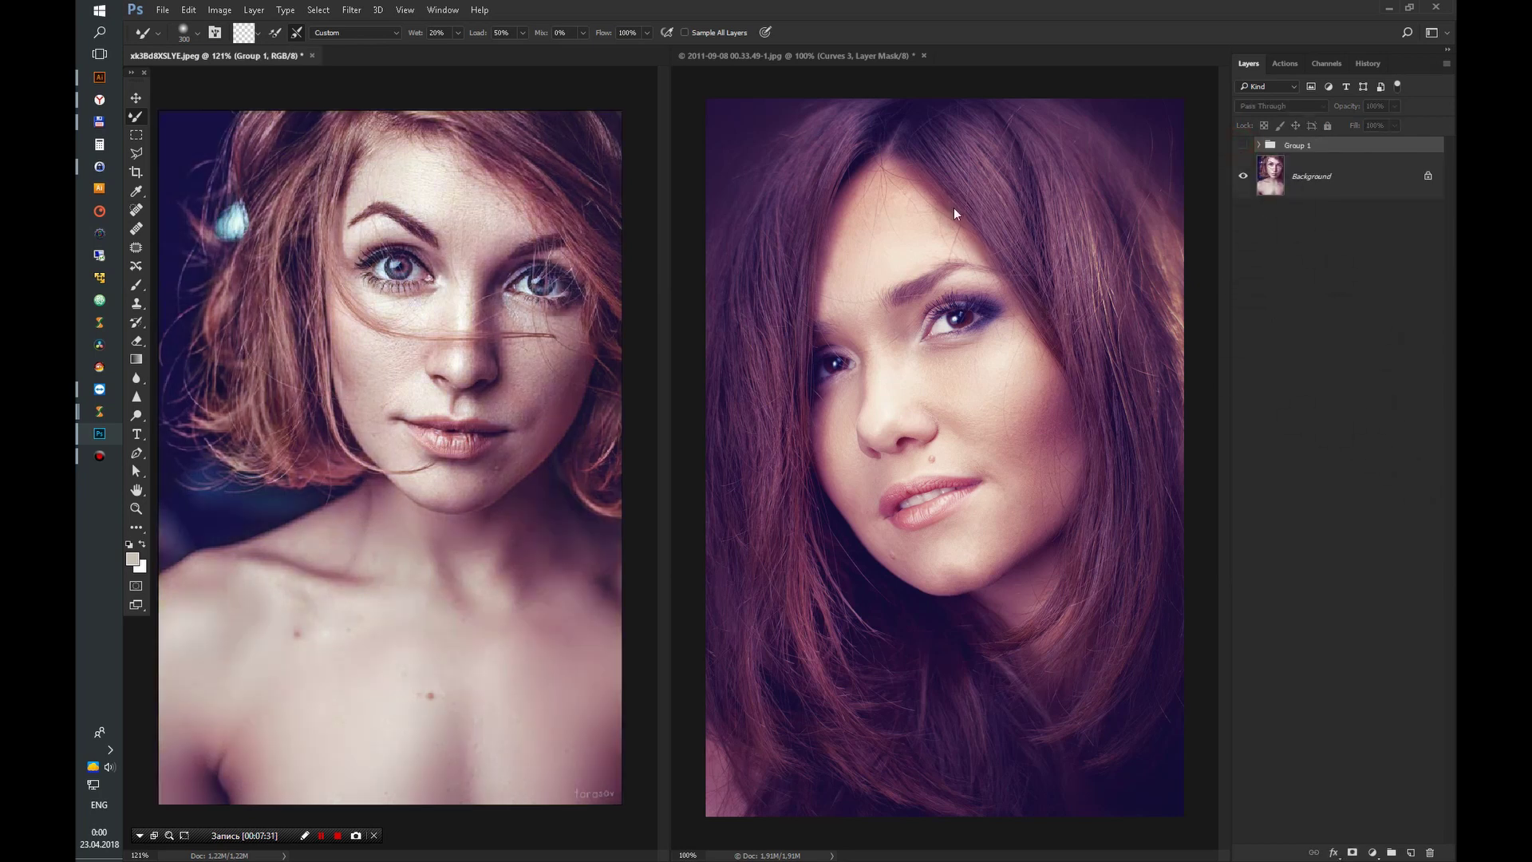
Step: On the brunette portrait, compare Selective Color 1 and Curves 3, then set Curves 3 opacity to 65%
left_click(821, 68)
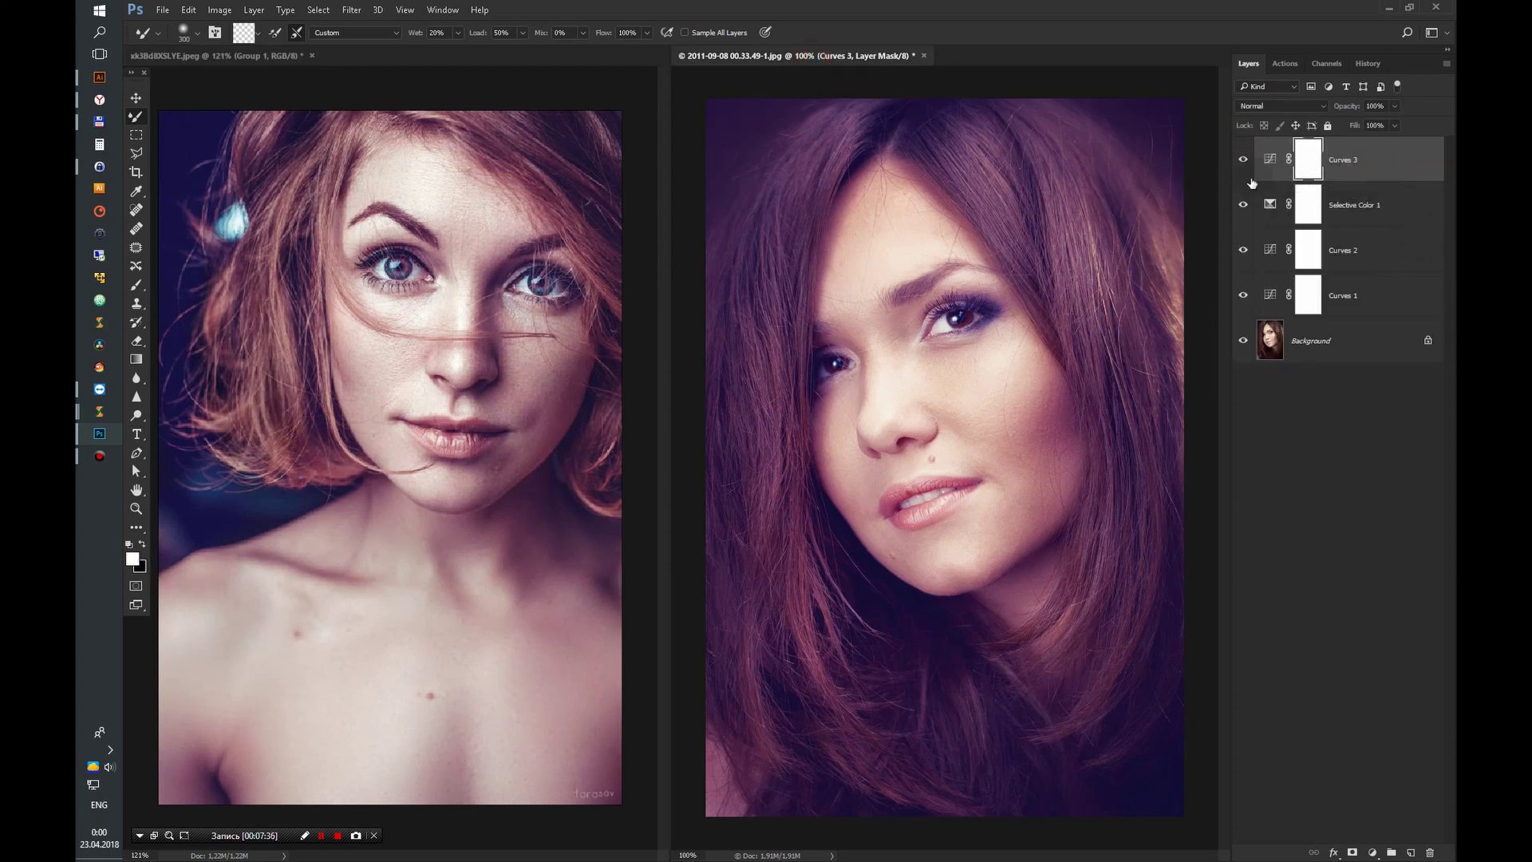
left_click(1243, 204)
left_click(1243, 204)
left_click(1245, 161)
left_click(1244, 161)
left_click(1245, 159)
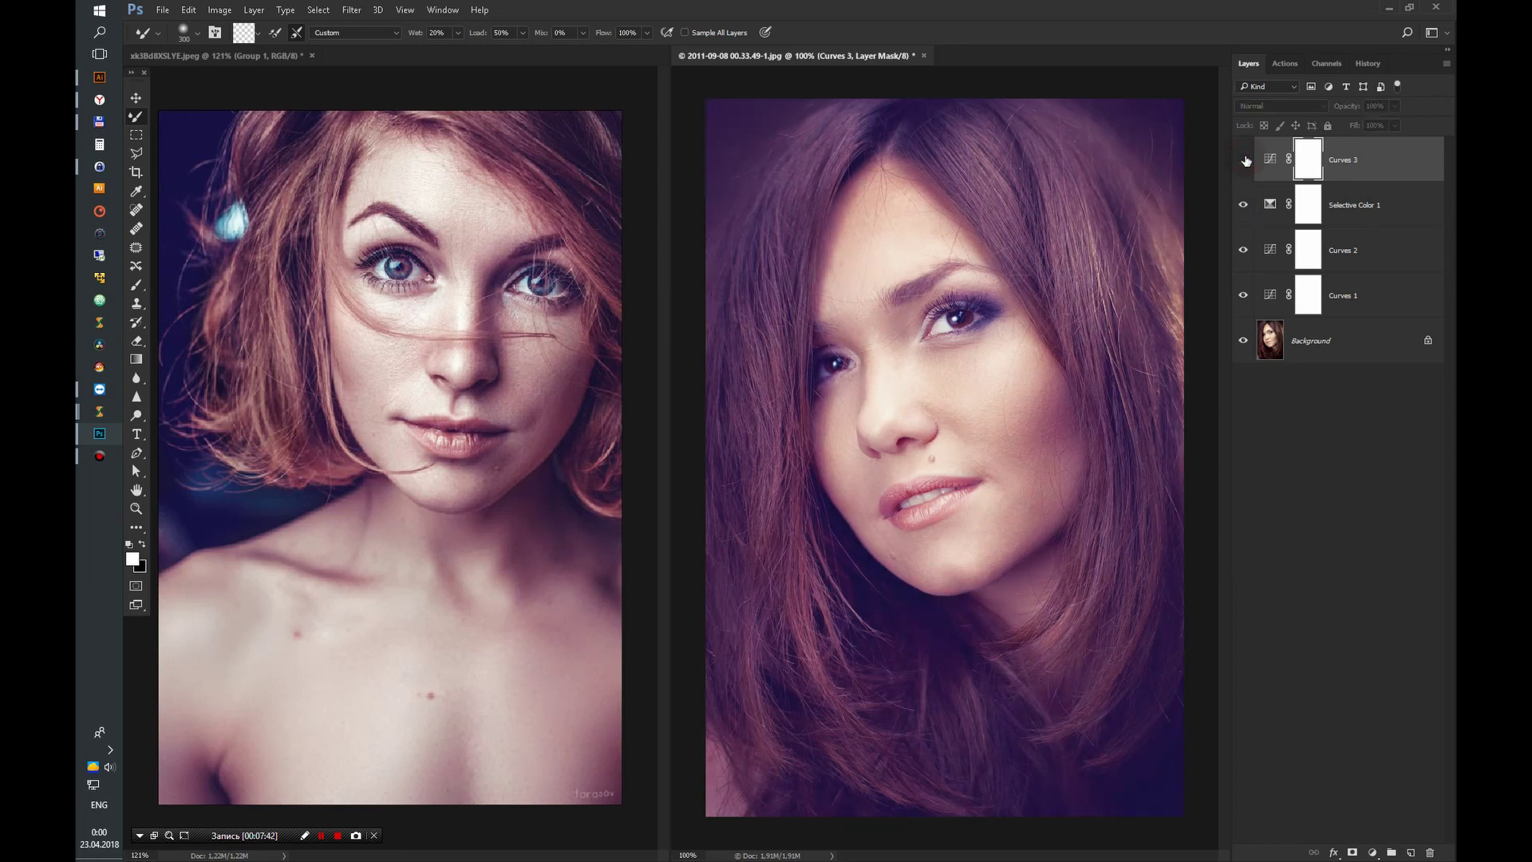
left_click(1245, 161)
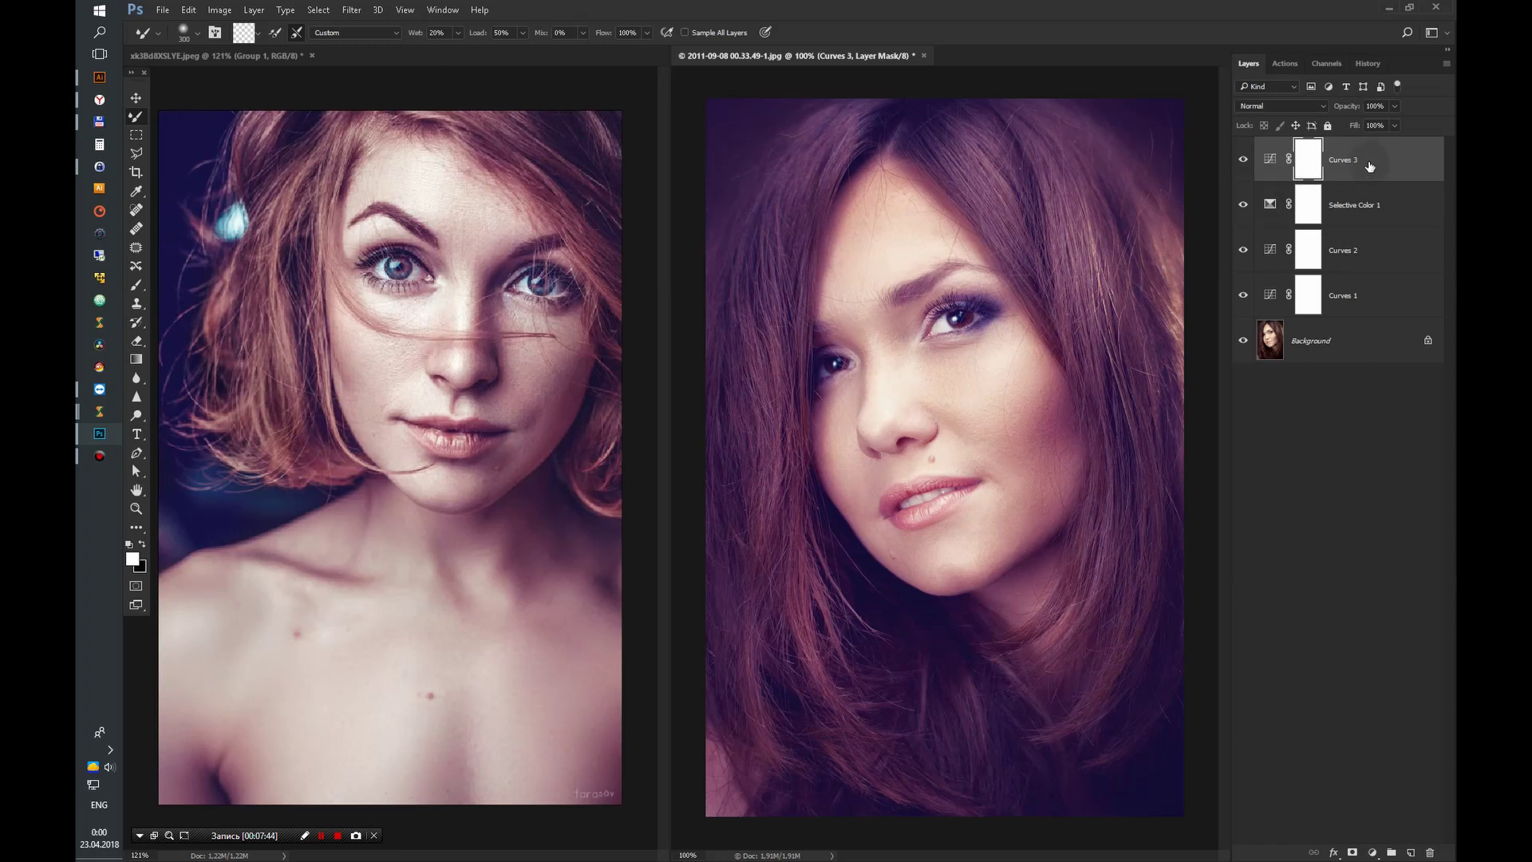
left_click(1395, 105)
left_click_drag(1372, 128, 1373, 128)
Step: Stamp all visible layers into a merged Layer 1 and collapse the Frequency Separation 16Bit action
left_click(1321, 268)
key("ctrl+shift+alt+e")
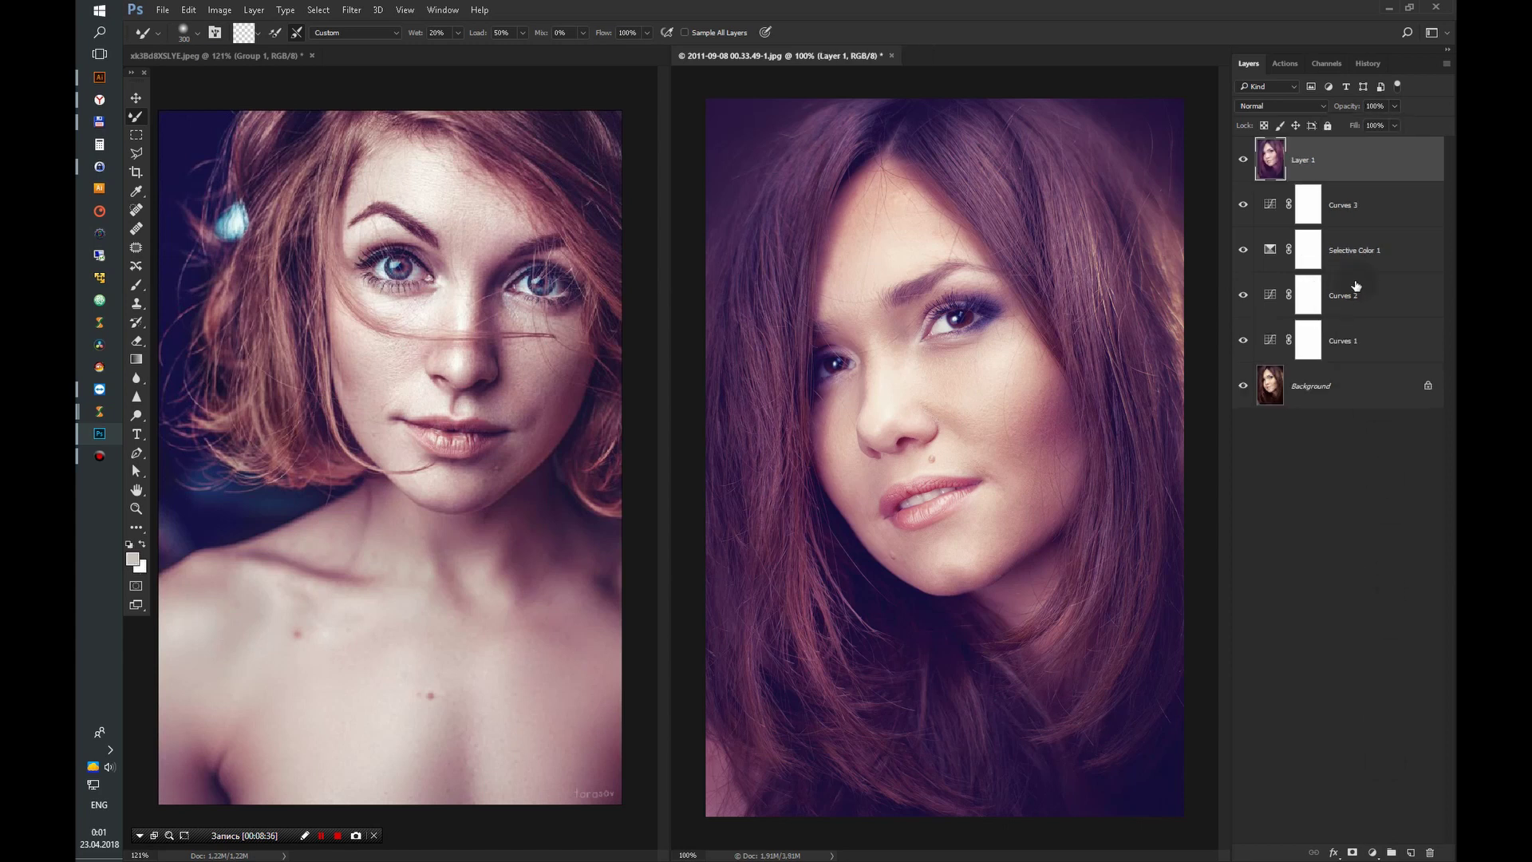
left_click(1296, 66)
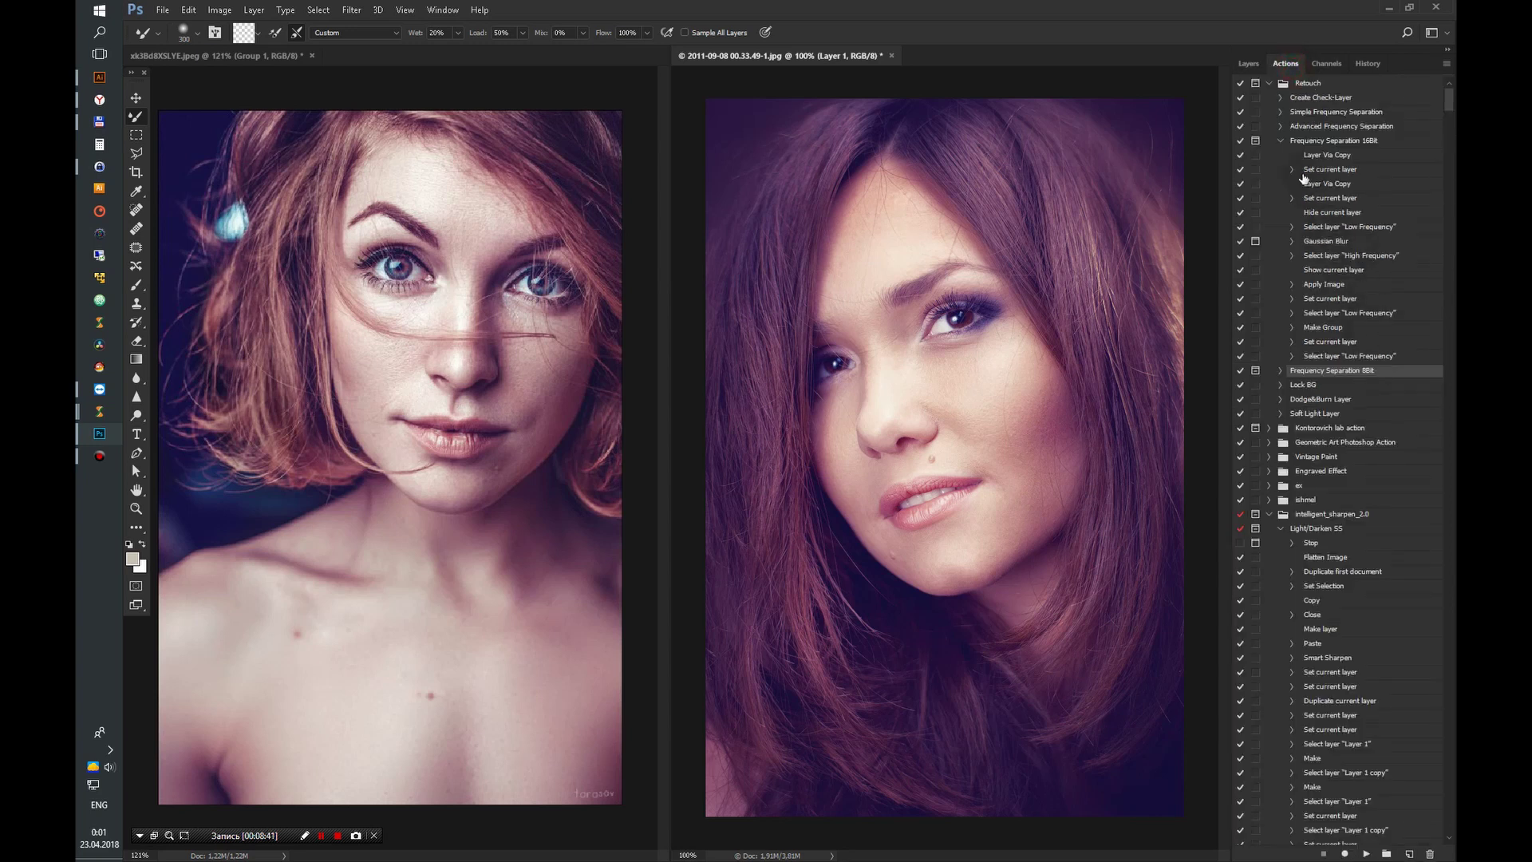
left_click(1281, 140)
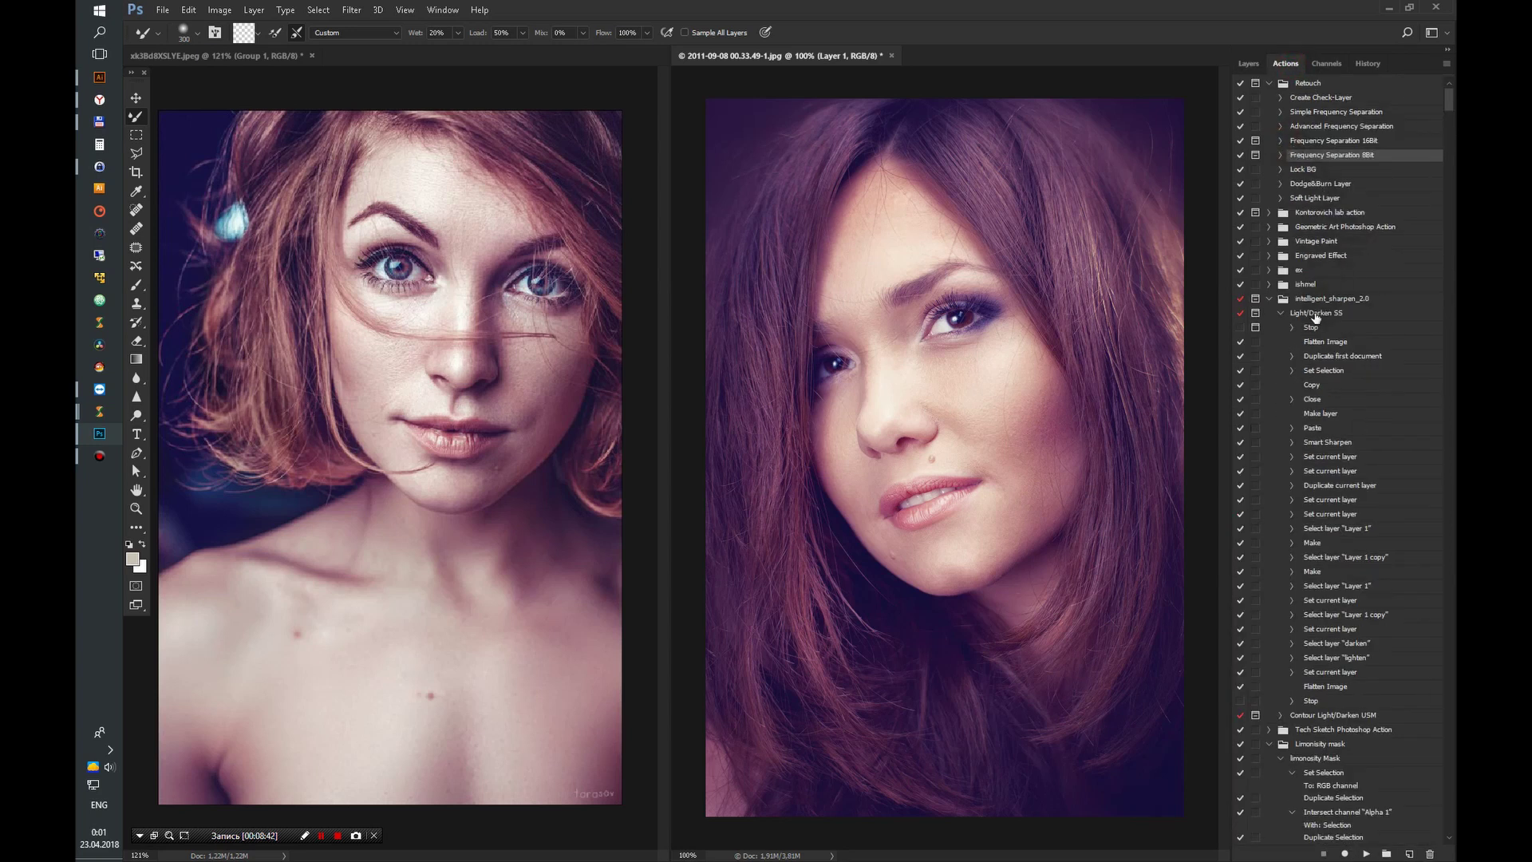
Step: Select the Limonisity mask action set, toggle its dialog prompts, and switch Actions to Button Mode
left_click(1339, 744)
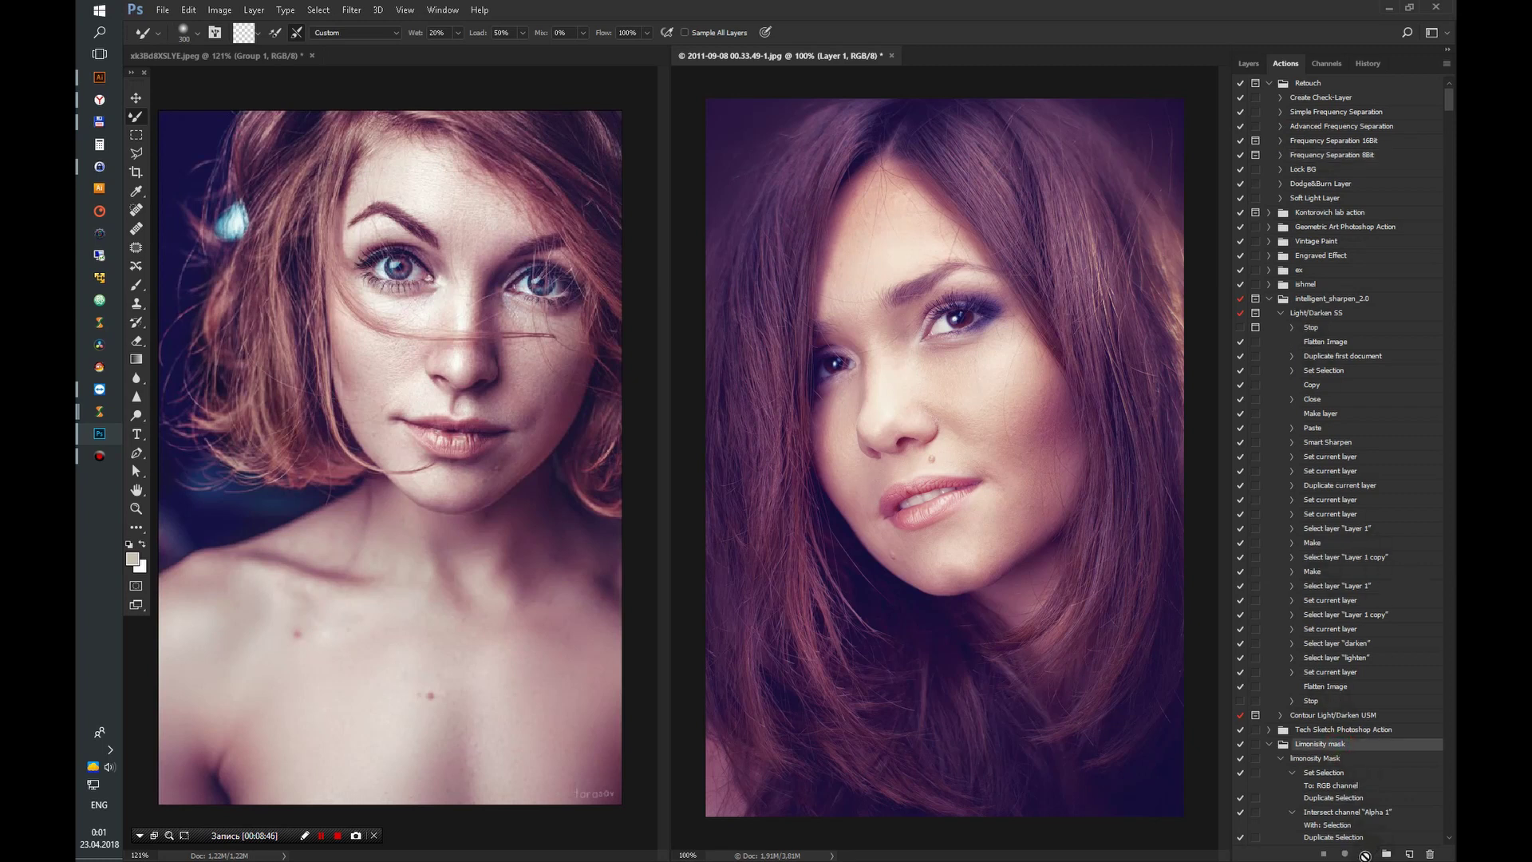
left_click(1257, 745)
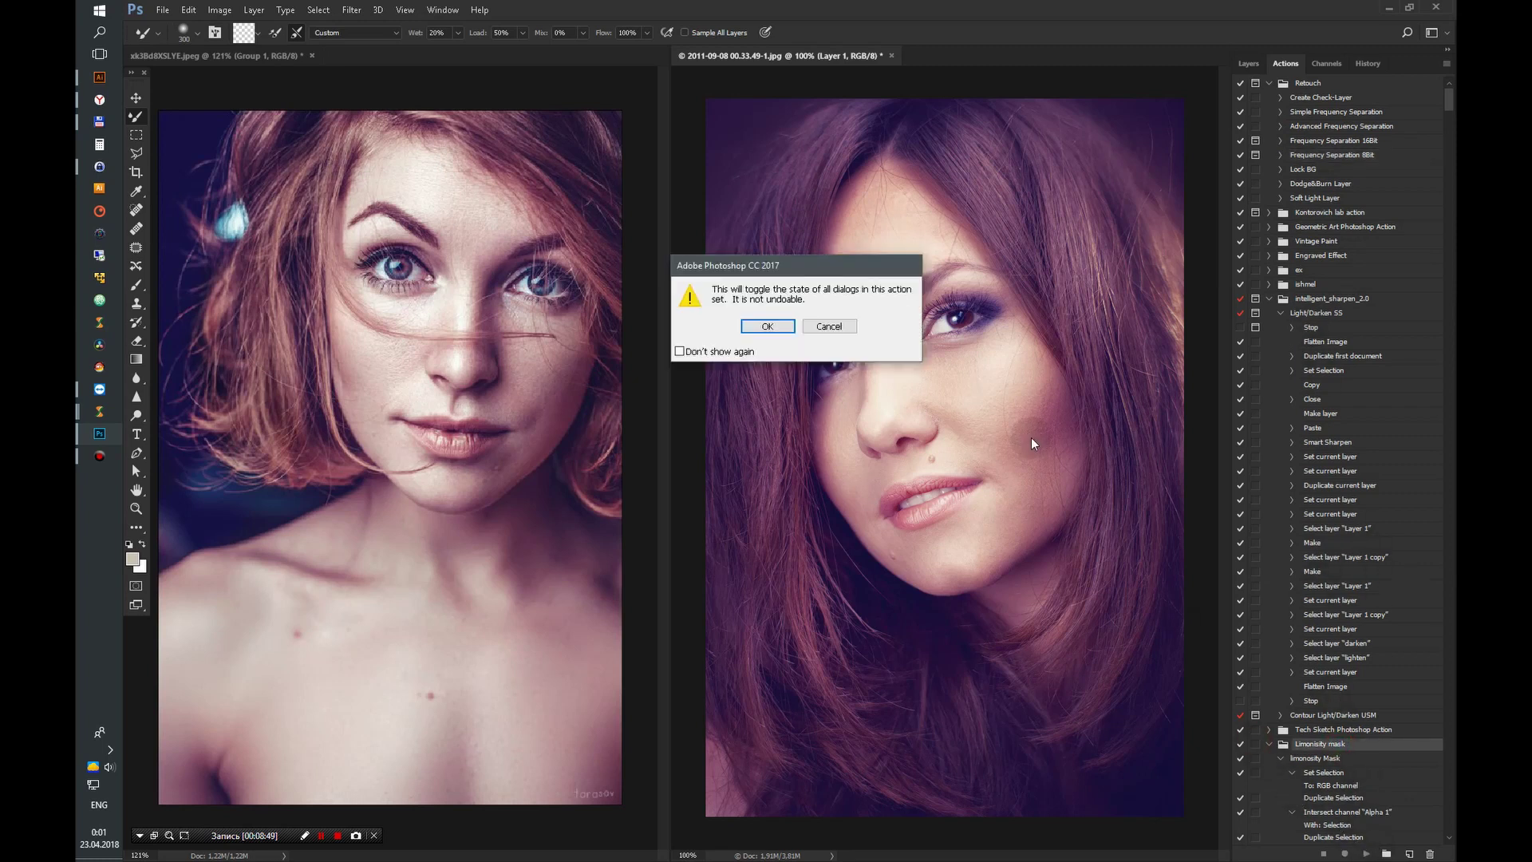
left_click(830, 326)
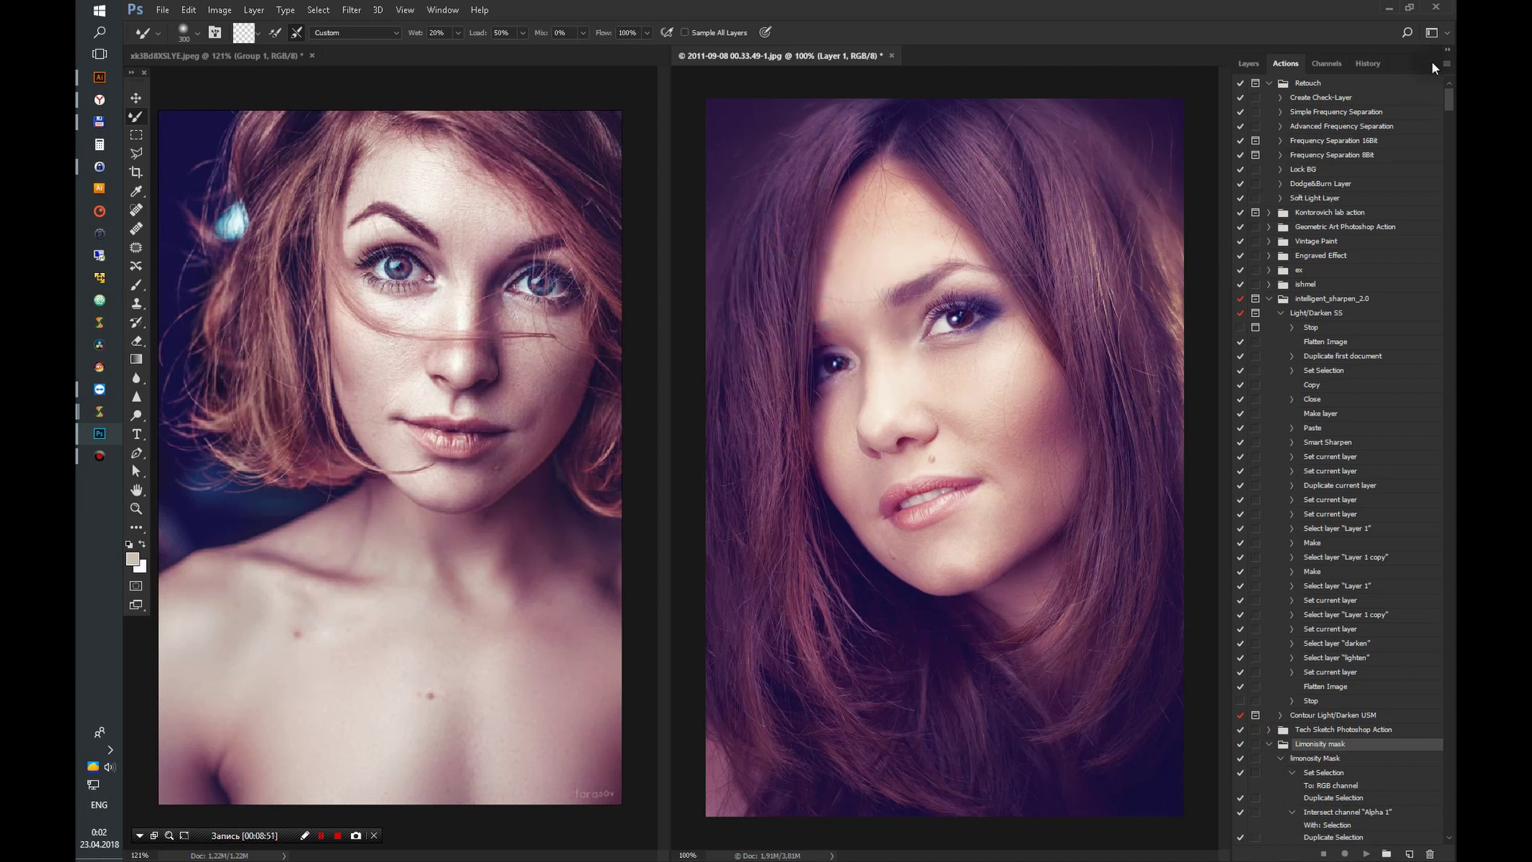
left_click(1264, 68)
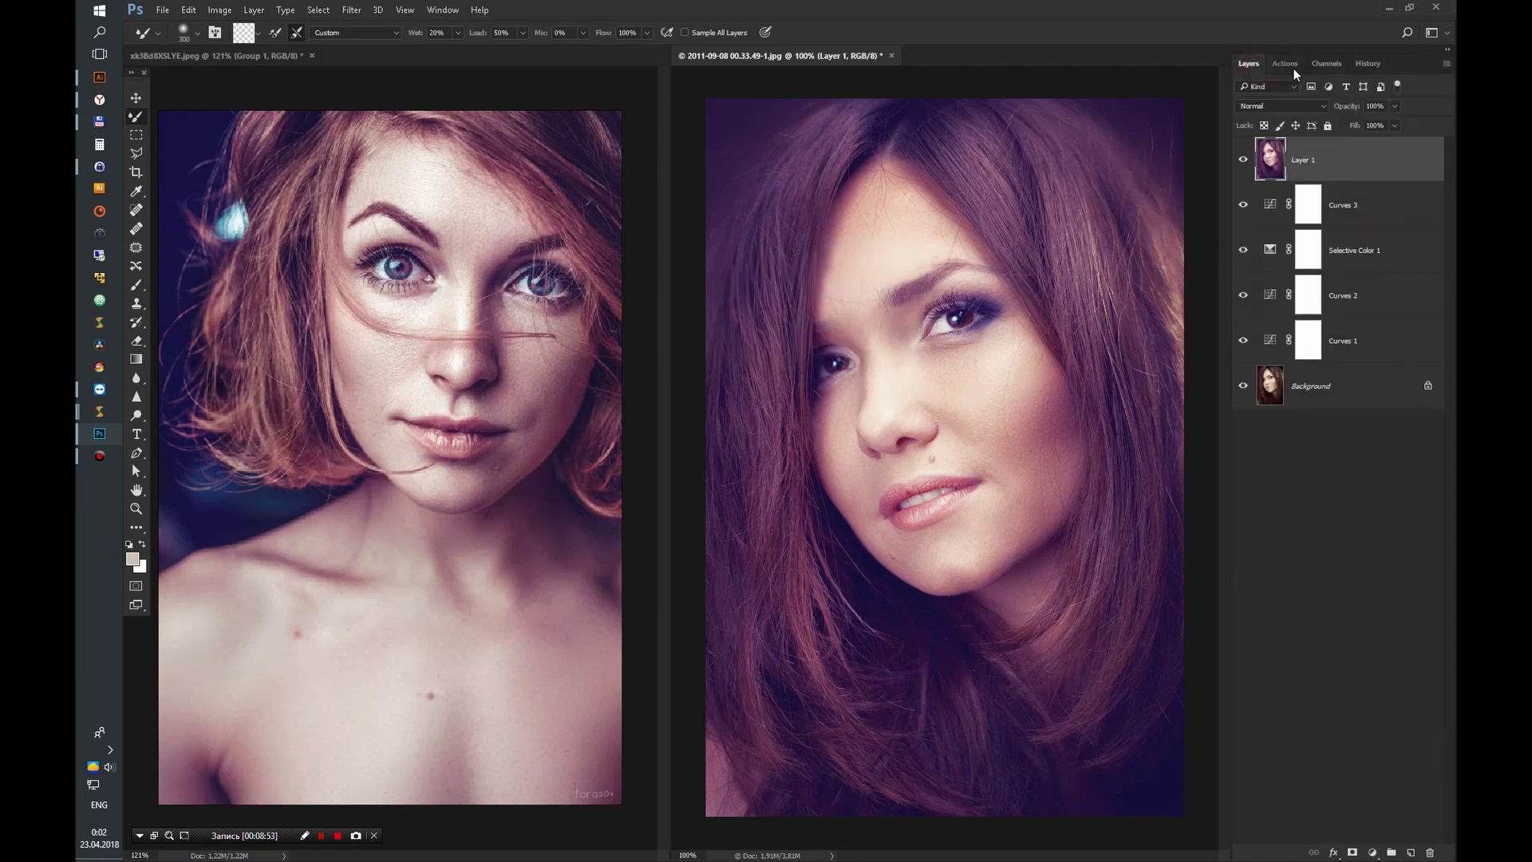
left_click(1293, 67)
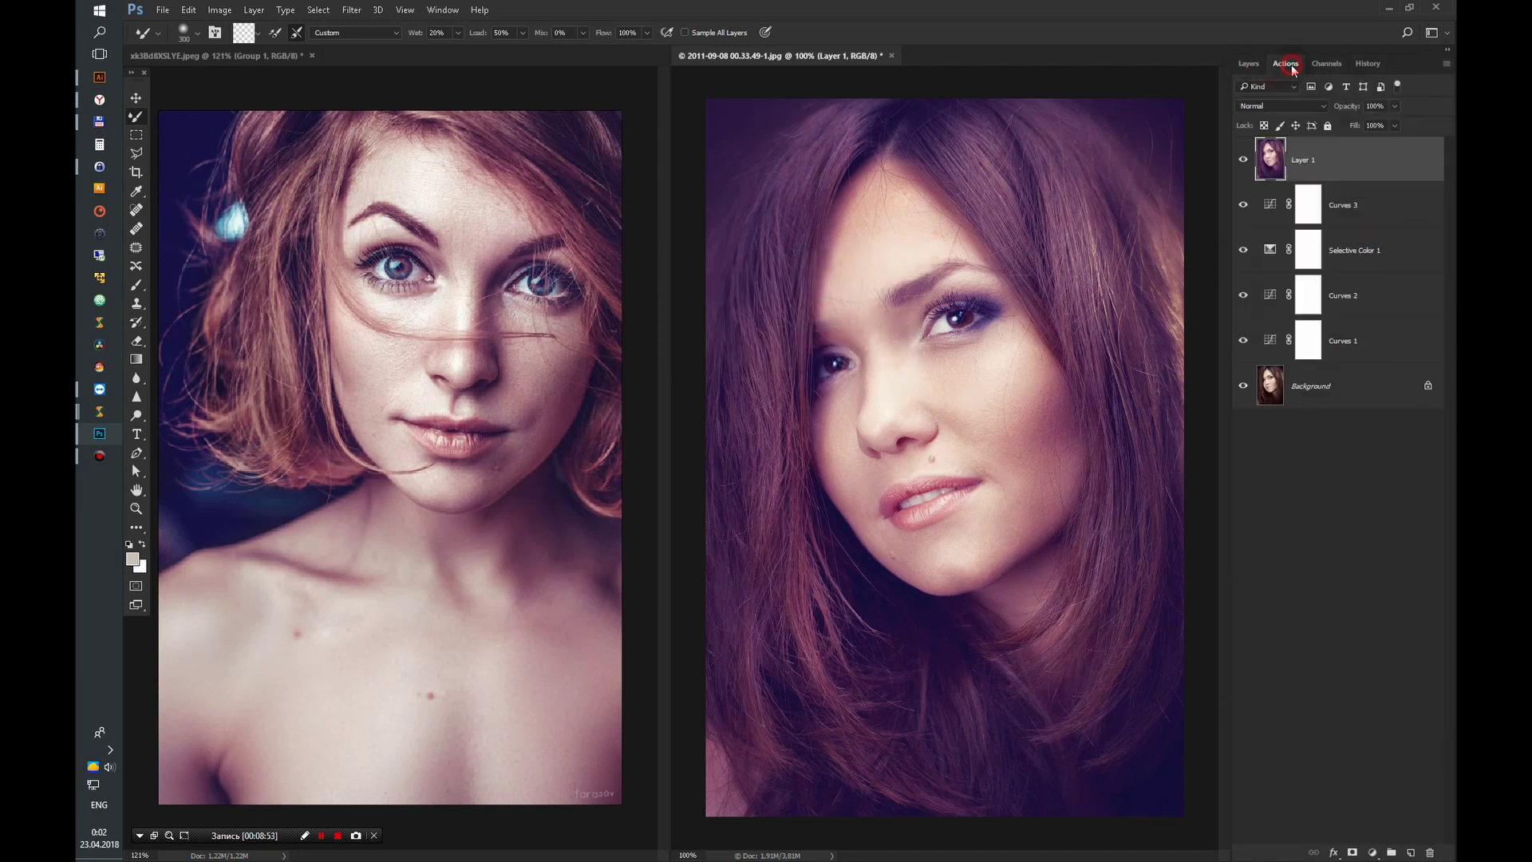
left_click(1448, 64)
left_click(1413, 73)
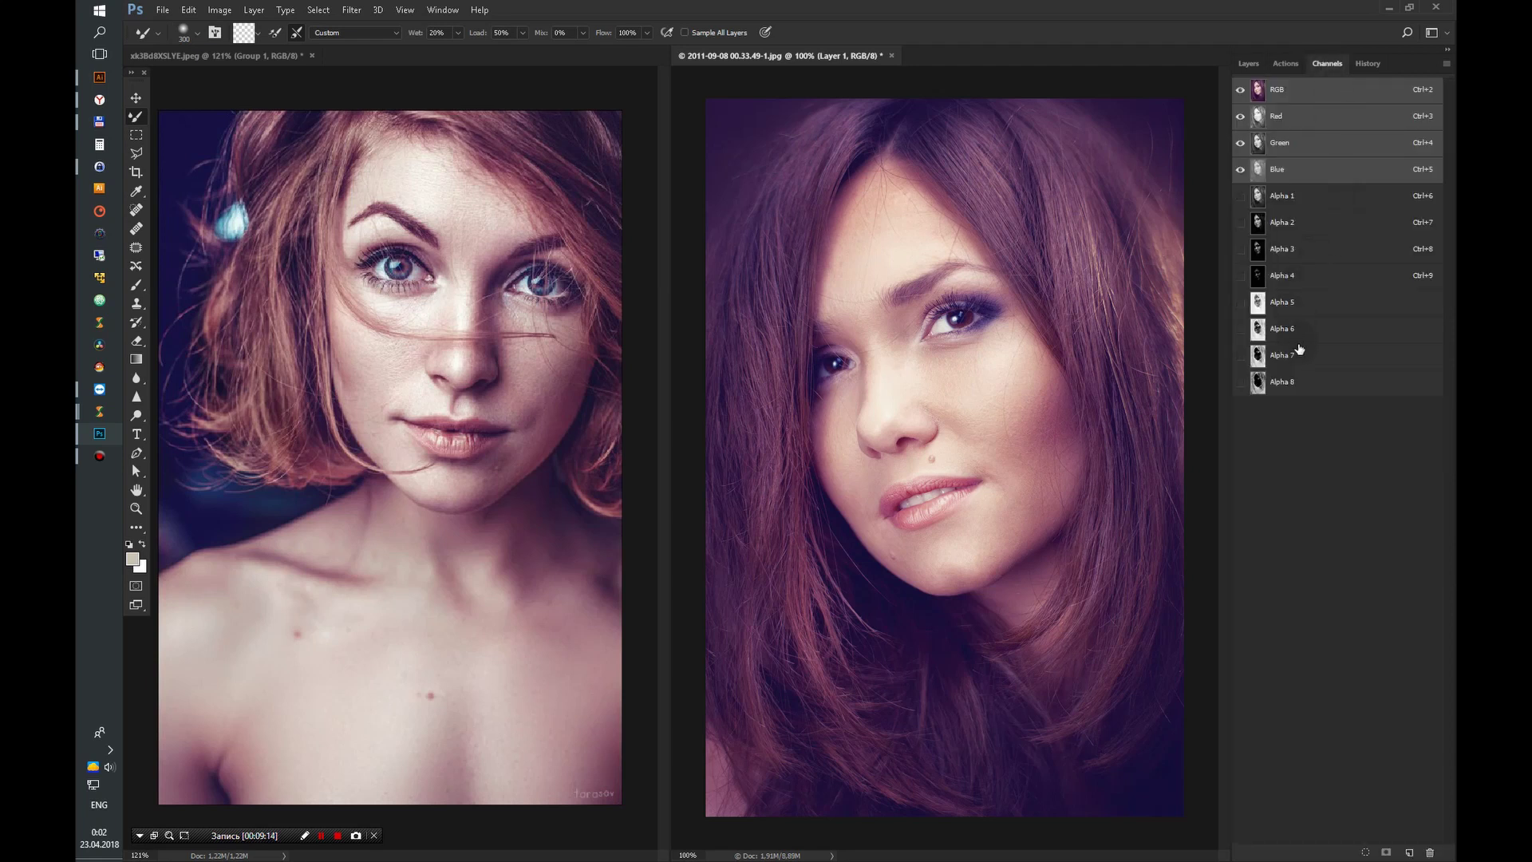
Step: Load an alpha channel as a highlights selection and add a Curves 4 layer masked to it
left_click_drag(1300, 349, 1265, 291)
left_click(1257, 257, "ctrl")
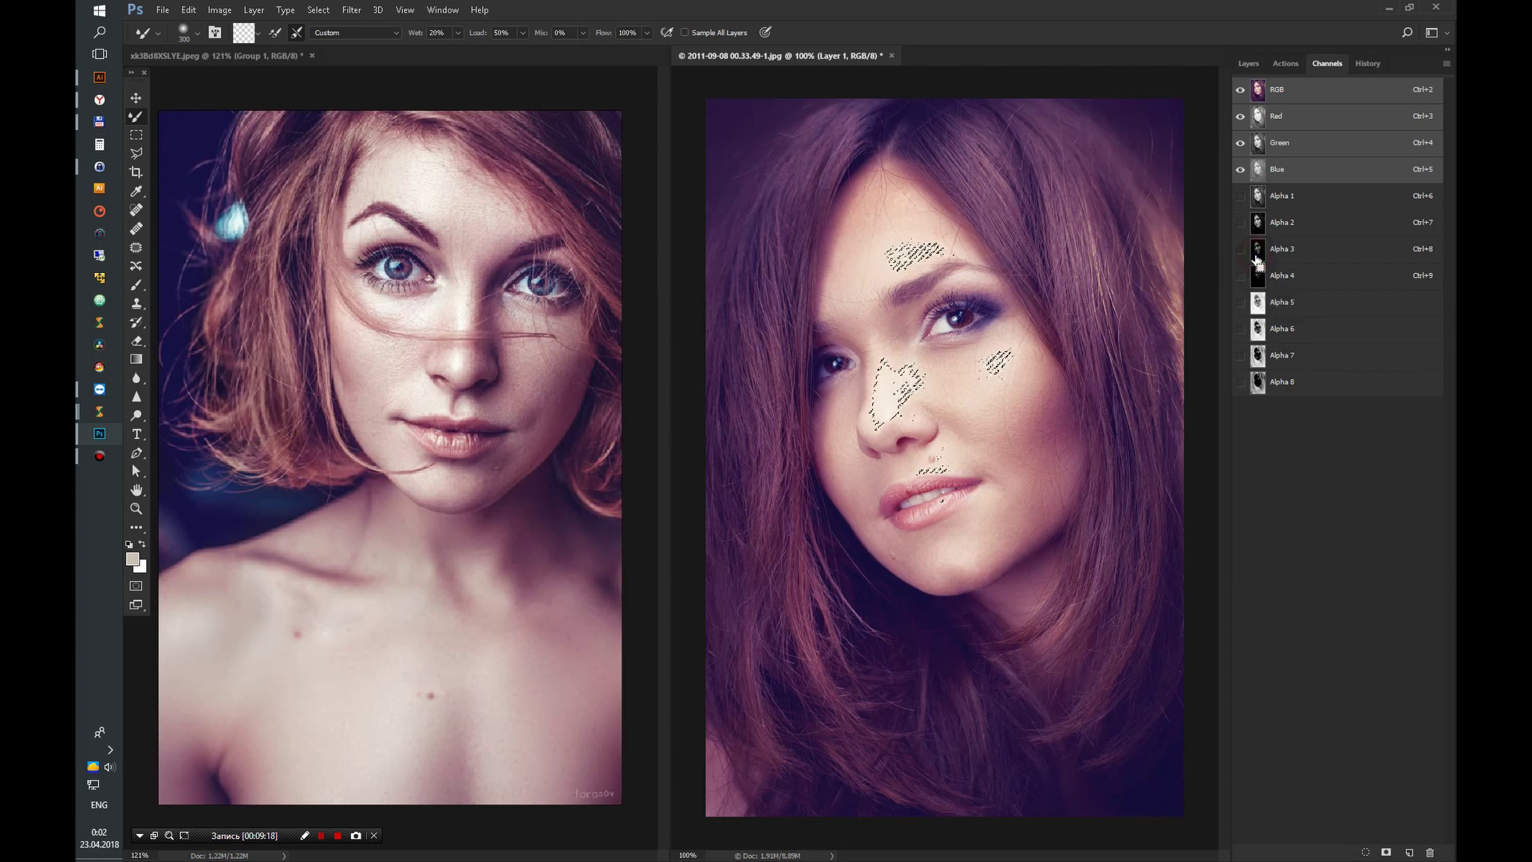
left_click(1246, 63)
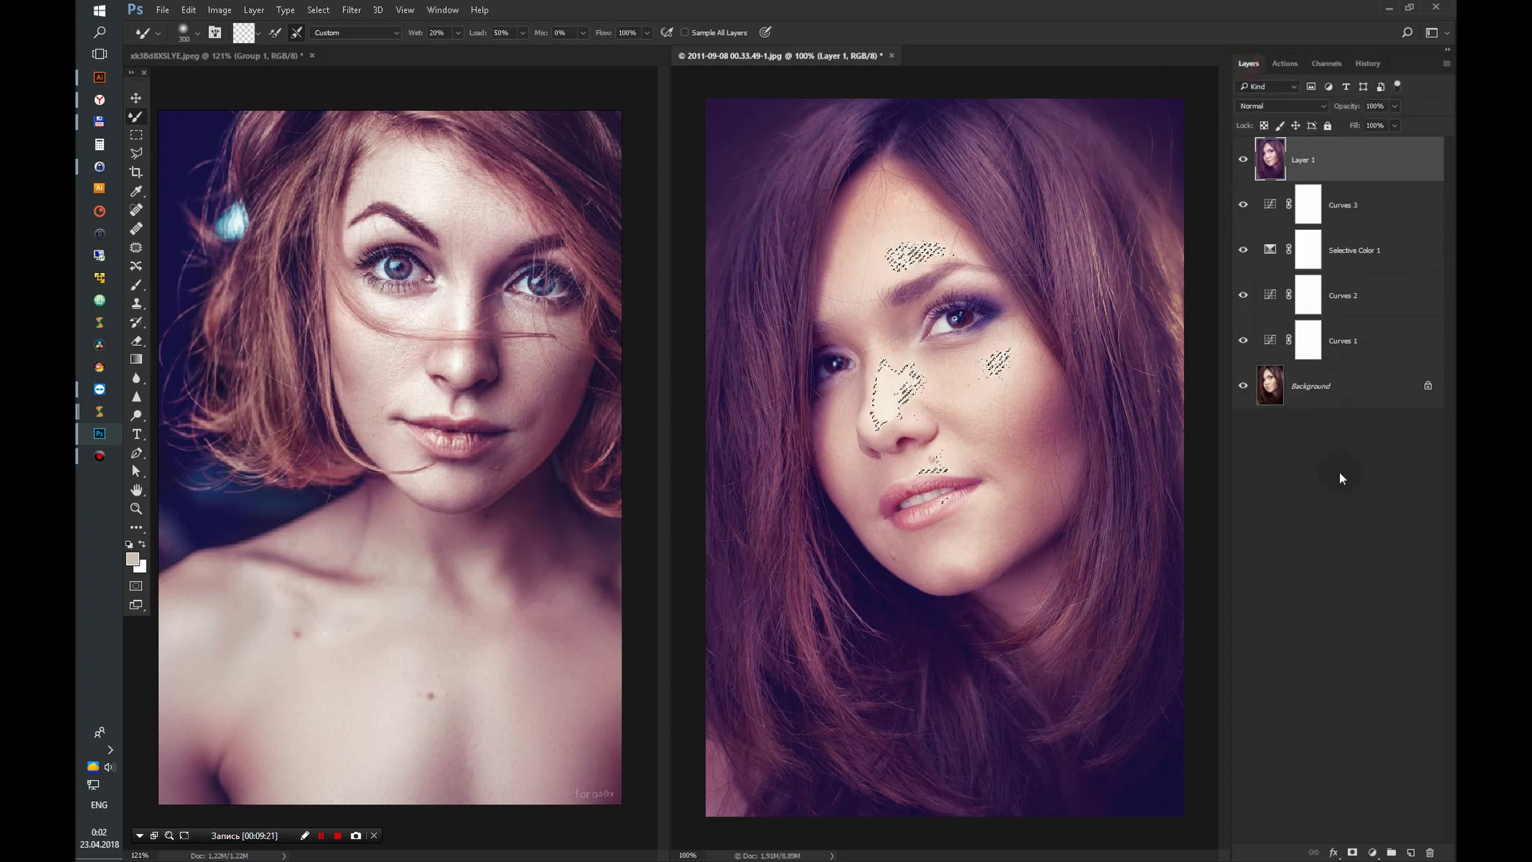
left_click(1373, 853)
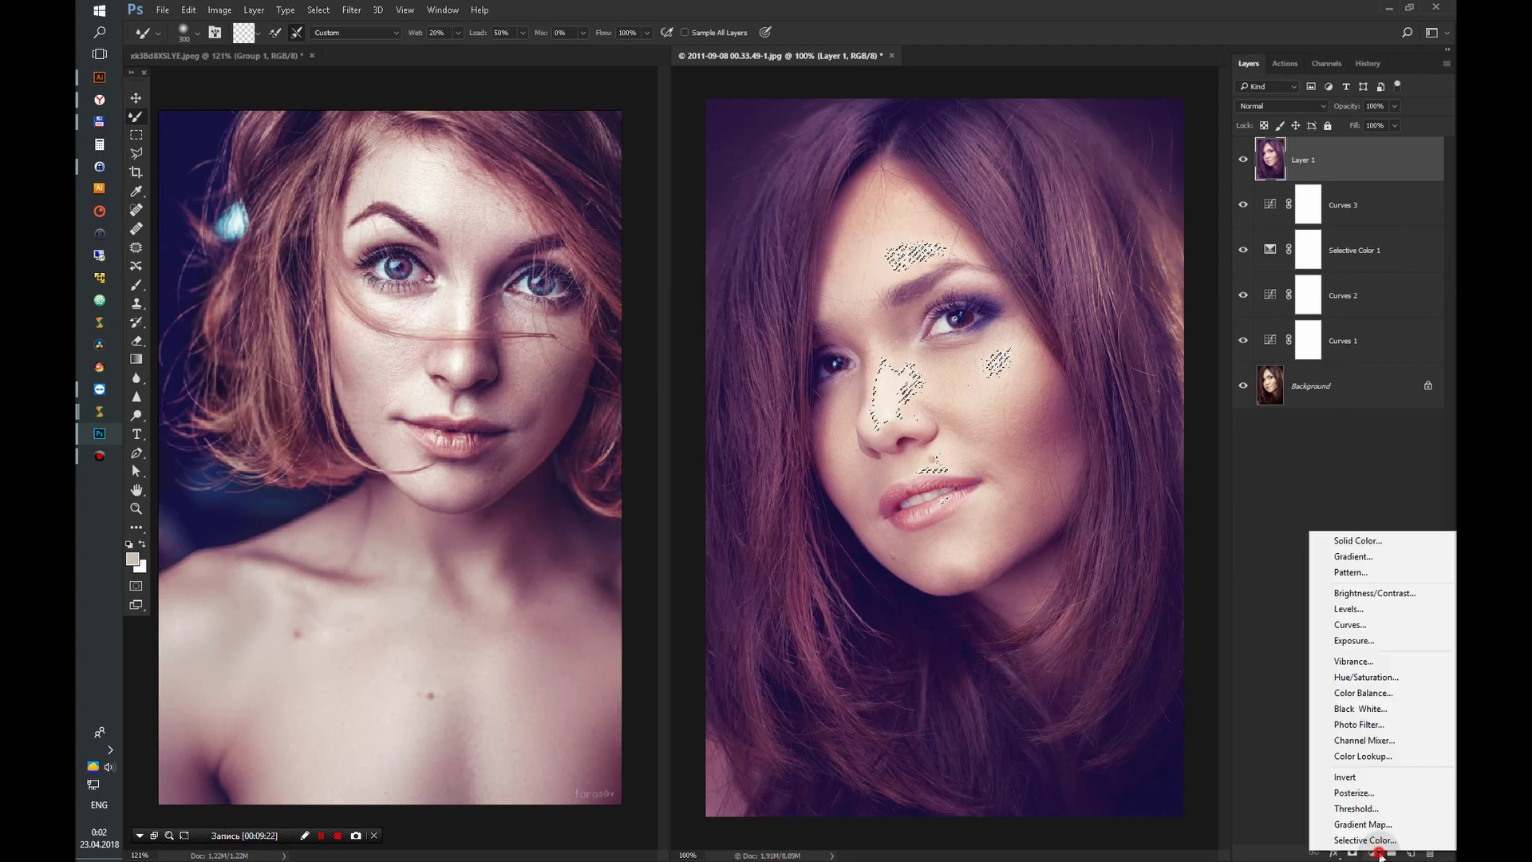
left_click(1349, 624)
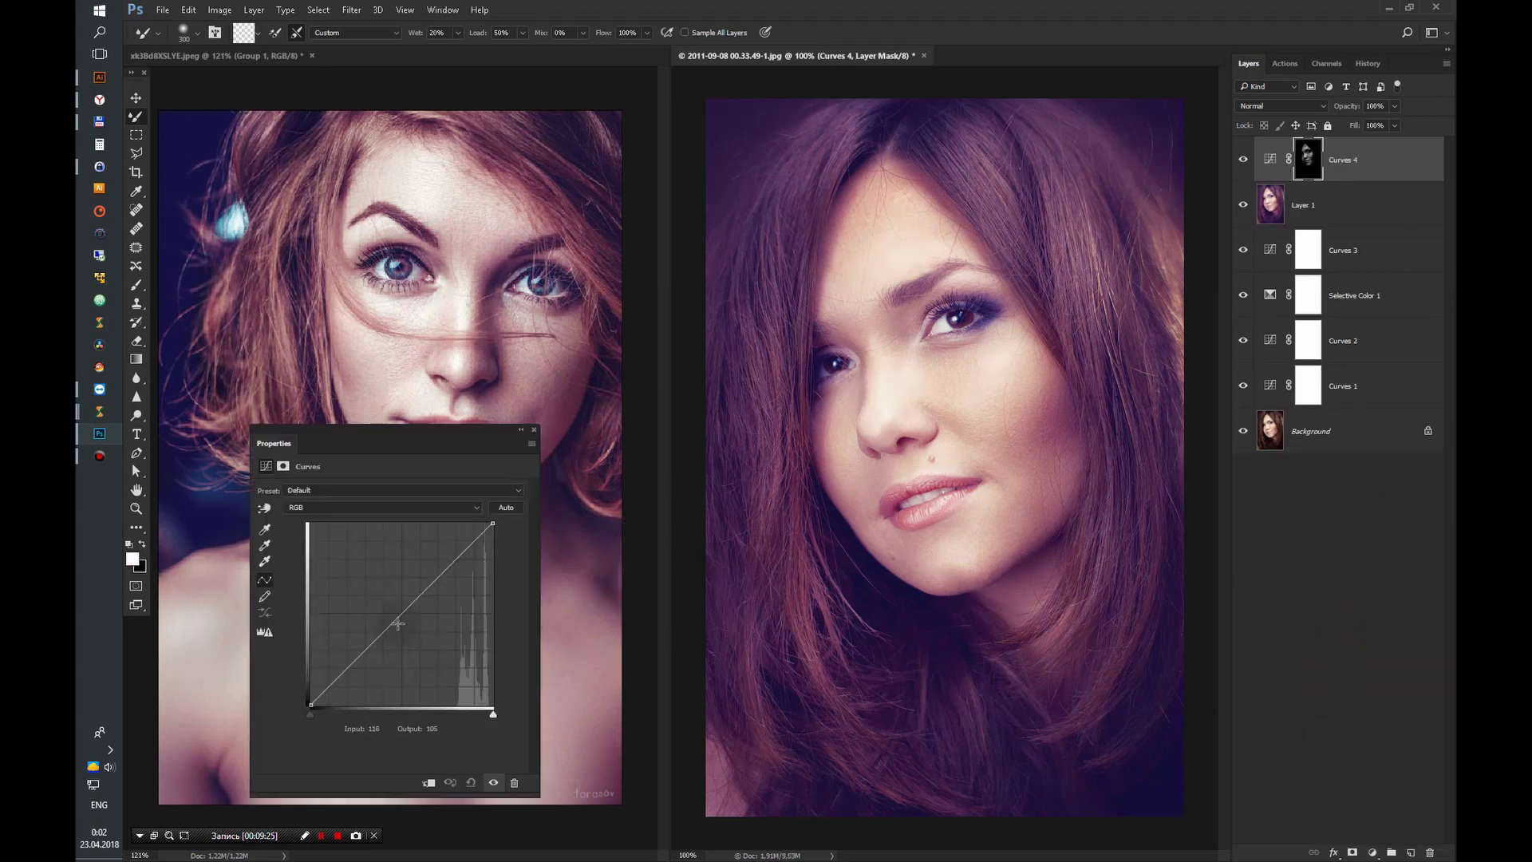
Step: Bow the Curves 4 curve up to brighten the face, settling the midpoint at 108 in, 155 out
left_click_drag(398, 623, 382, 575)
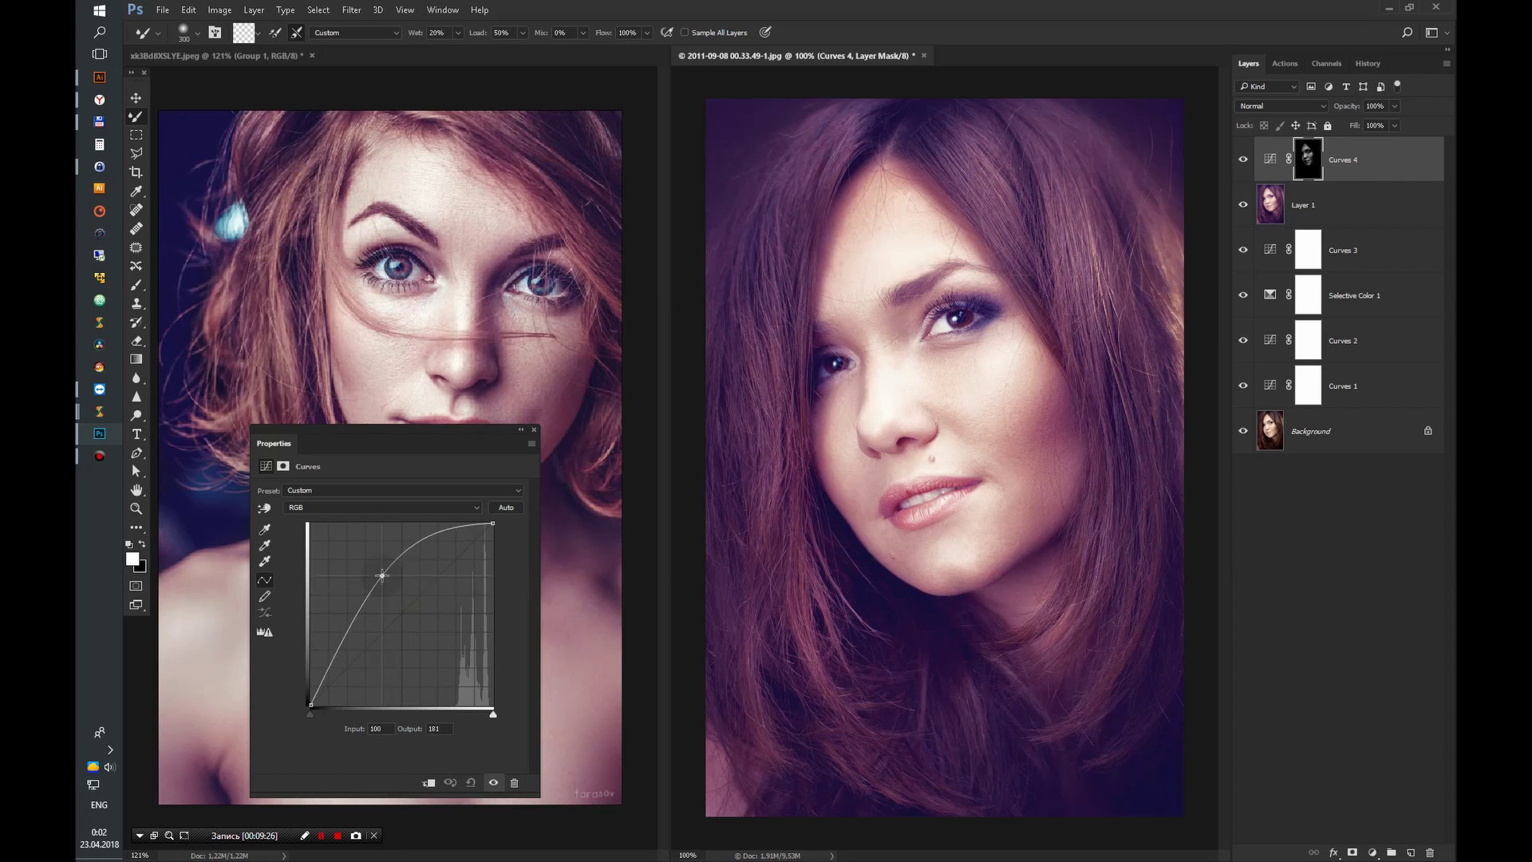
left_click_drag(382, 575, 385, 583)
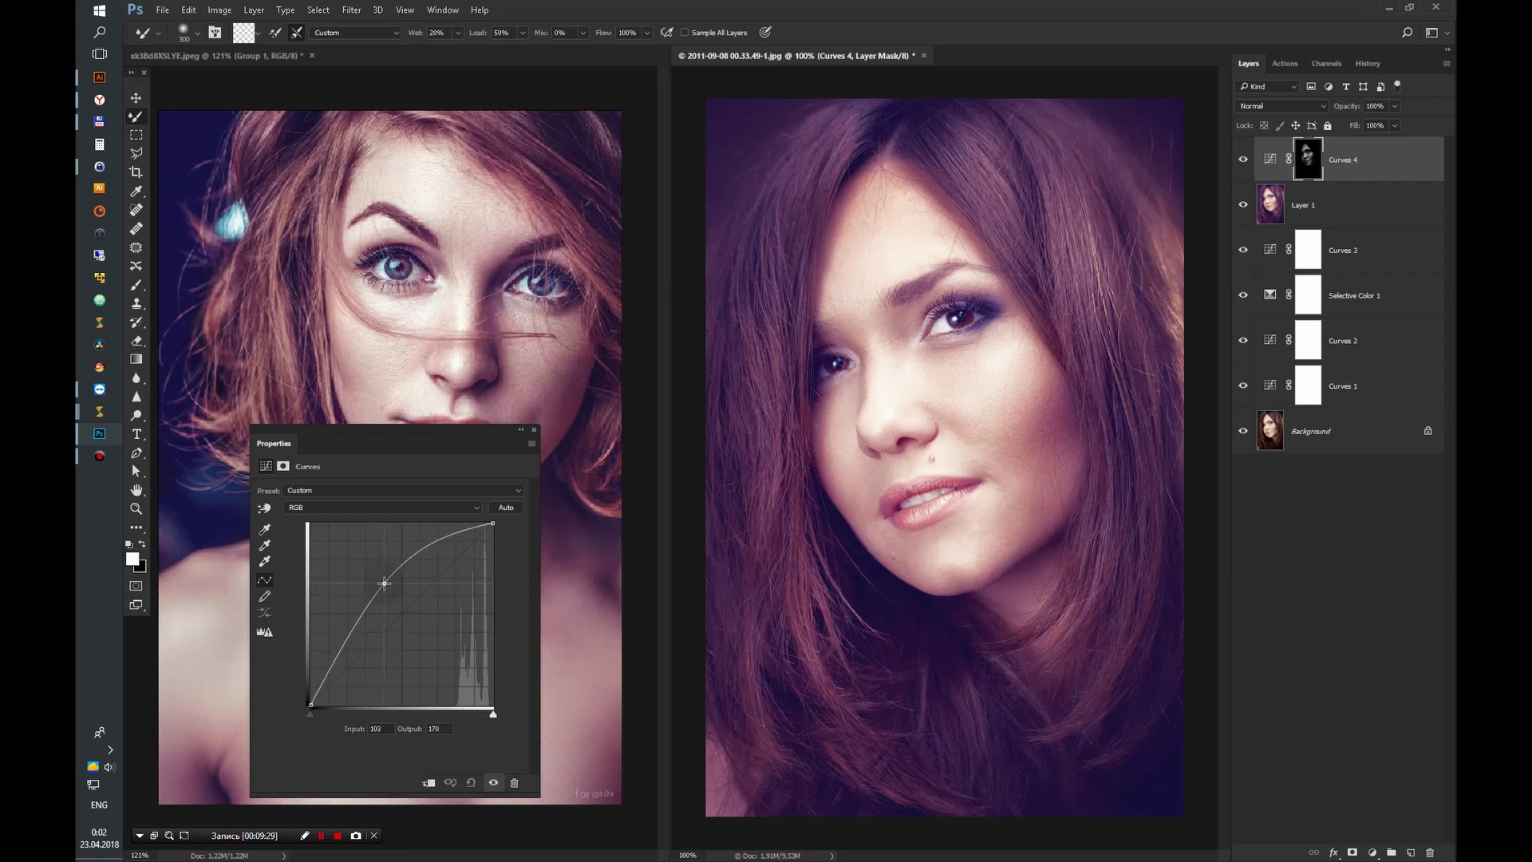
left_click(494, 524)
left_click_drag(493, 524, 495, 523)
left_click_drag(387, 583, 388, 594)
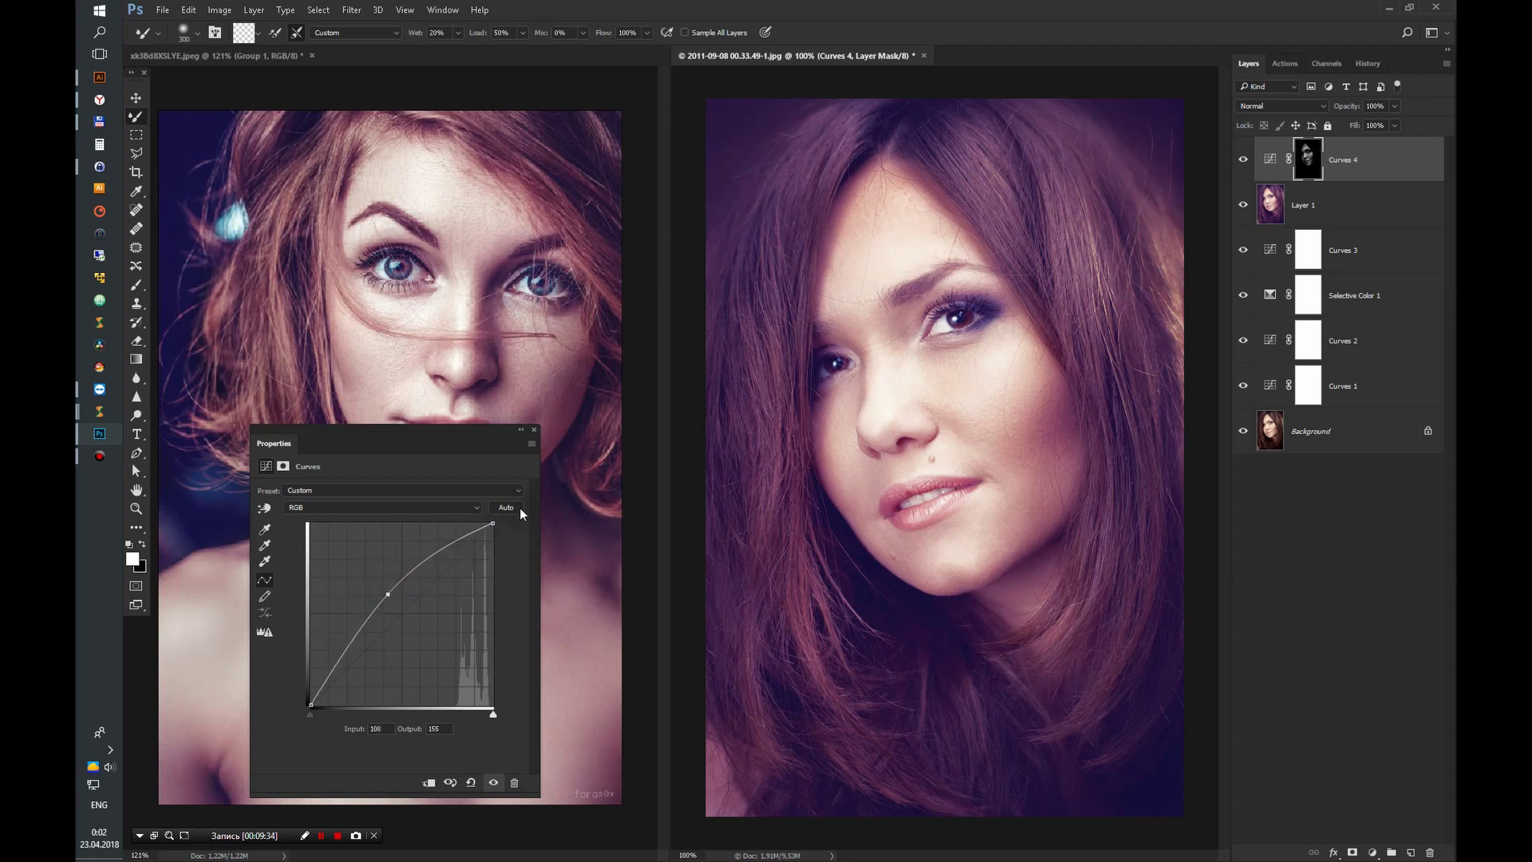
left_click(534, 429)
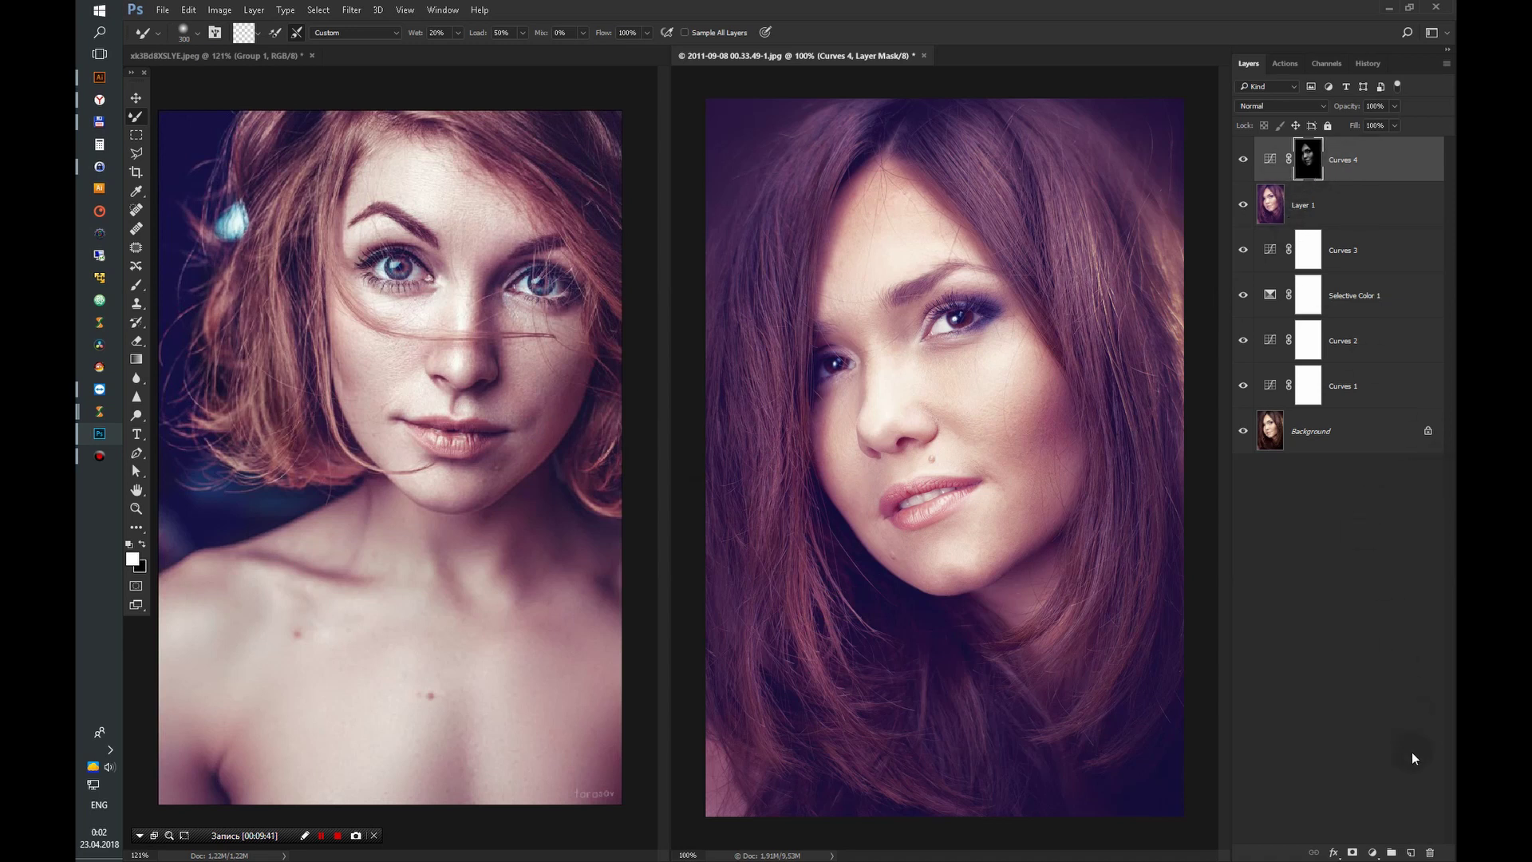
left_click(1373, 852)
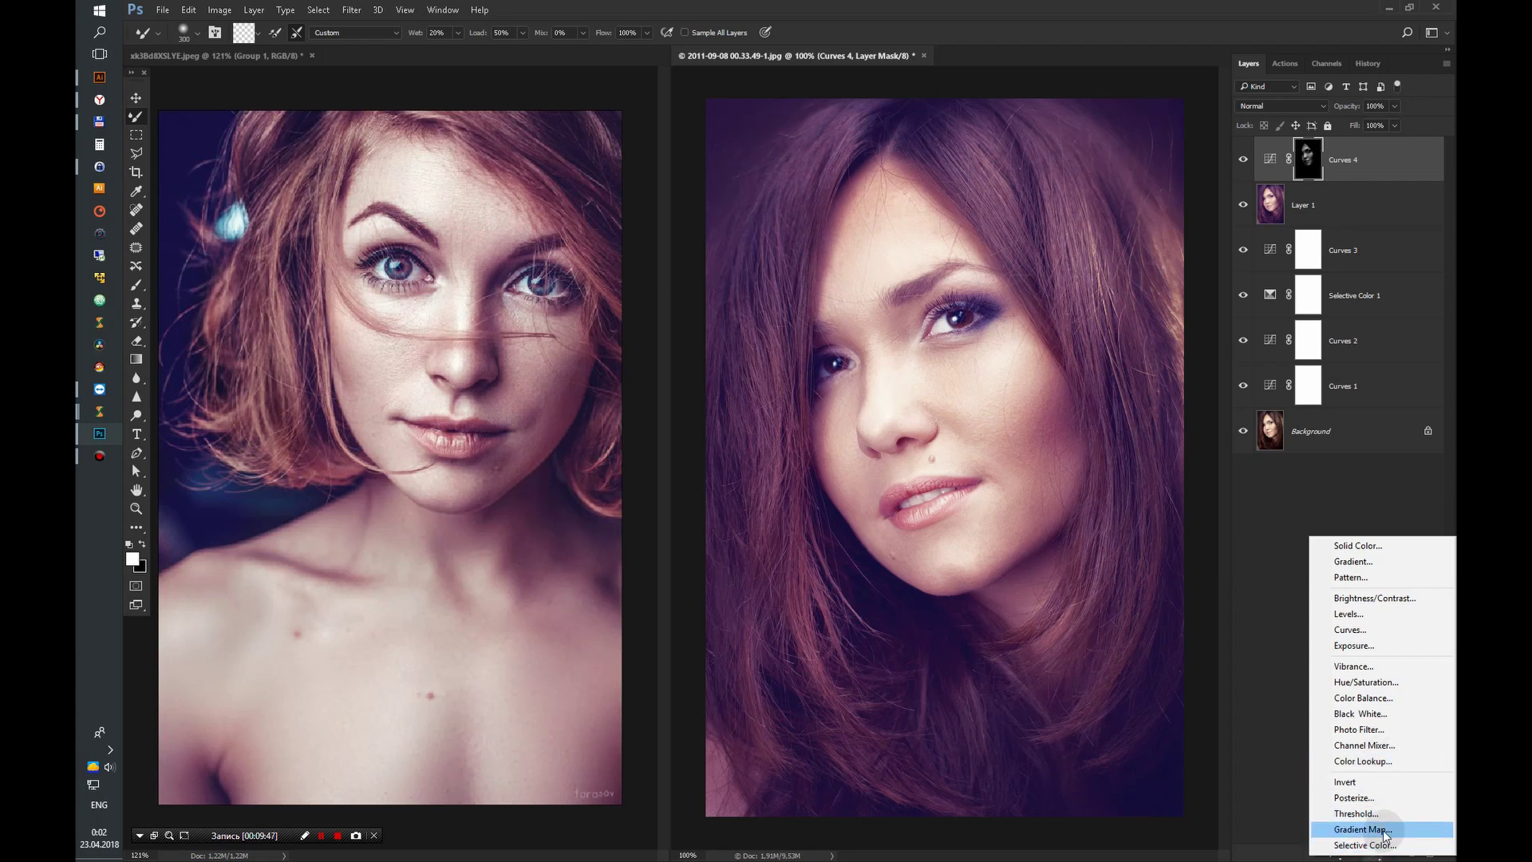
Step: Add a Black & White 1 layer and copy the Curves 4 face mask onto it
left_click(1391, 714)
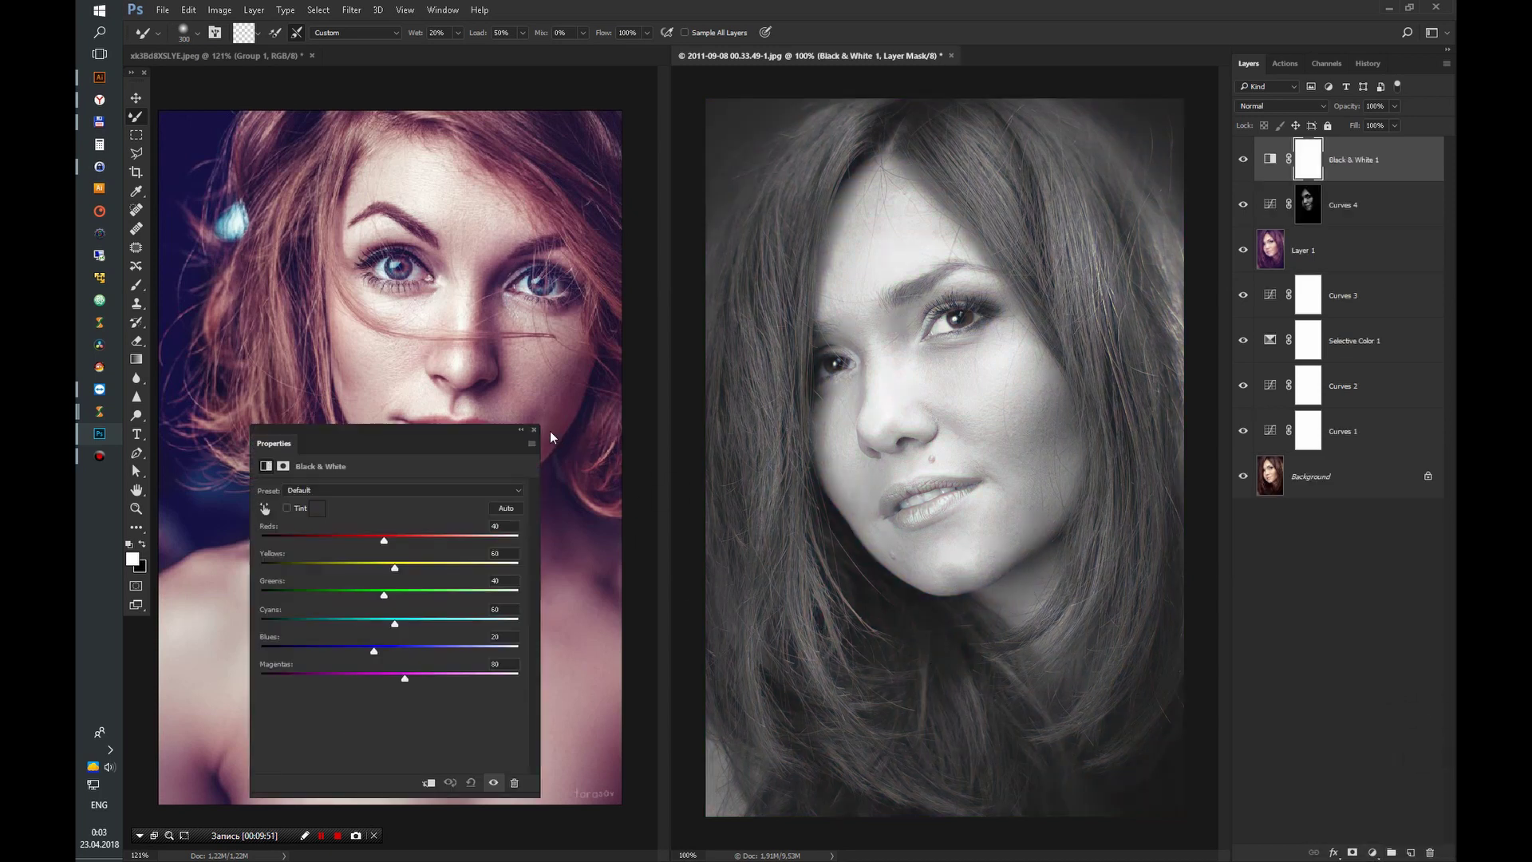
left_click(533, 429)
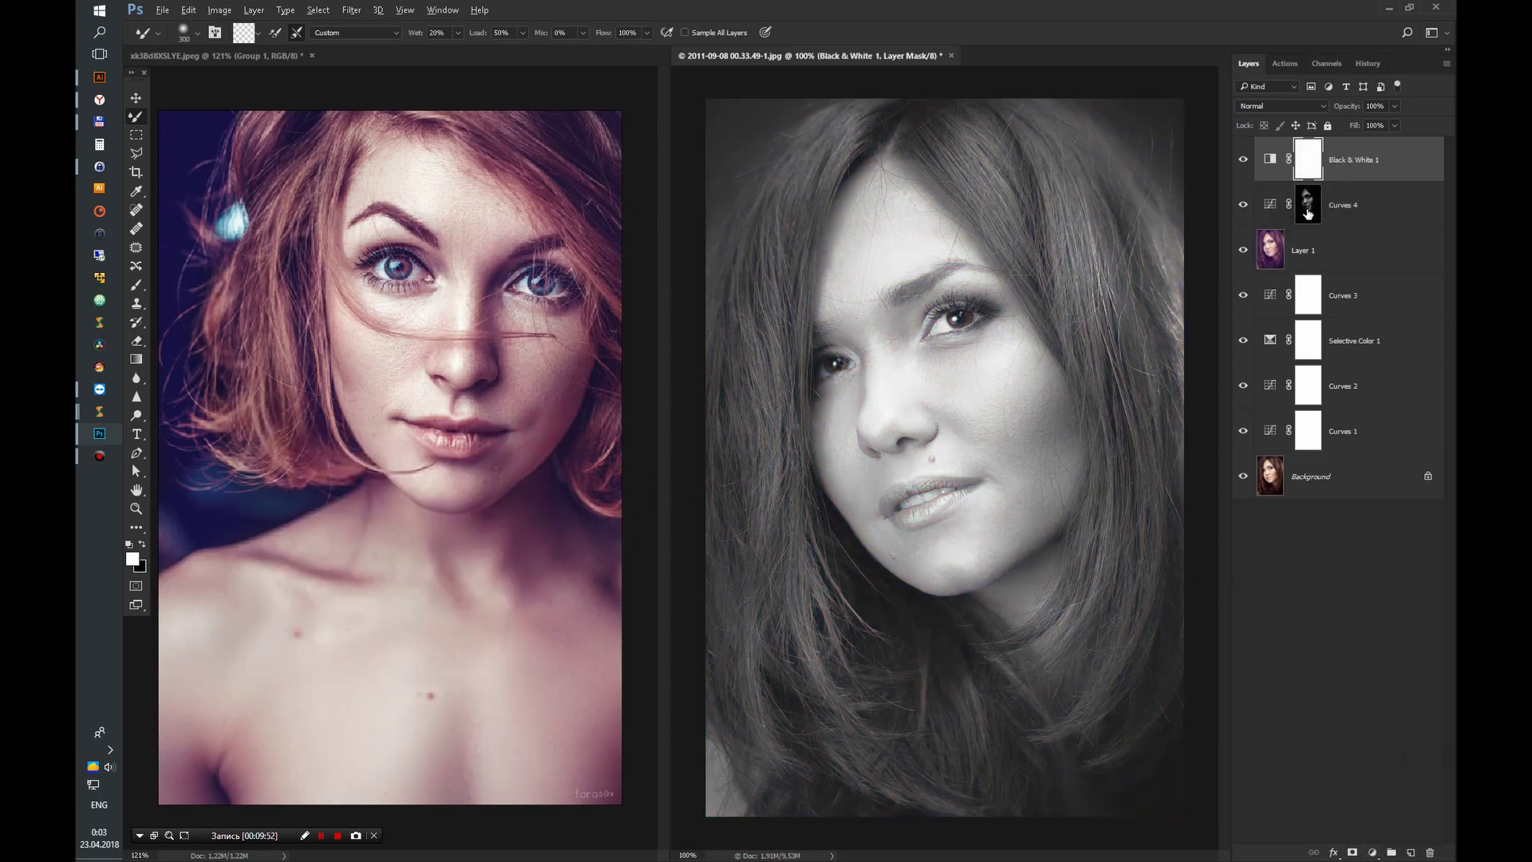
left_click_drag(1308, 212, 1308, 160)
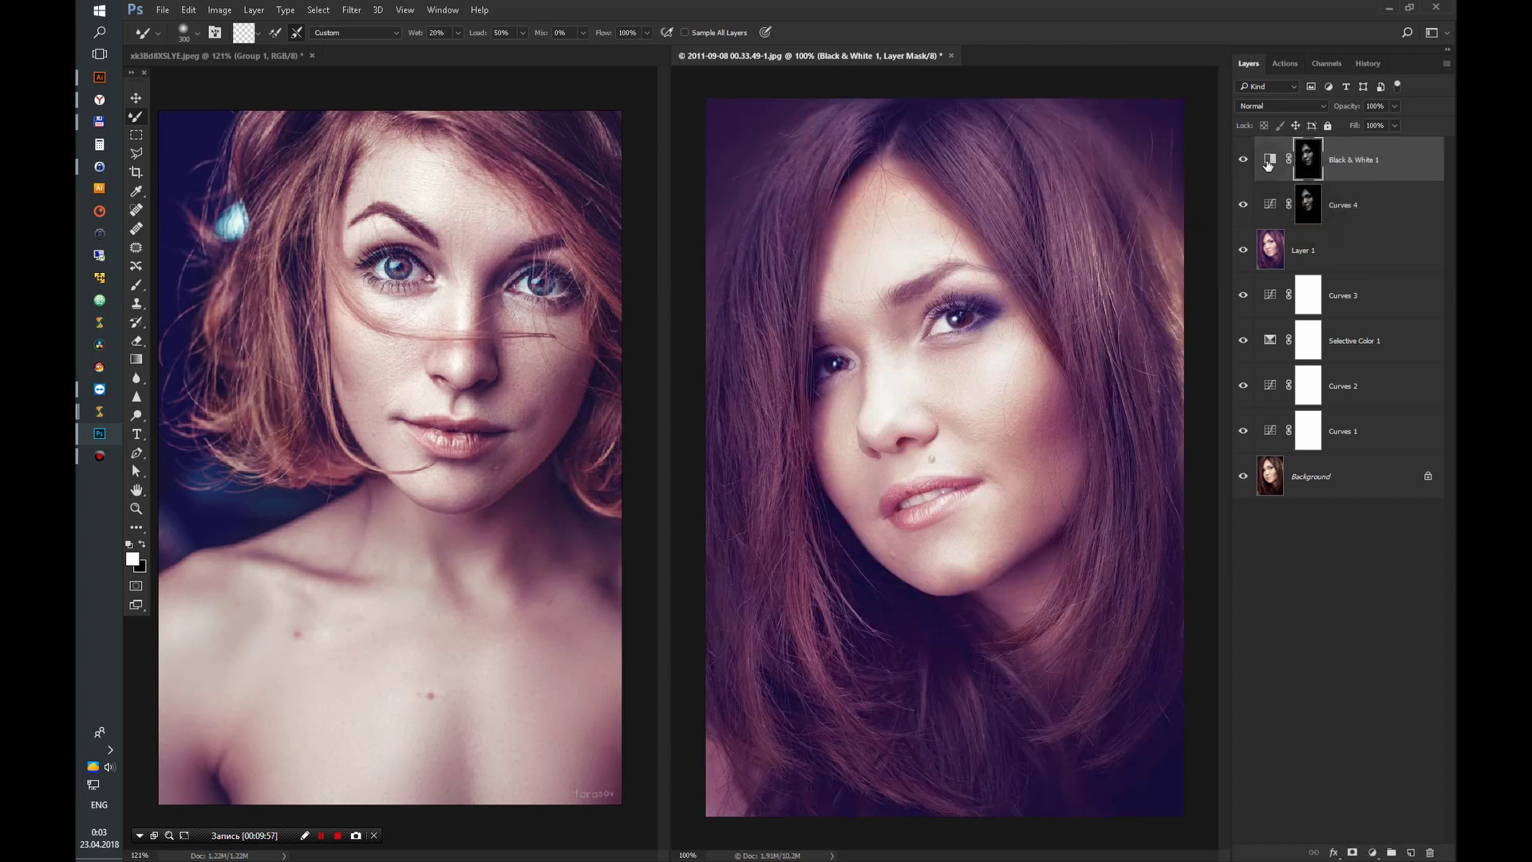
left_click(1242, 160)
left_click(1242, 160)
Step: Feather the Black & White 1 mask by 7,5 px in Select and Mask
double_click(1313, 159)
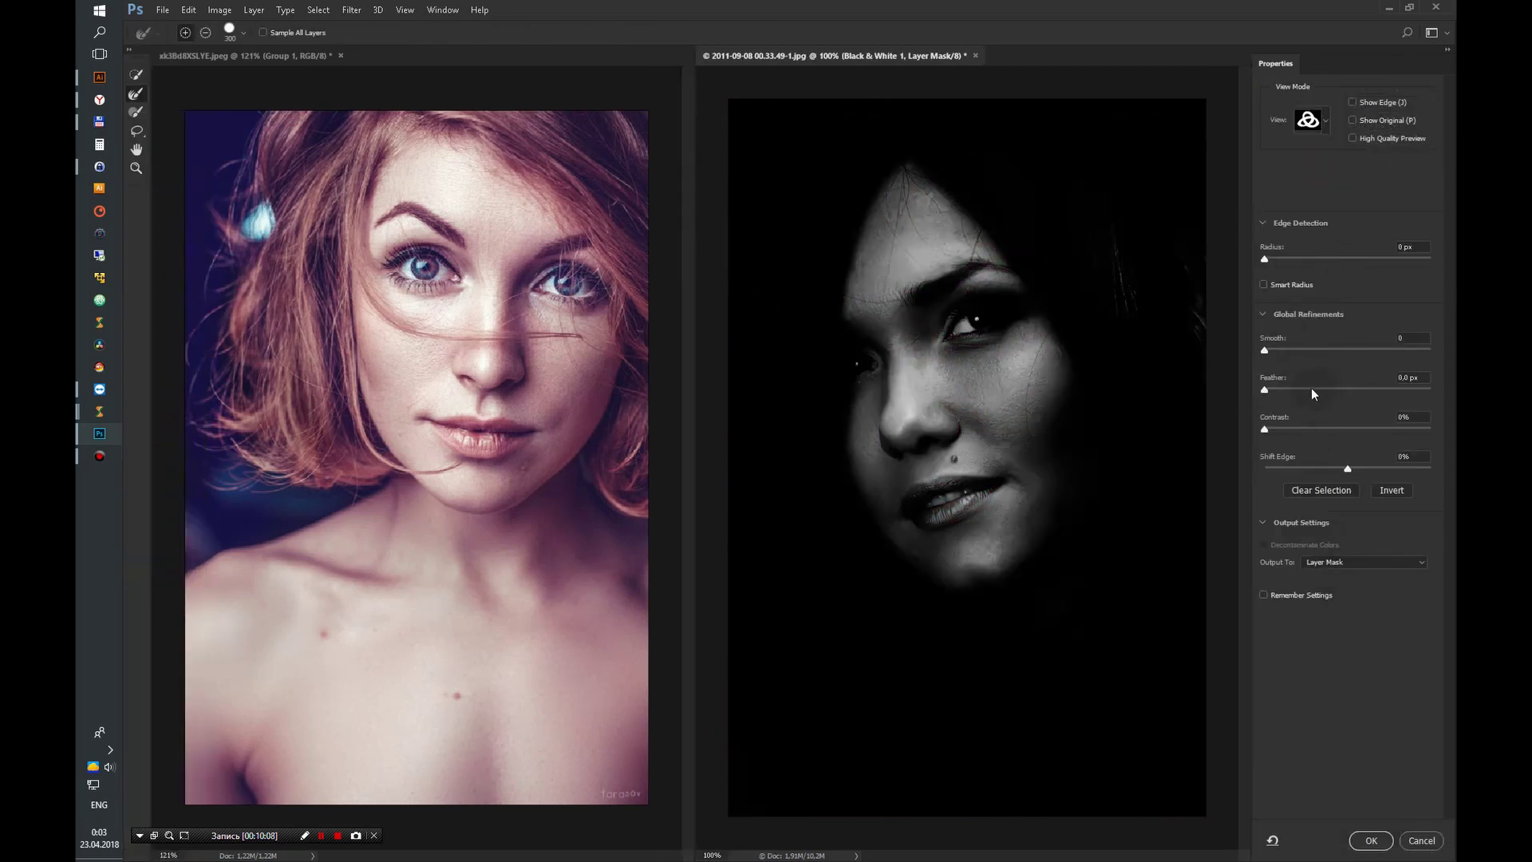
left_click_drag(1309, 390, 1321, 390)
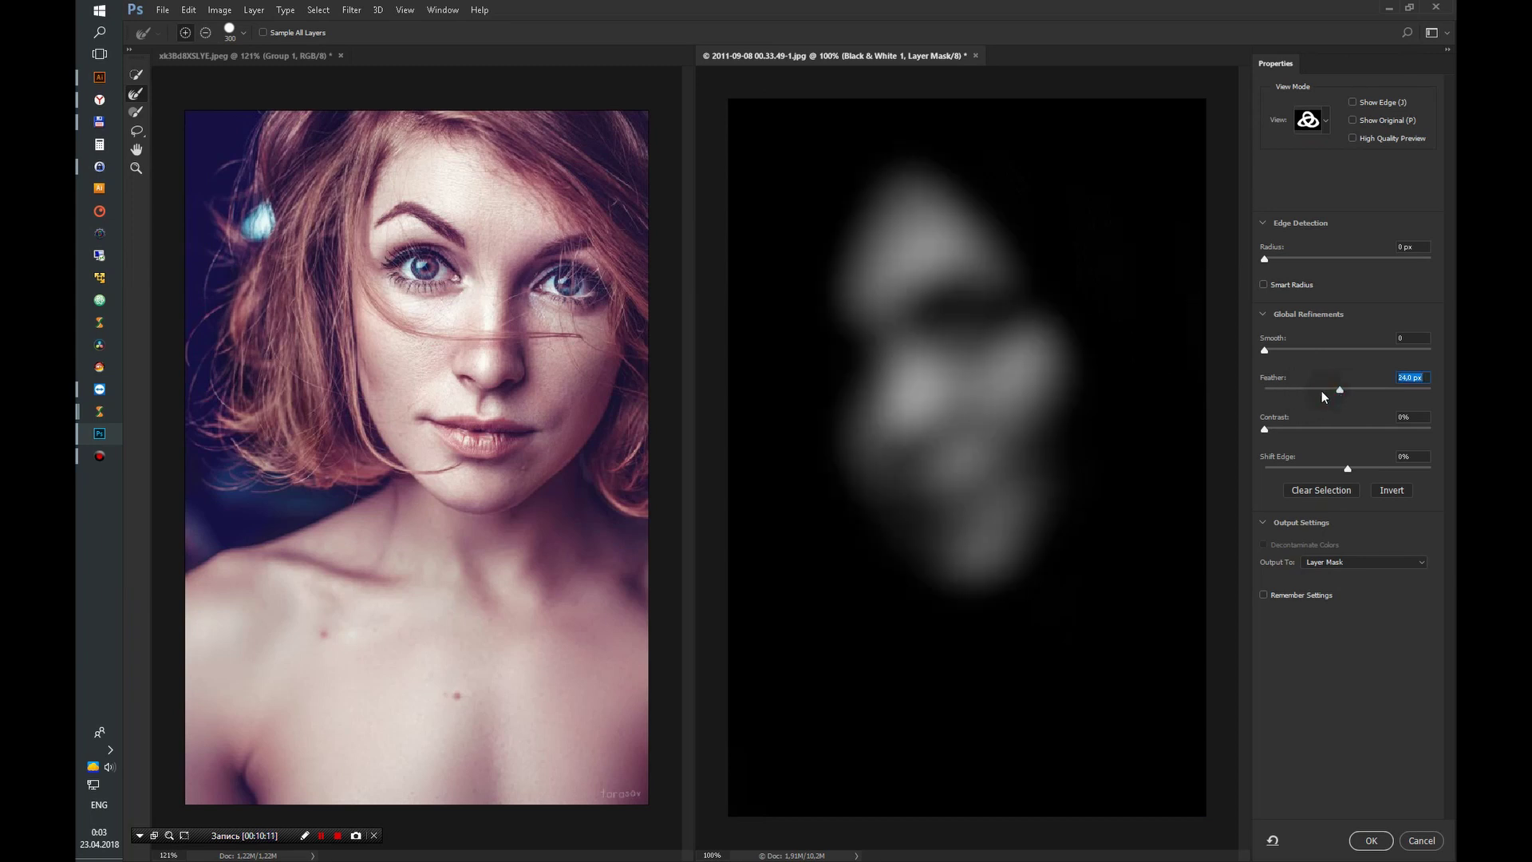
left_click(1373, 840)
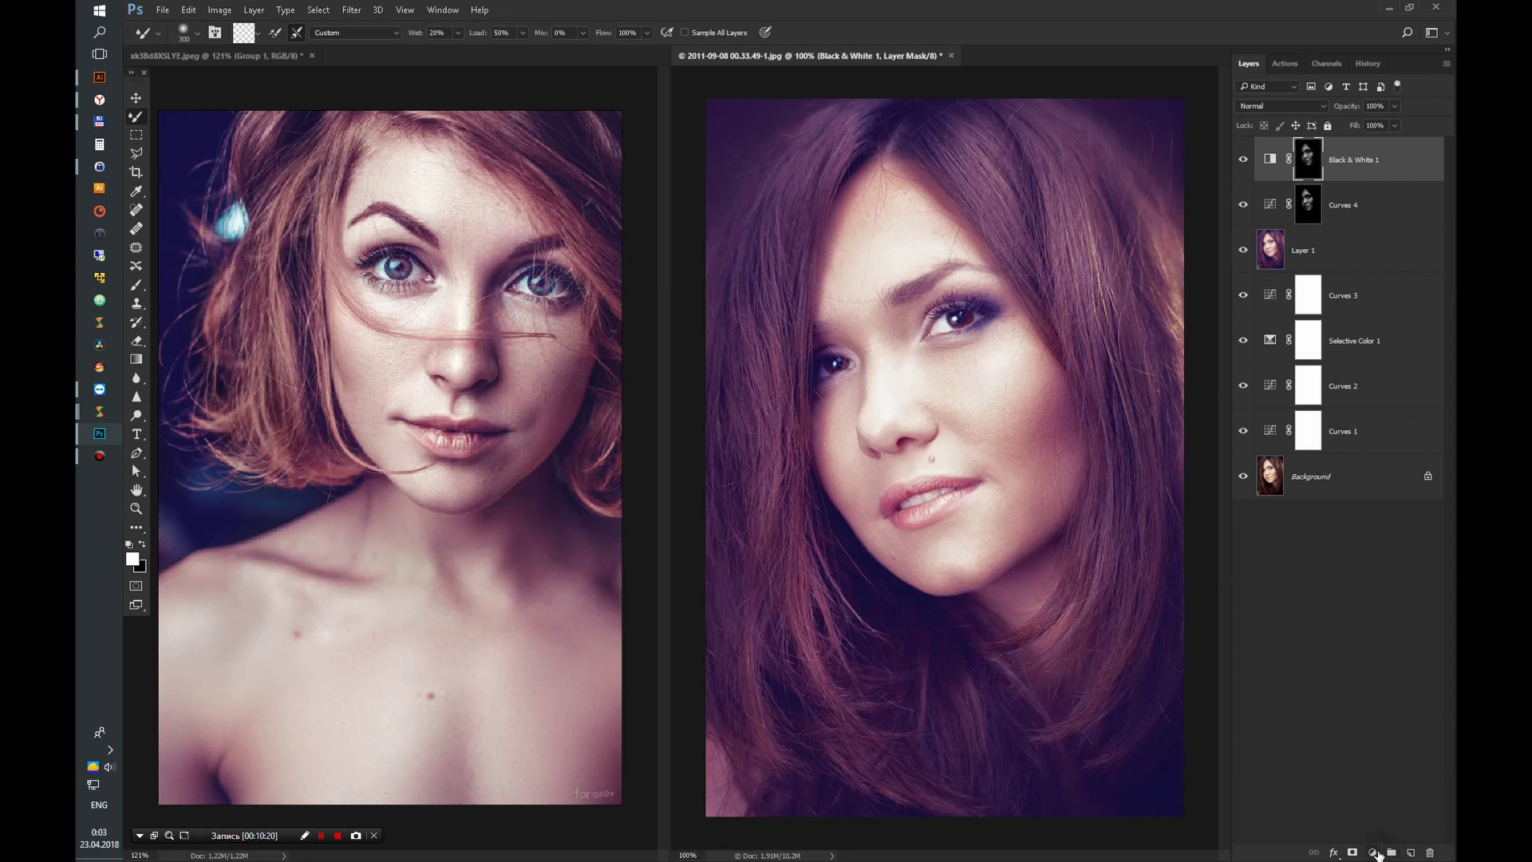
Step: Add a Selective Color 2 layer with the Magentas range's Magenta slider set to -15
left_click(1375, 853)
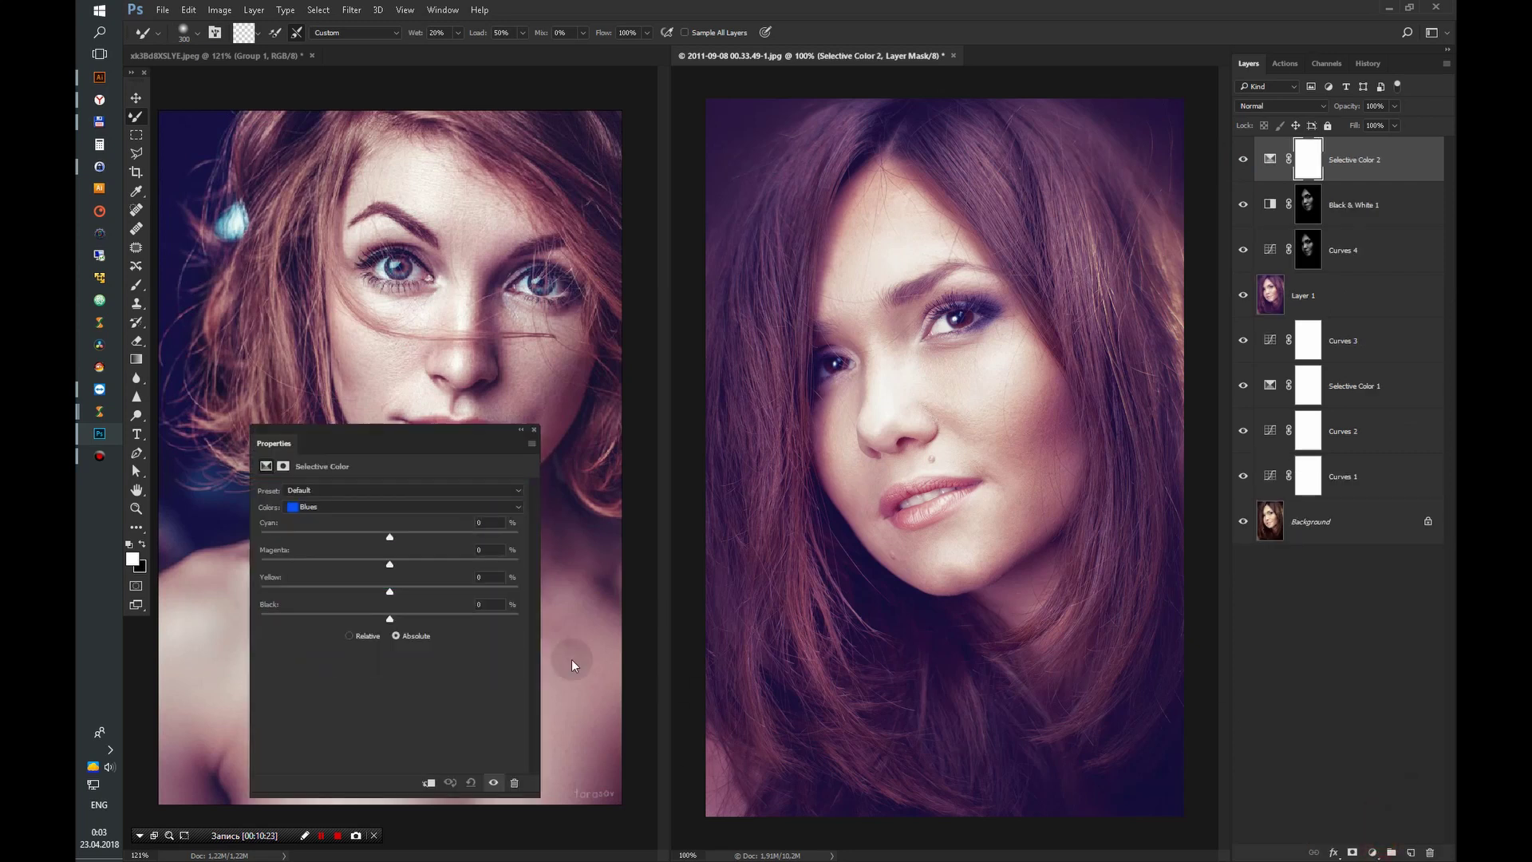
left_click(394, 507)
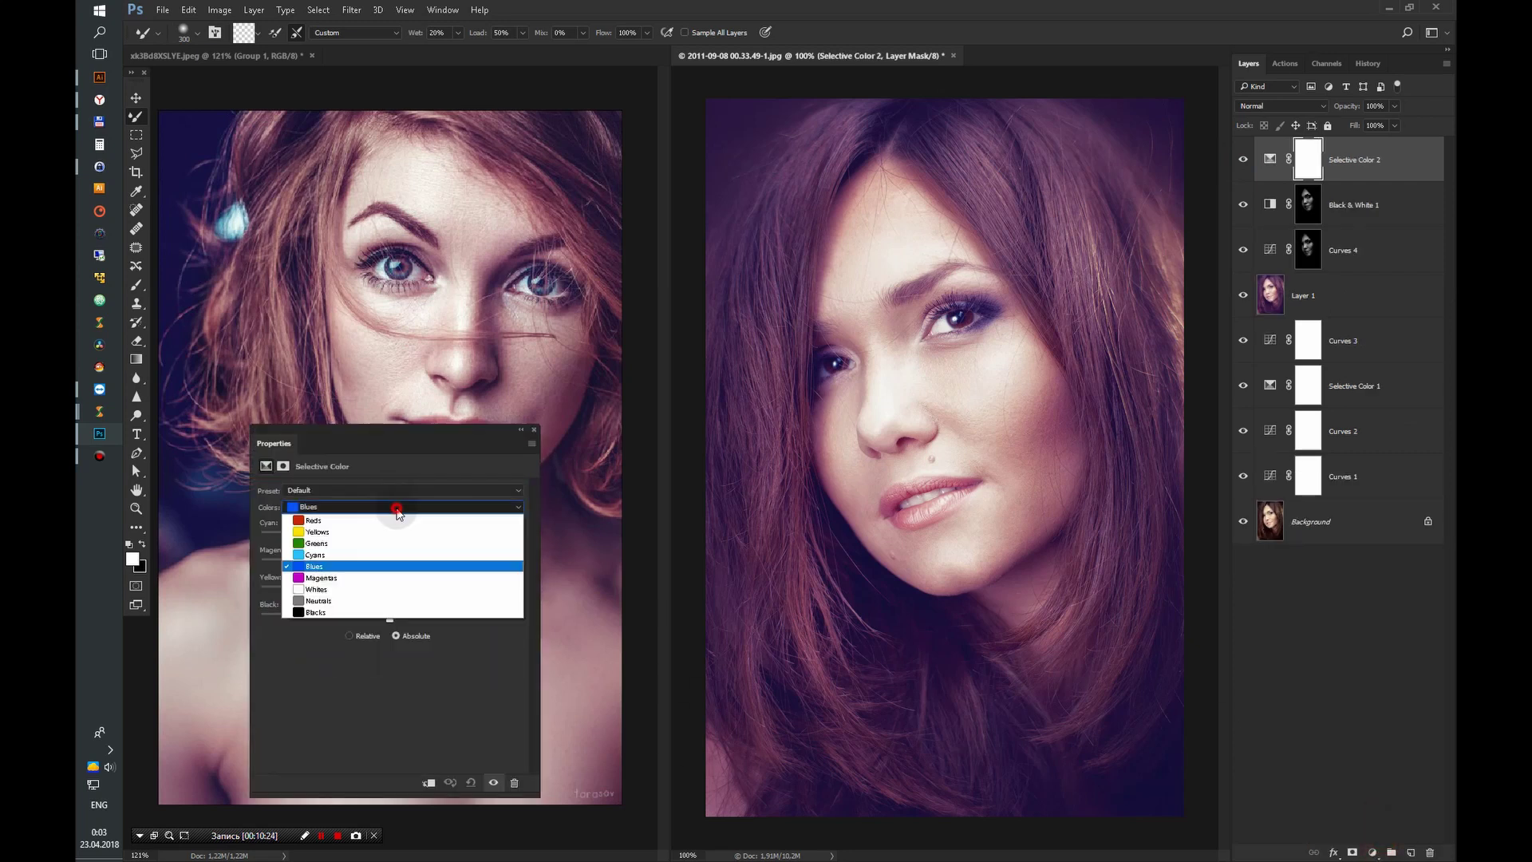
left_click(397, 576)
left_click_drag(389, 566, 353, 563)
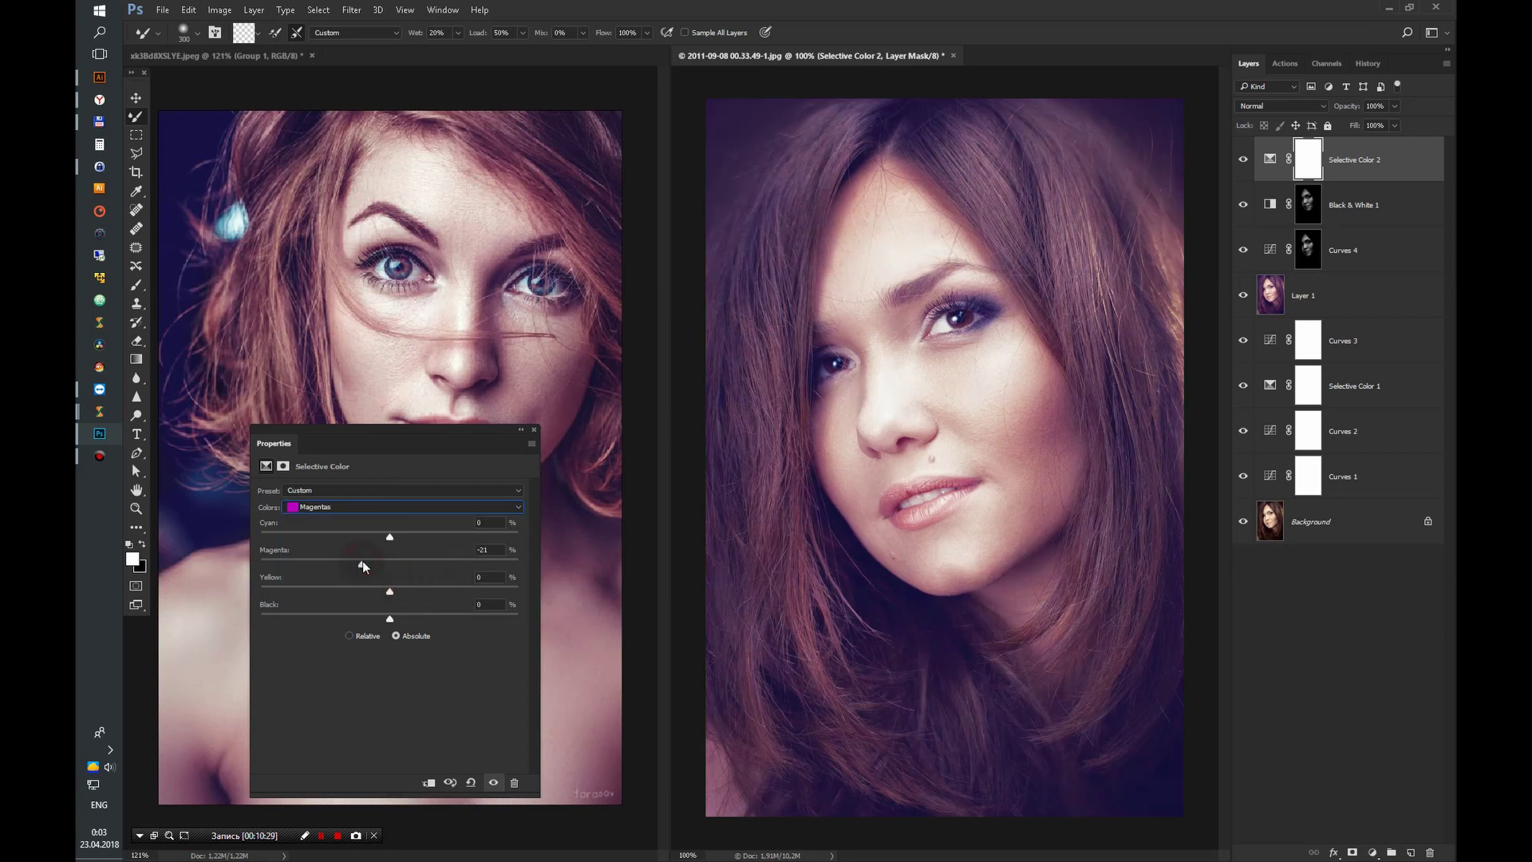
left_click_drag(363, 565, 379, 573)
left_click_drag(378, 566, 371, 565)
left_click(534, 429)
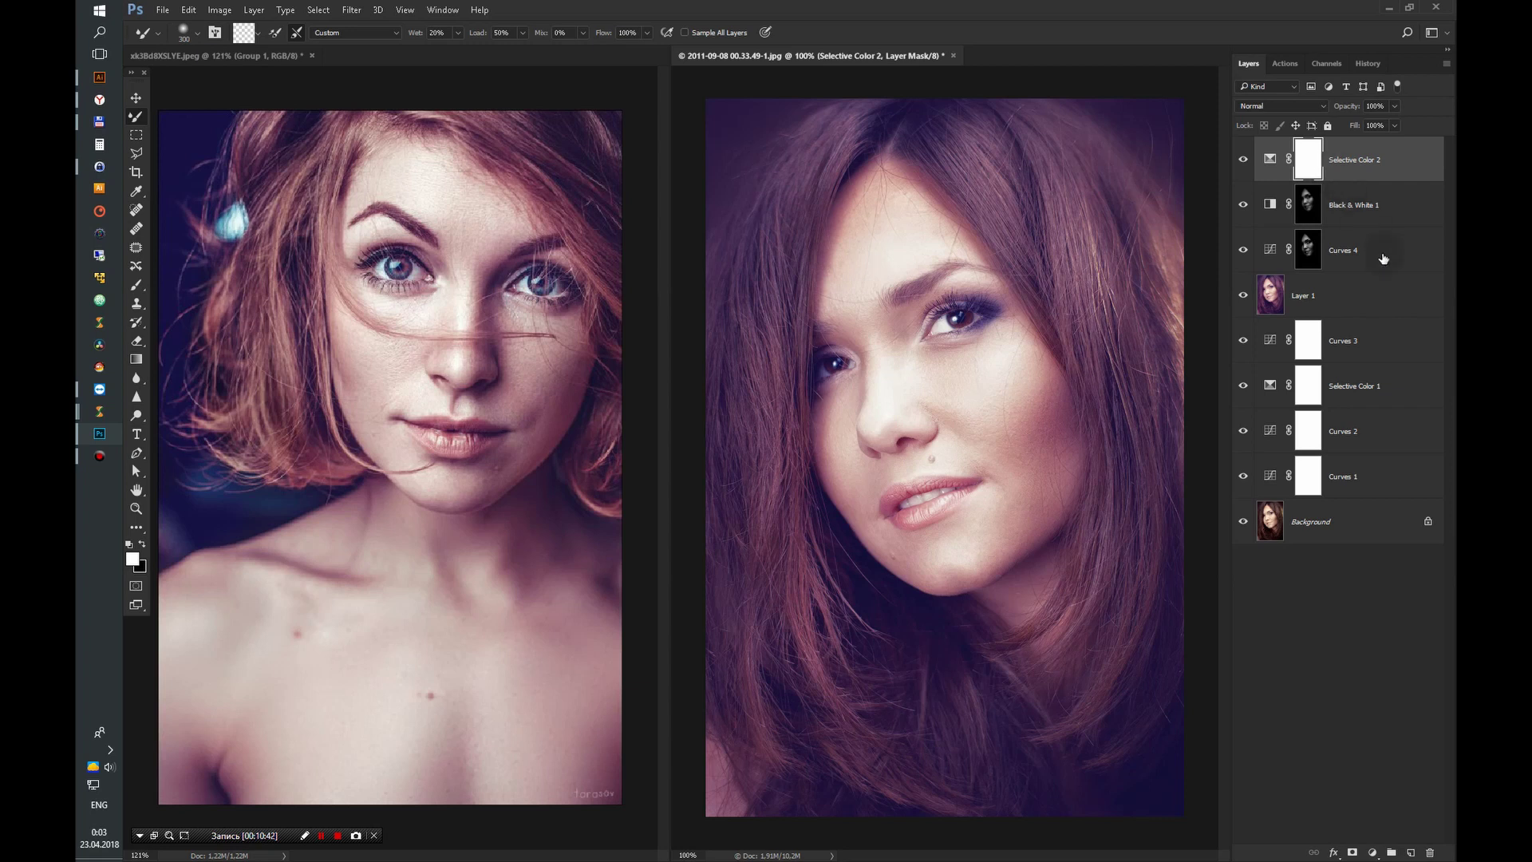
Step: Add a Curves 5 layer with a gentle contrast curve through about 40/33, 99/96 and 176/176
left_click(1372, 854)
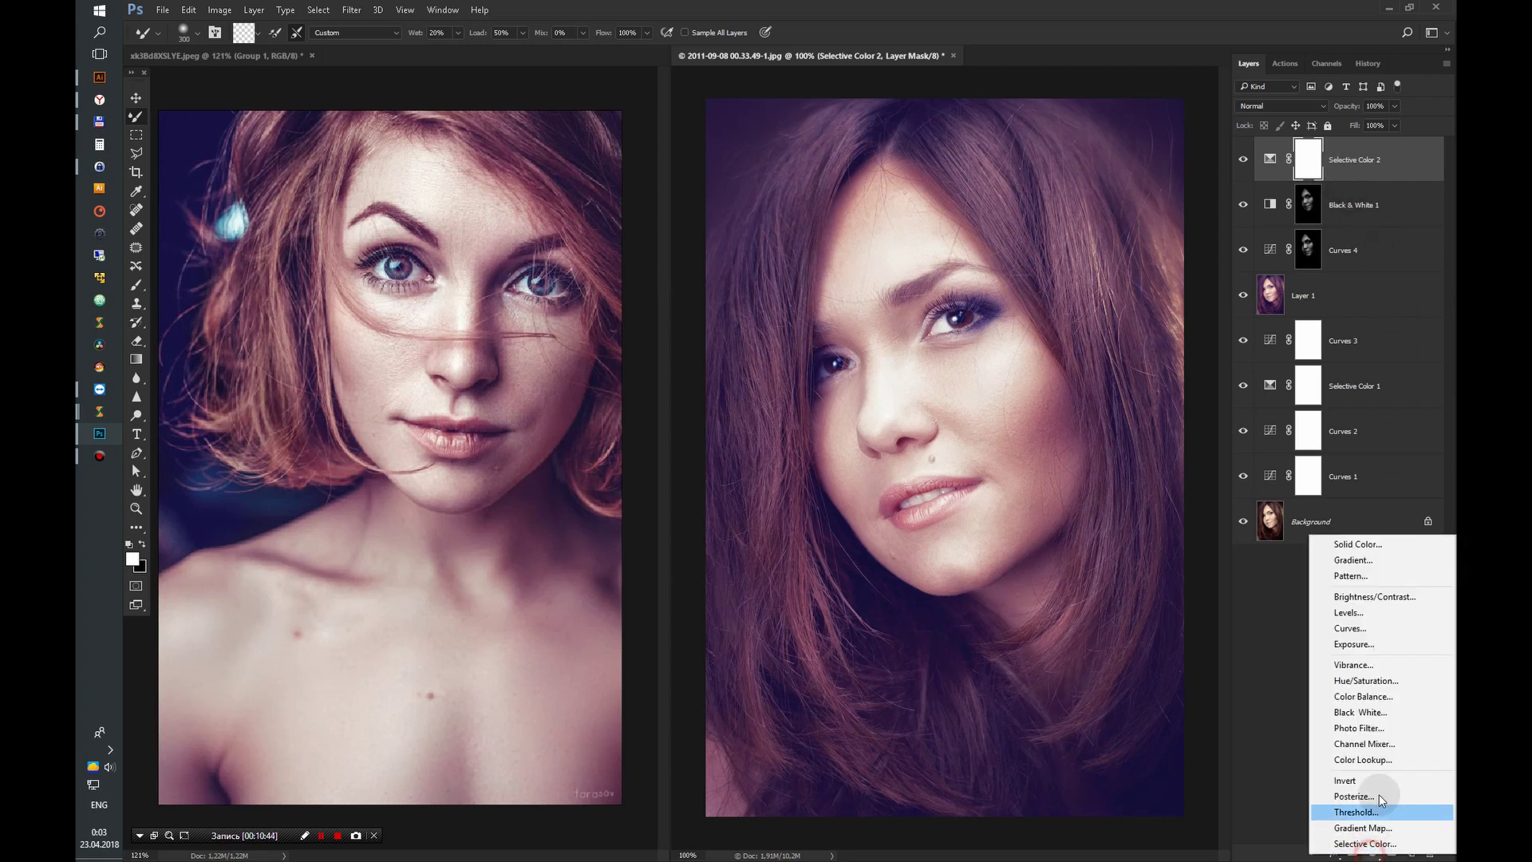
left_click(1388, 630)
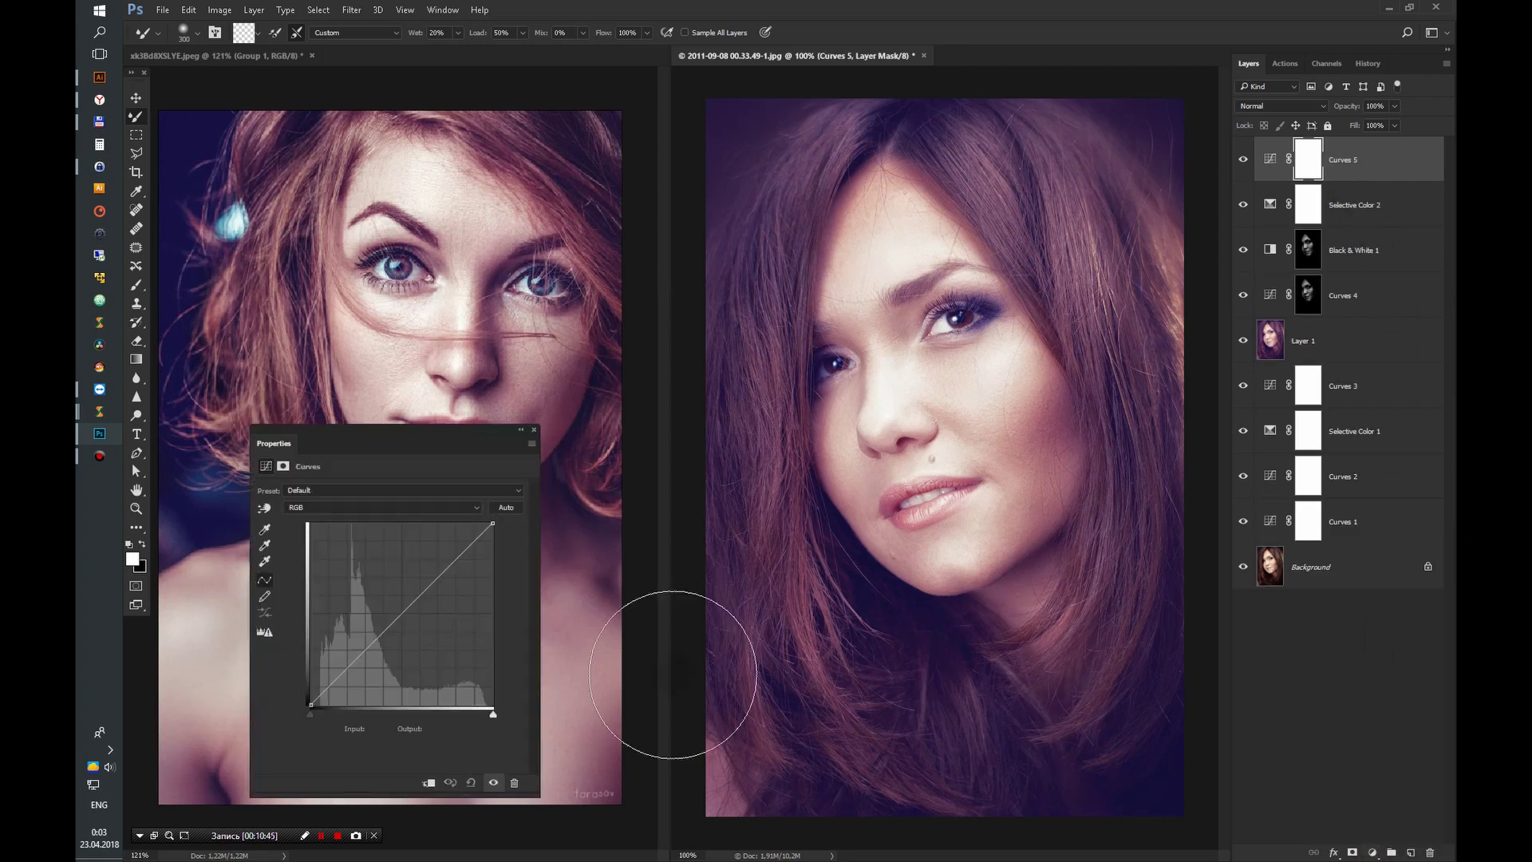
left_click(337, 680)
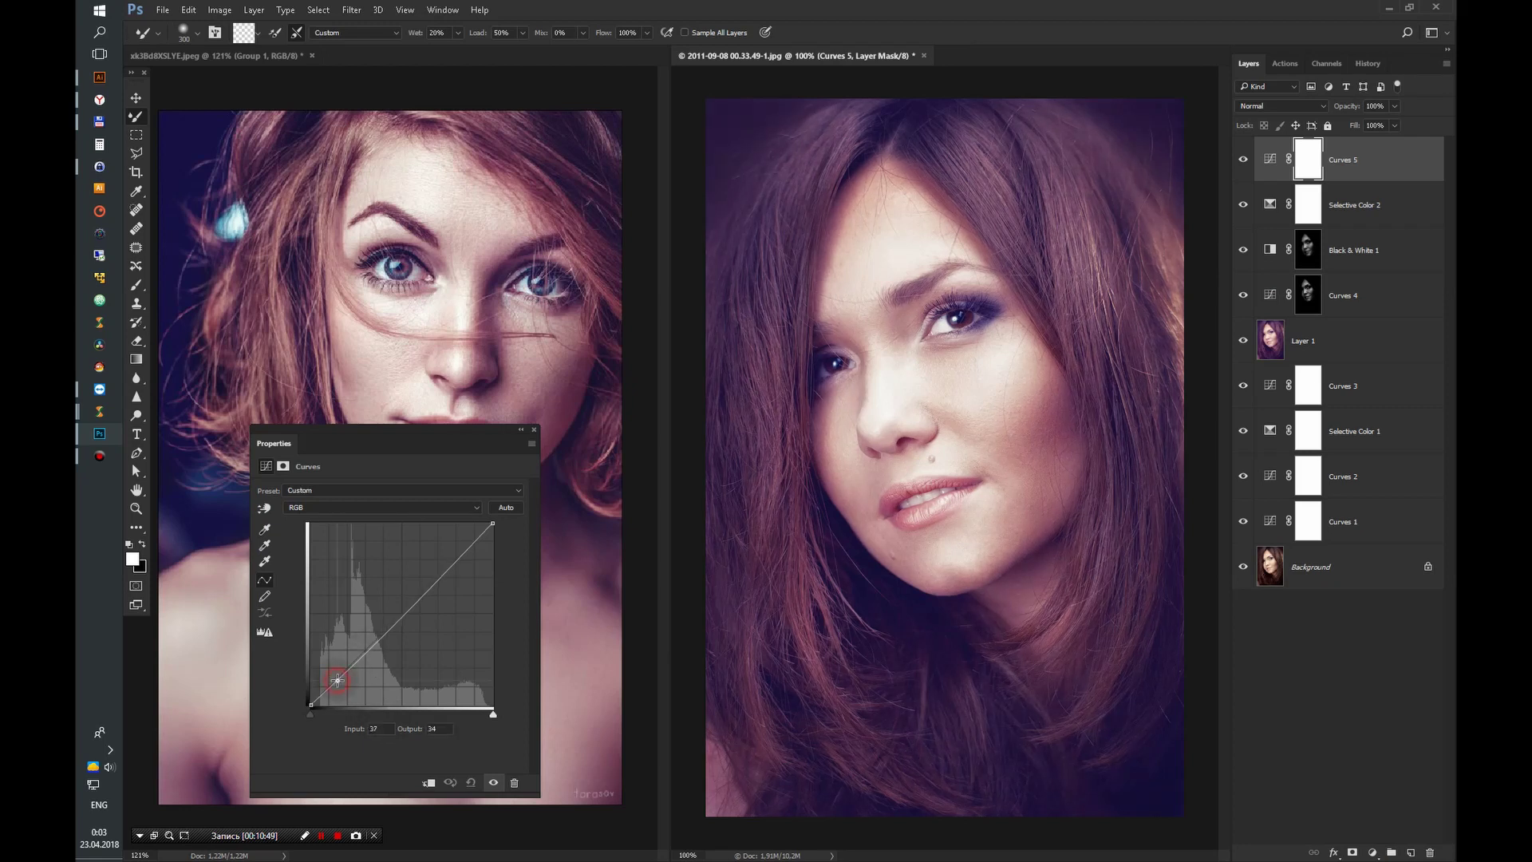
left_click(382, 638)
left_click_drag(381, 639, 382, 634)
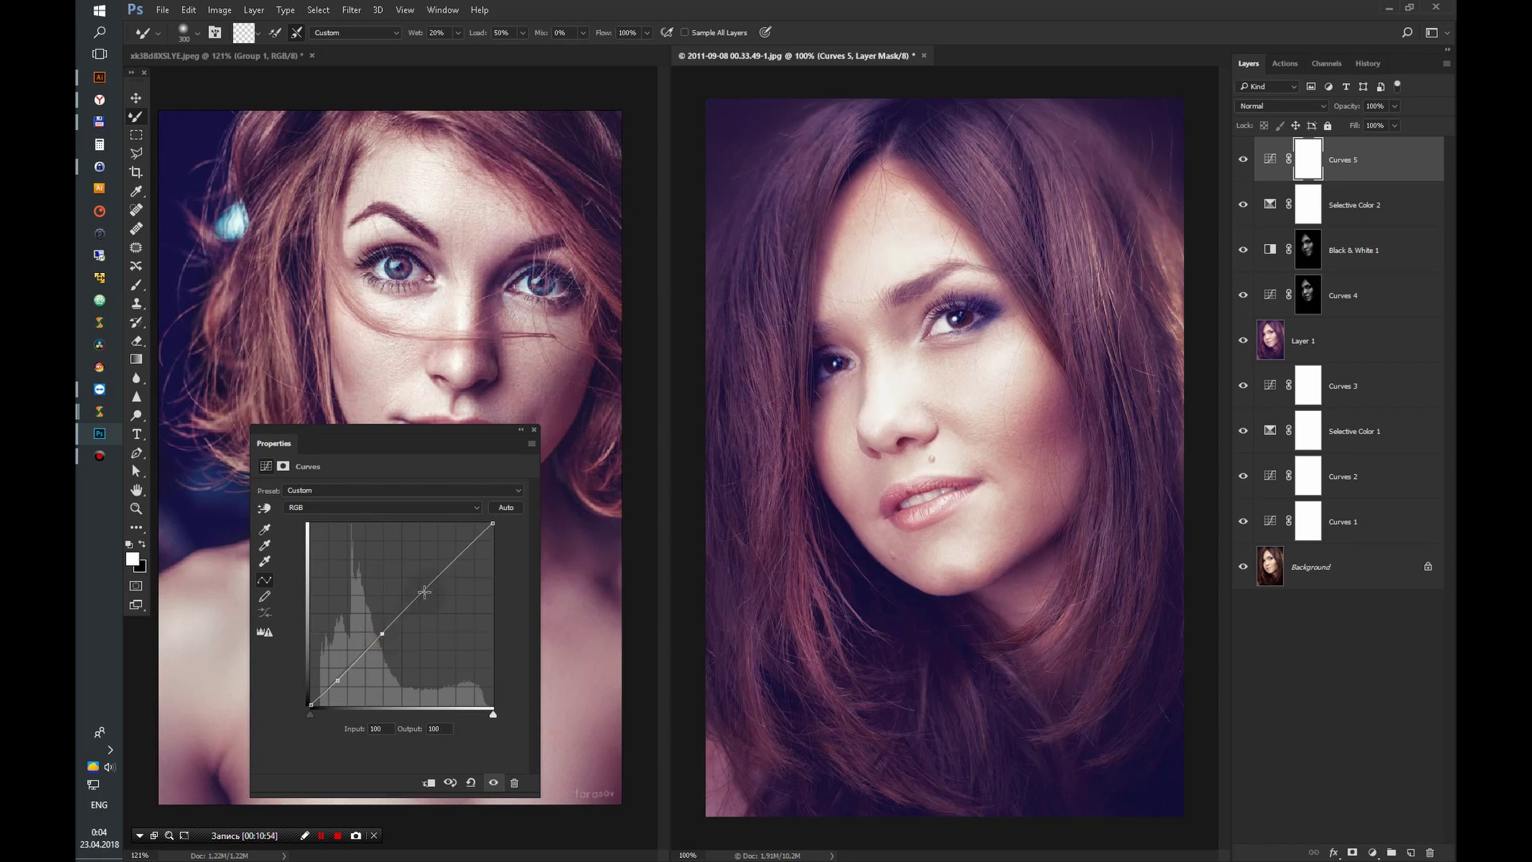
left_click(436, 580)
left_click_drag(338, 681, 338, 682)
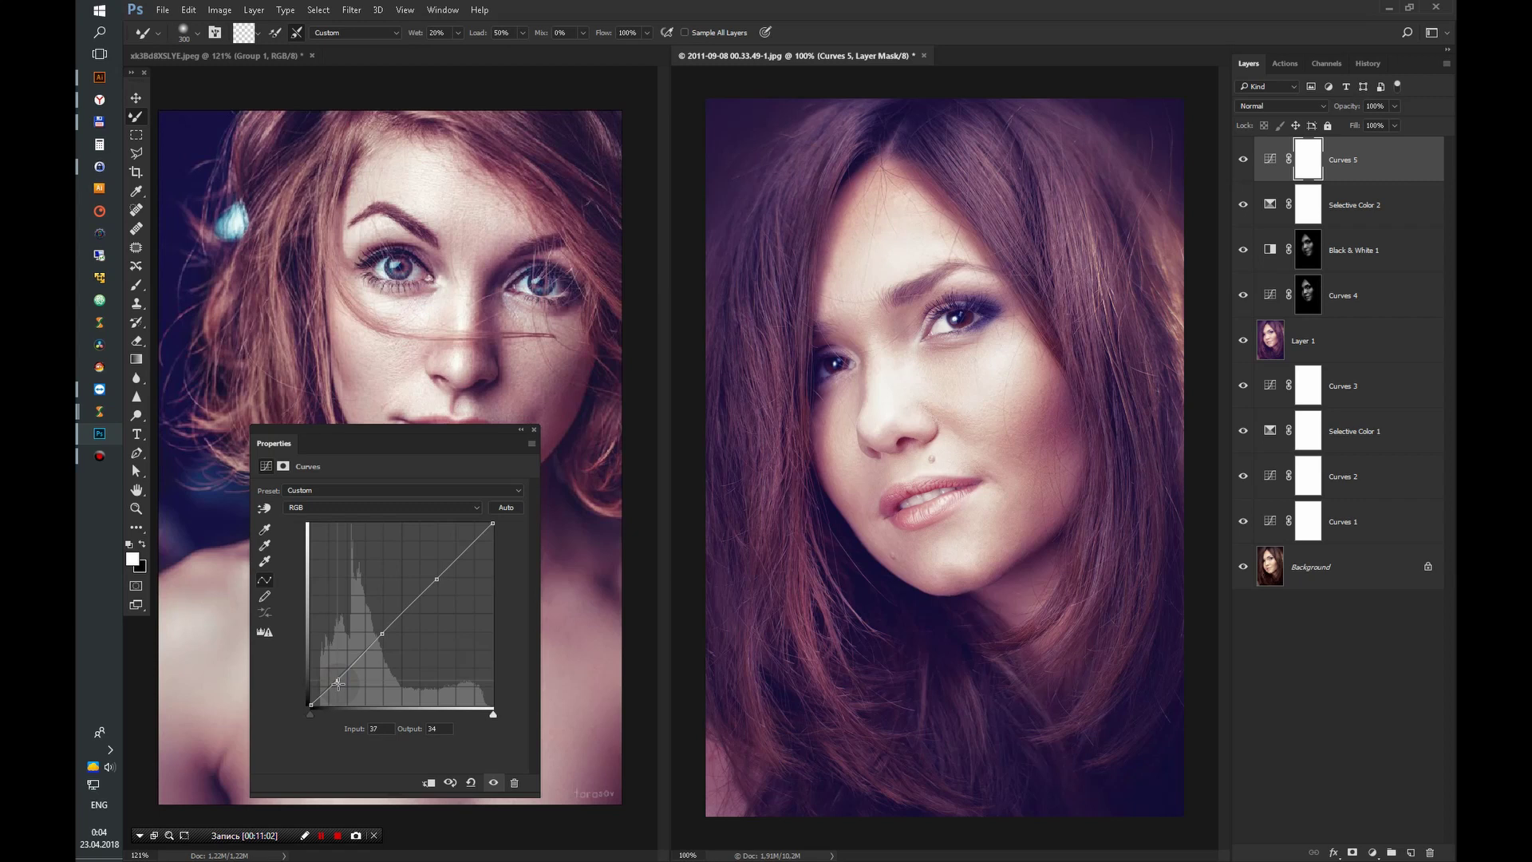
left_click_drag(337, 682, 340, 685)
left_click(534, 428)
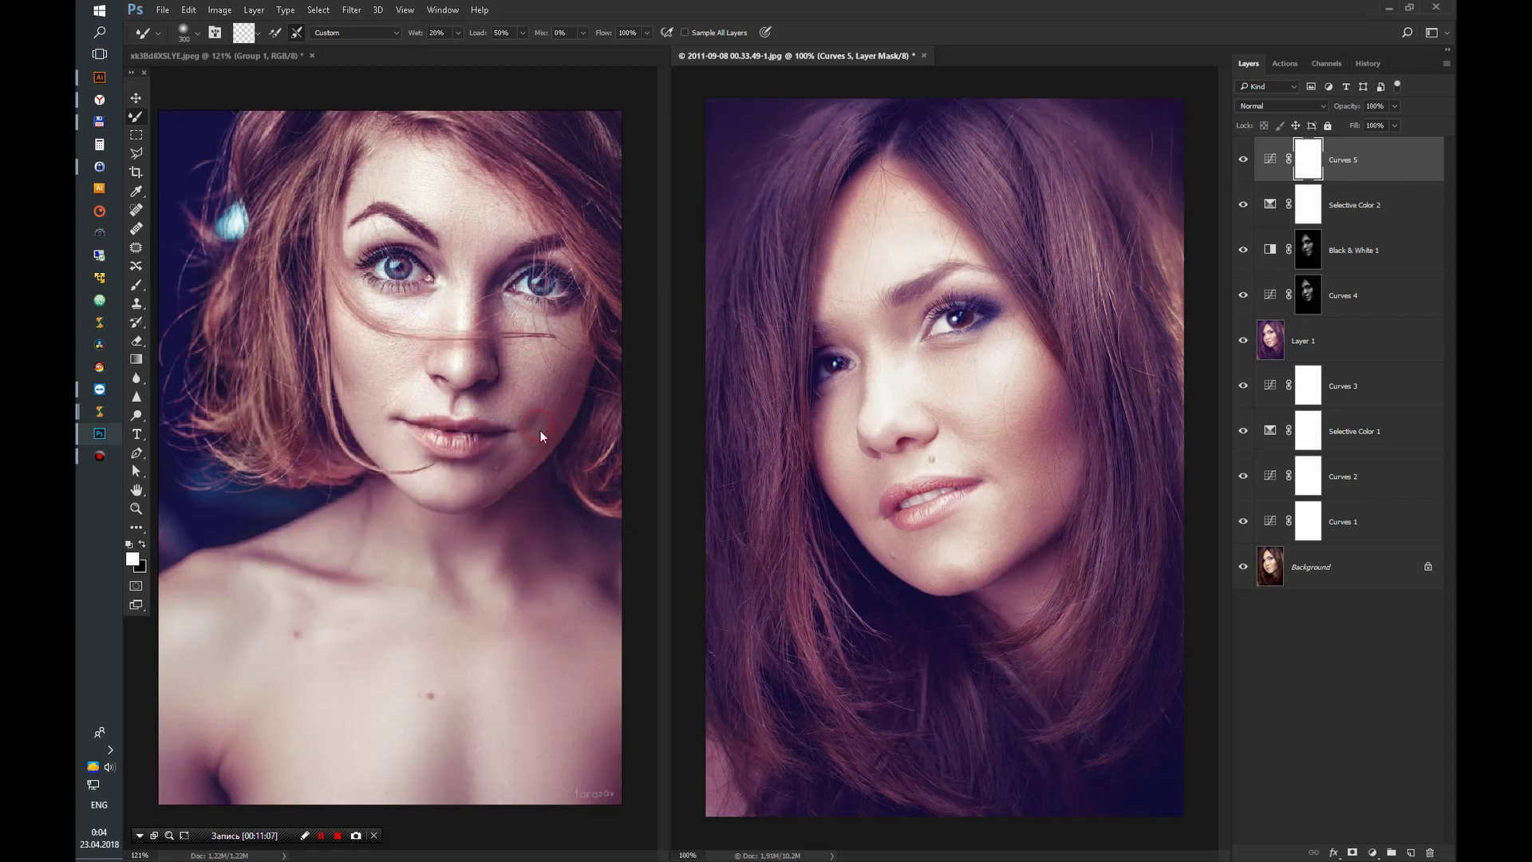
Step: Set Curves 5's blend mode to Luminosity and toggle it to compare the effect
left_click(1296, 104)
left_click(1280, 385)
left_click(1243, 159)
left_click(1243, 158)
Step: Group Curves 1 through Curves 5 into Group 1, toggling it to compare and leaving it visible
left_click(1373, 525, "shift")
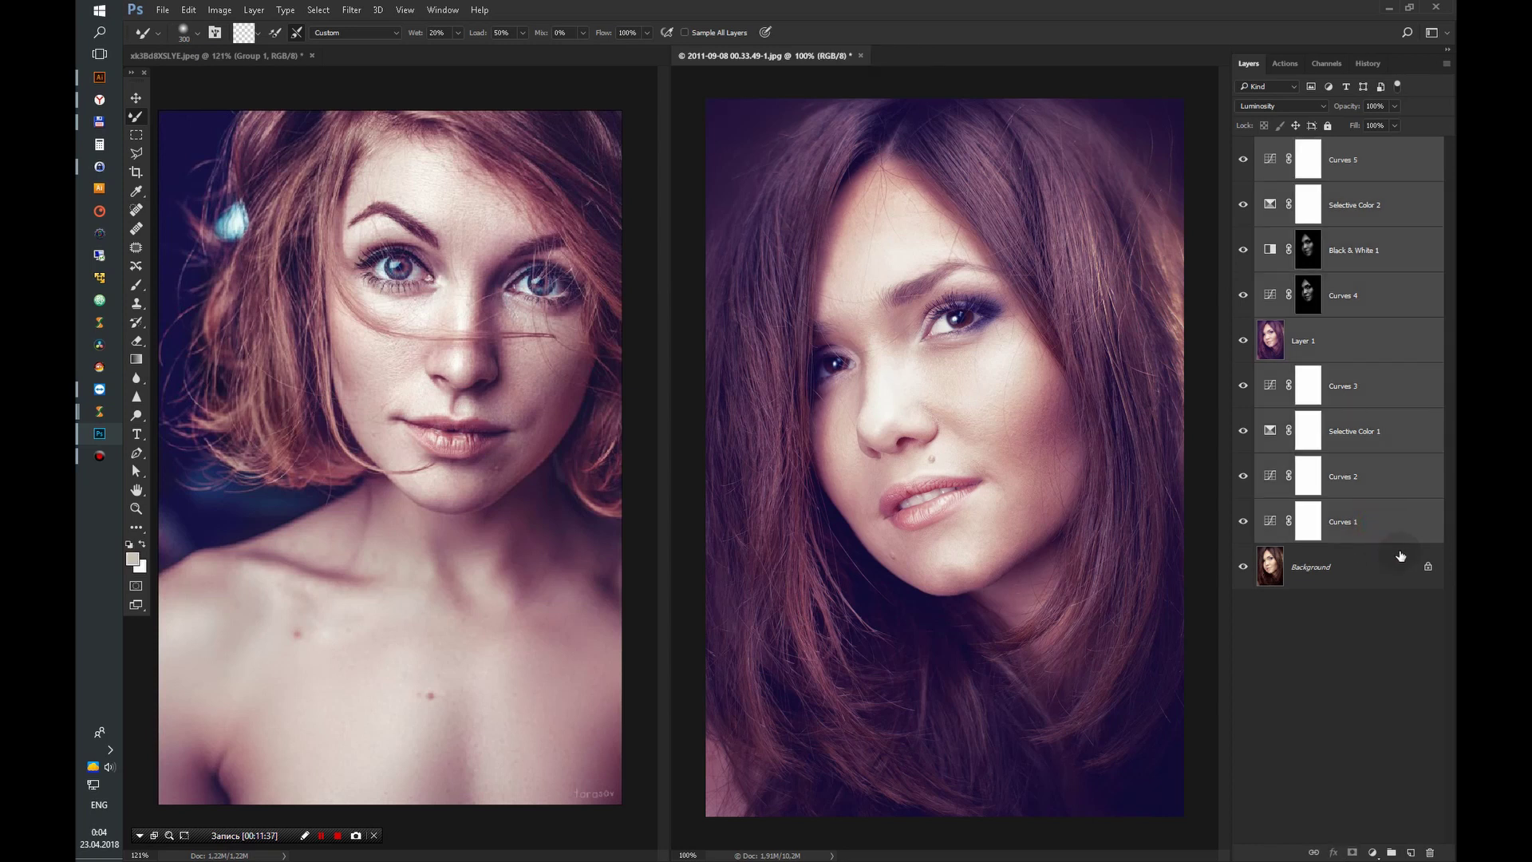
key("ctrl+g")
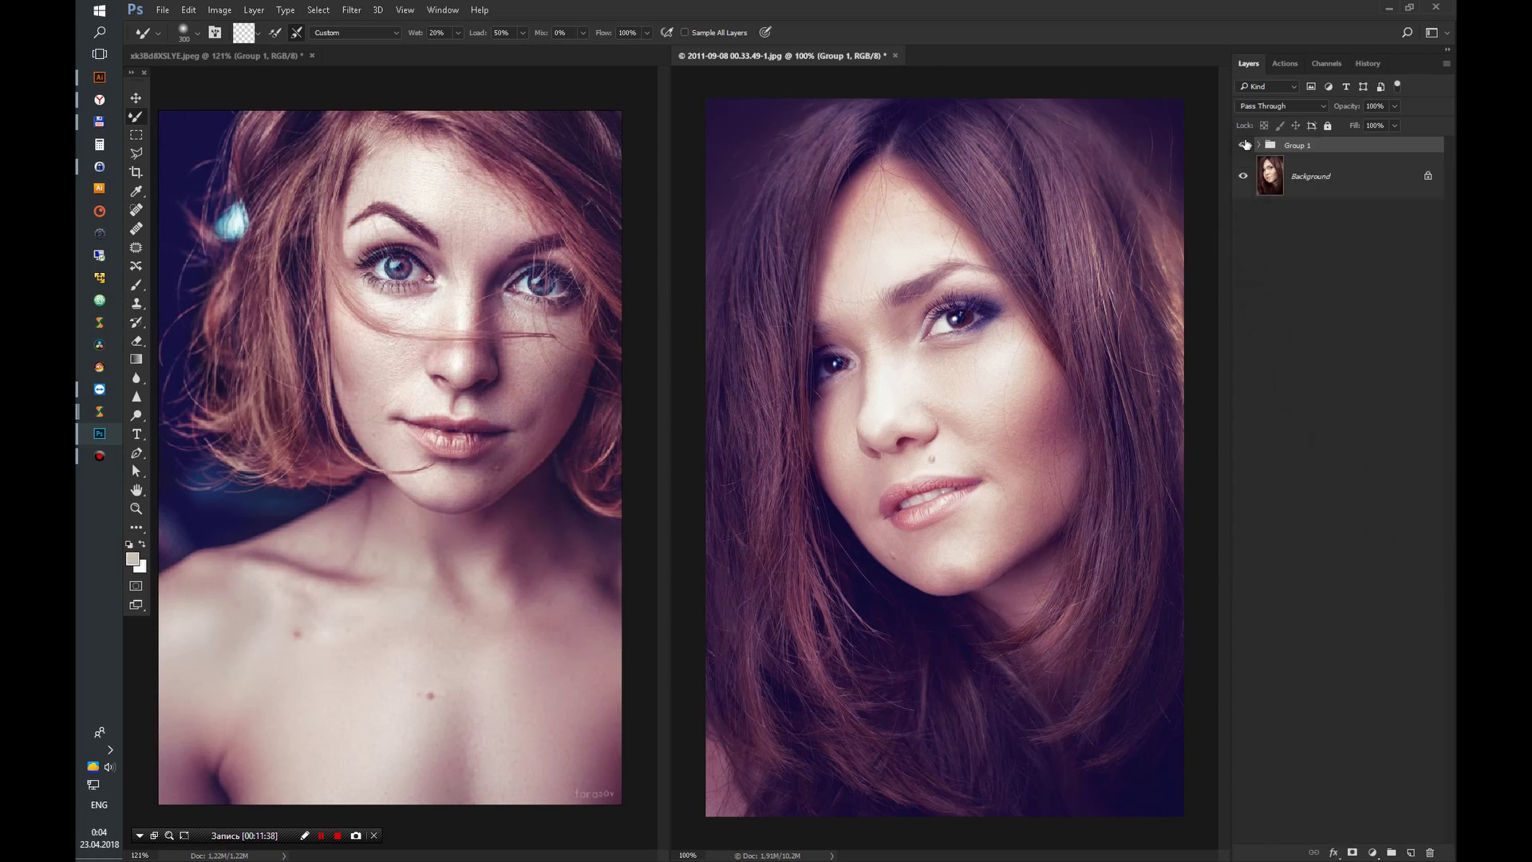
left_click(1245, 146)
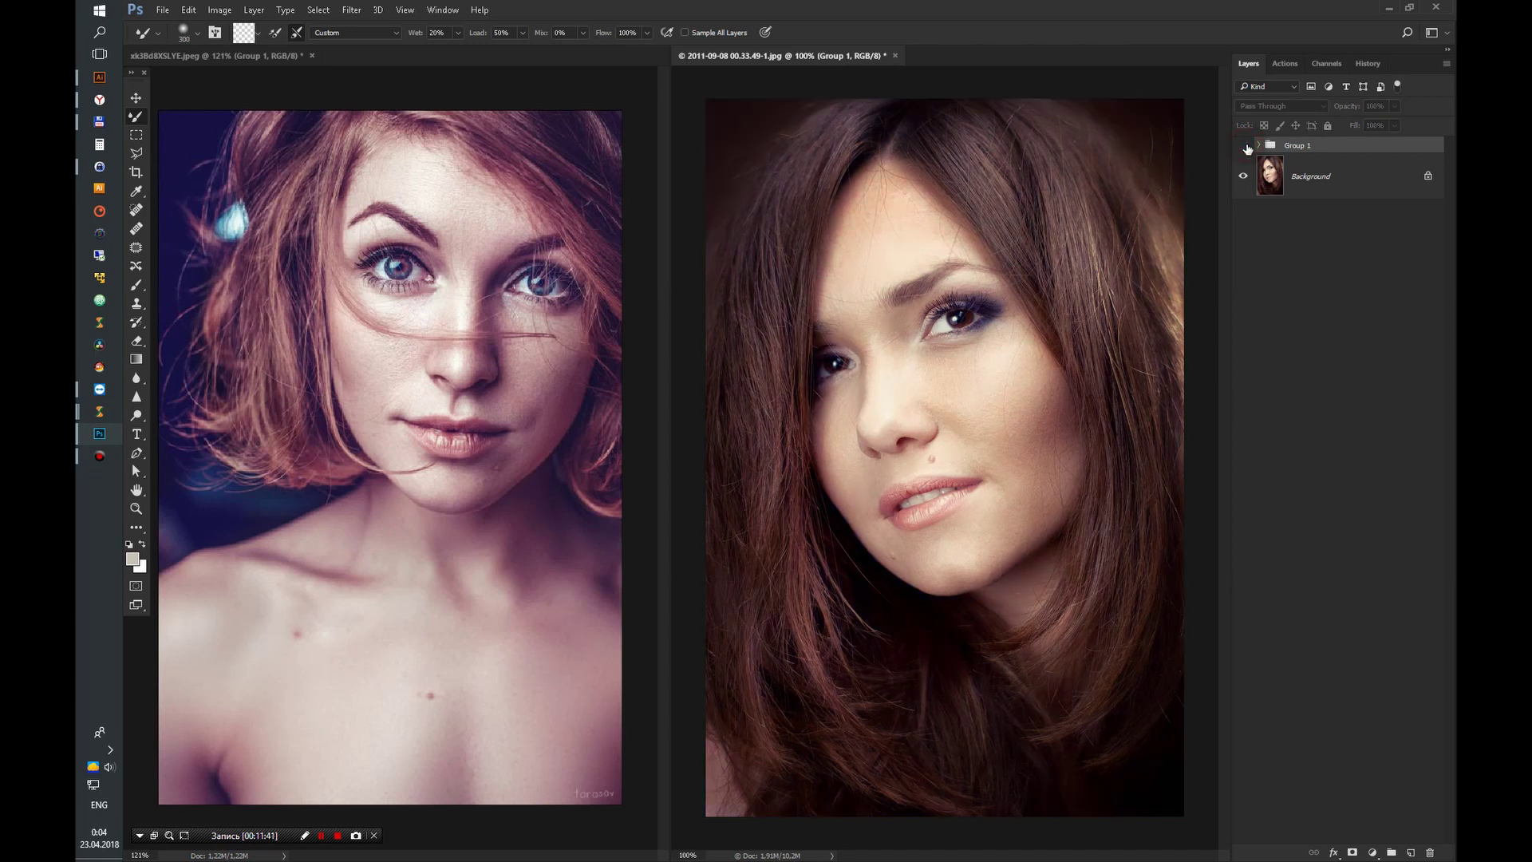
left_click(1244, 146)
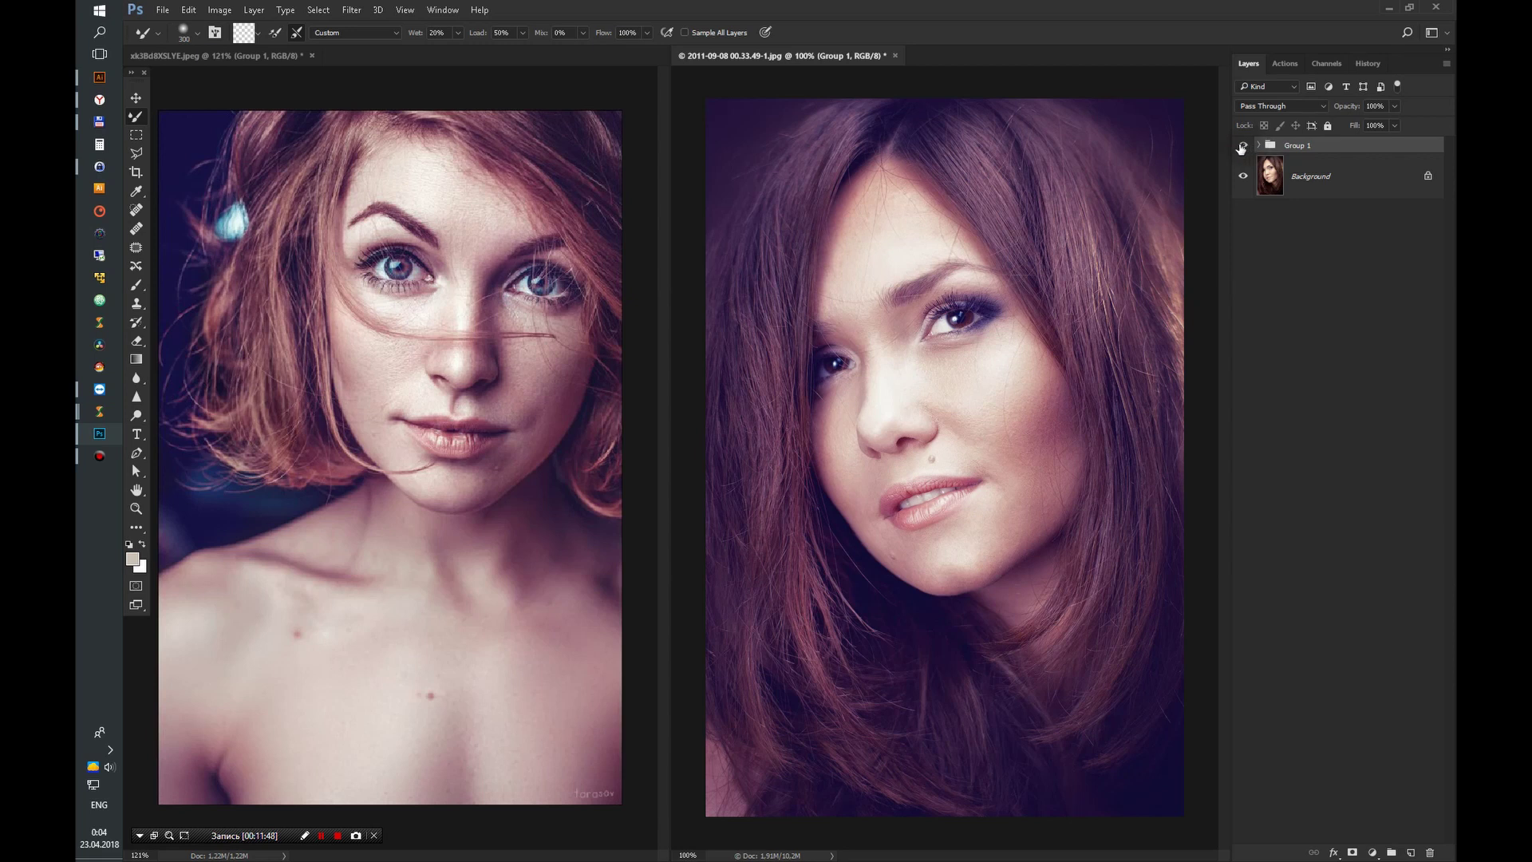
left_click(1243, 147)
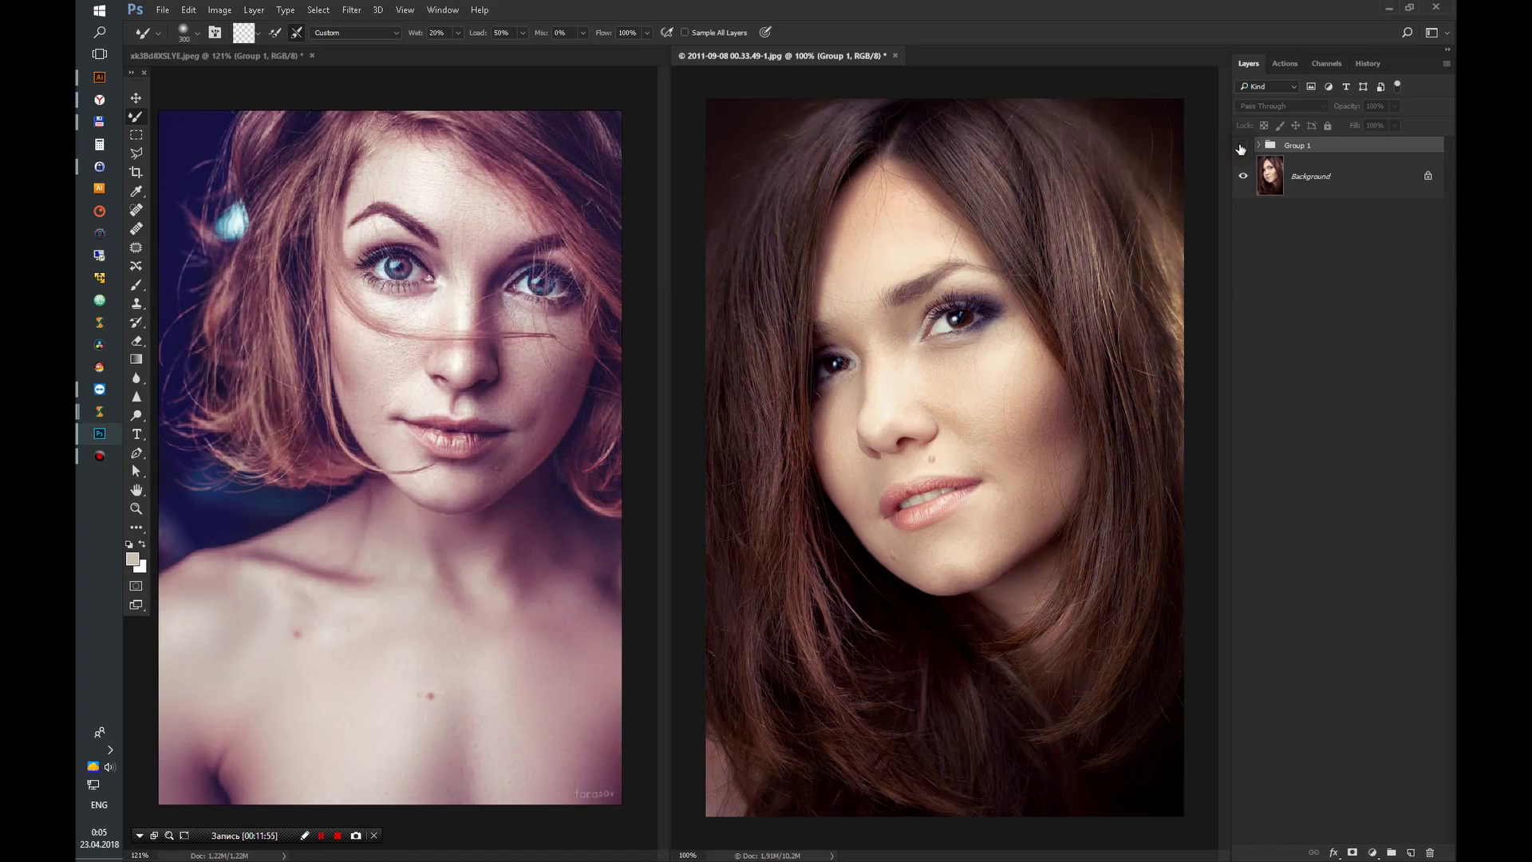
left_click(1242, 147)
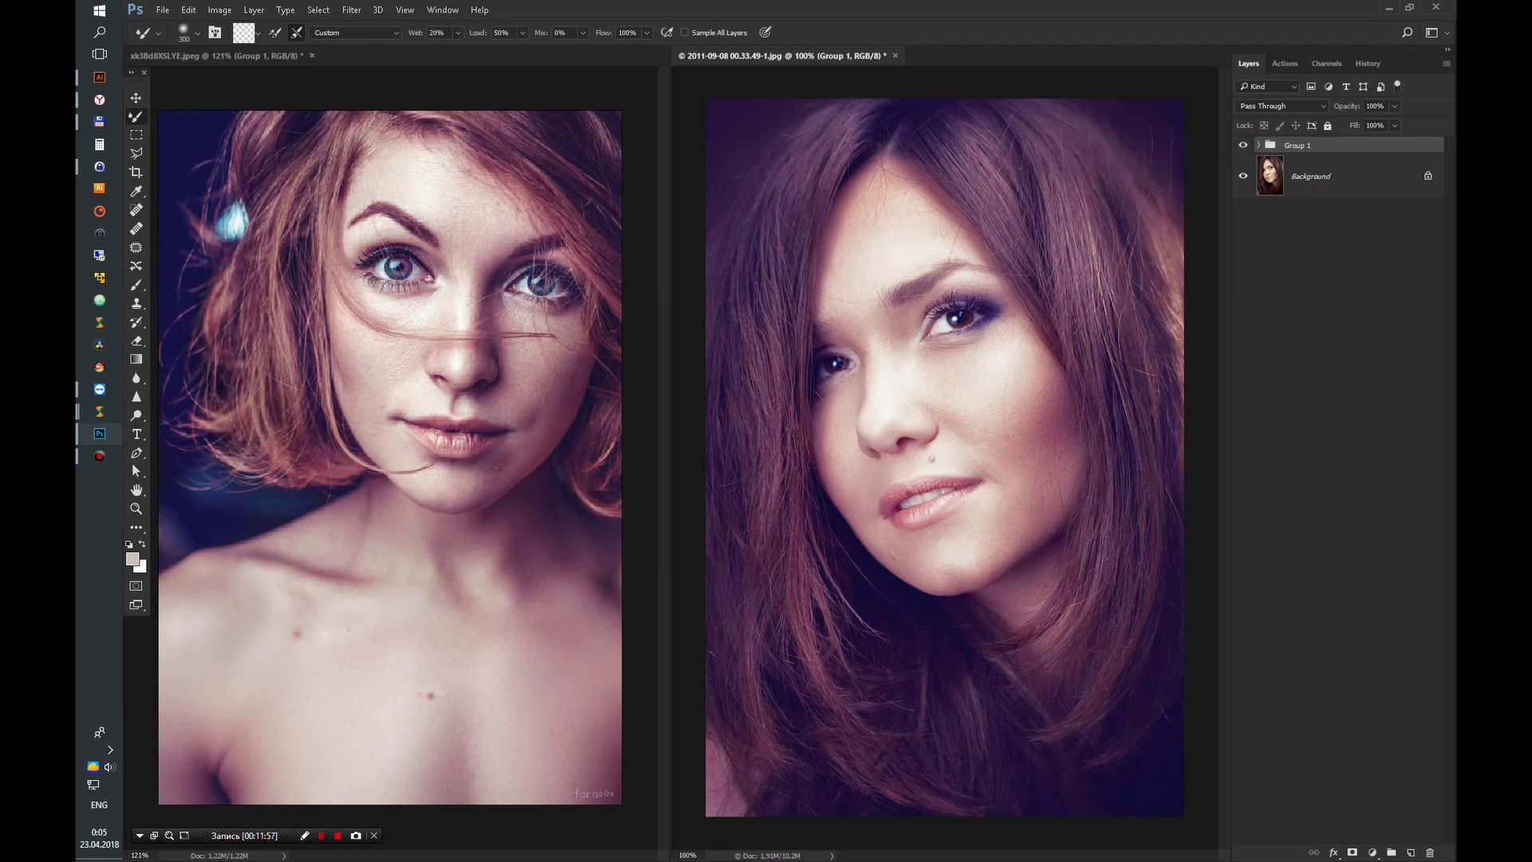